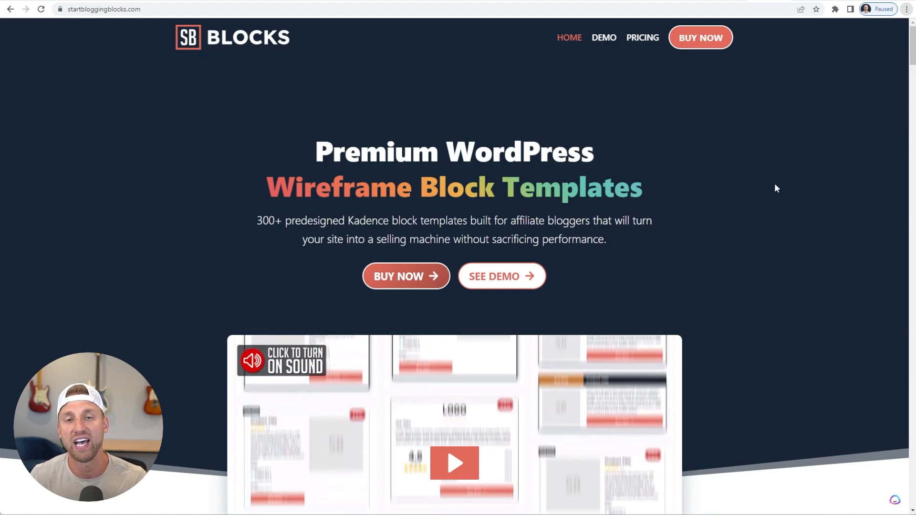
# Browse the block collections on the Start Blogging Blocks home page and open the Content demo from the Page Building Collection
pyautogui.scroll(-20, 774, 183)
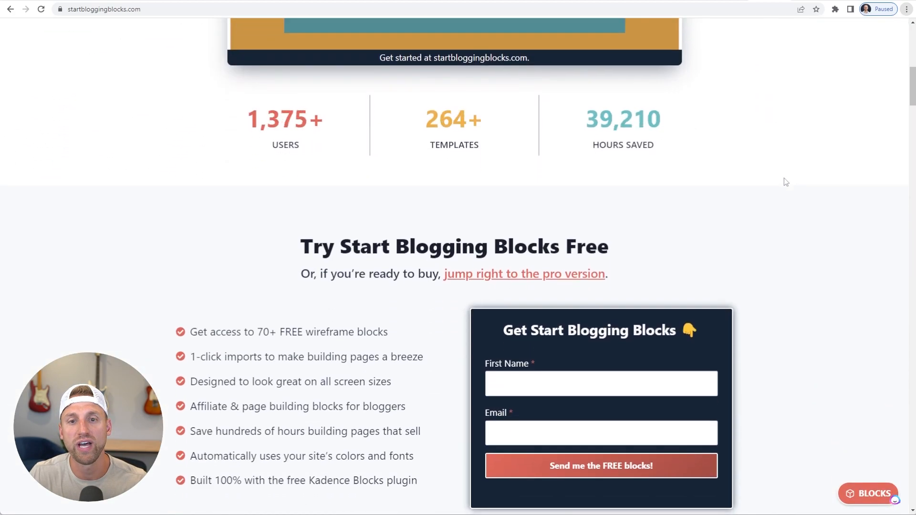
pyautogui.scroll(-6, 785, 182)
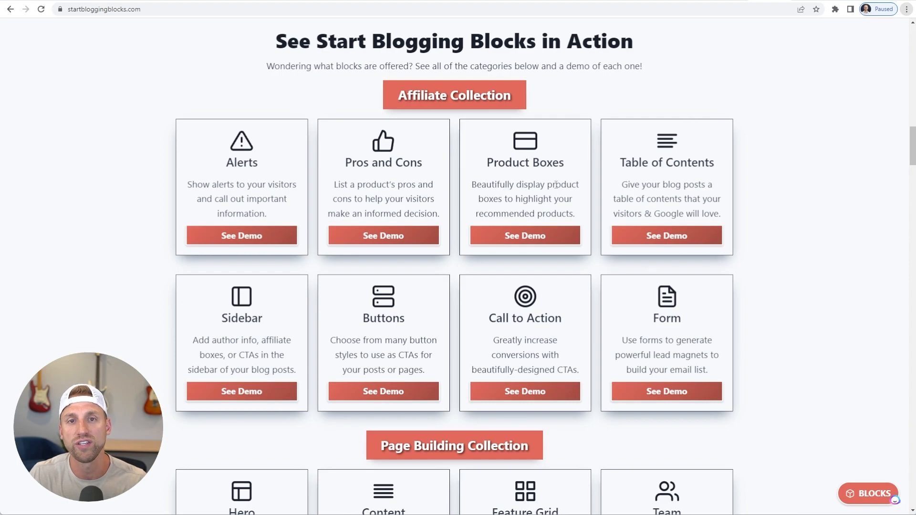
pyautogui.scroll(-6, 574, 171)
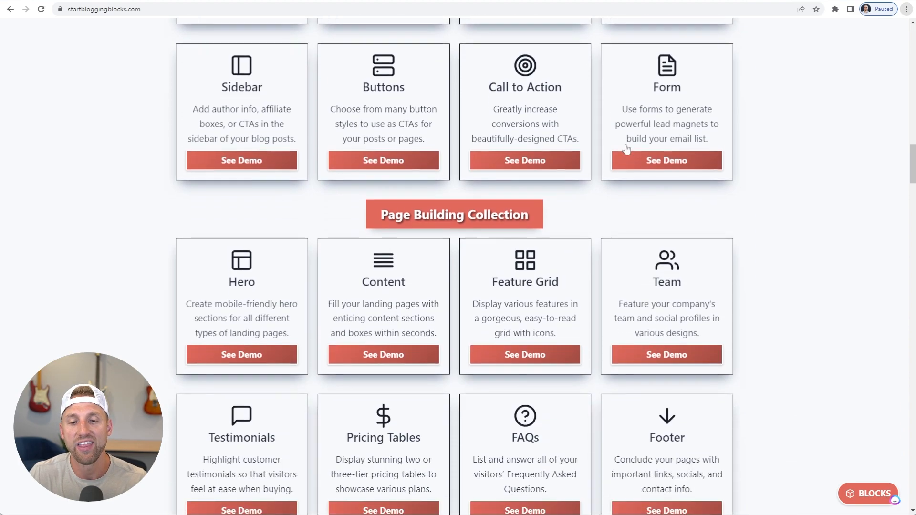
pyautogui.scroll(-1, 555, 193)
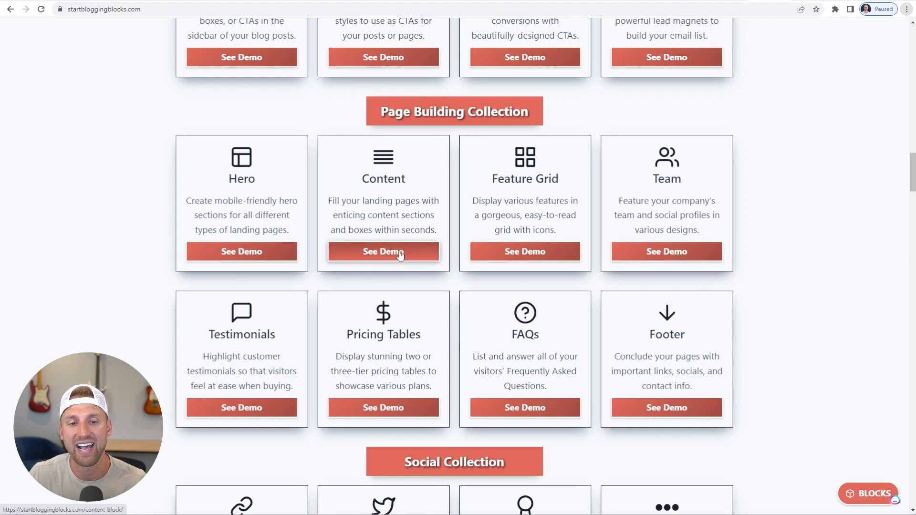
pyautogui.click(427, 258)
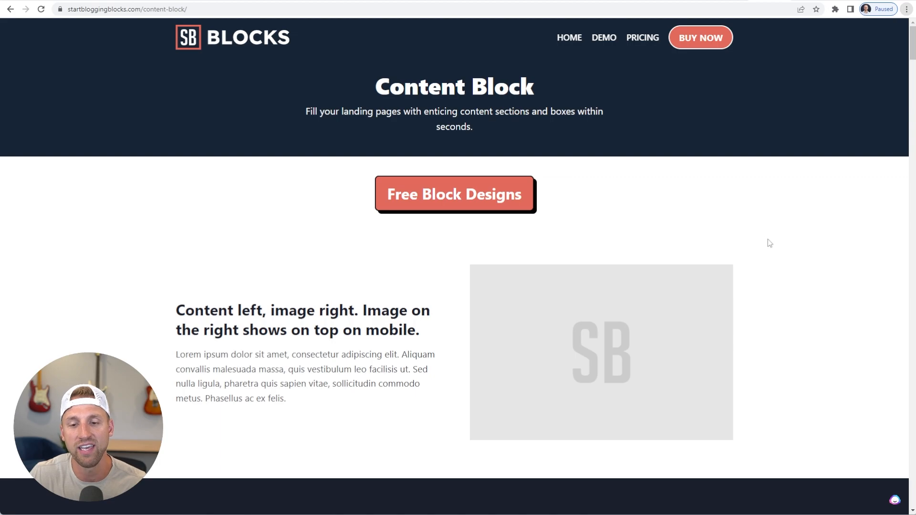
# Examine the free content block designs, from the image-and-text sections through the two-, three- and four-column content boxes
pyautogui.scroll(-9, 788, 248)
pyautogui.scroll(-15, 800, 248)
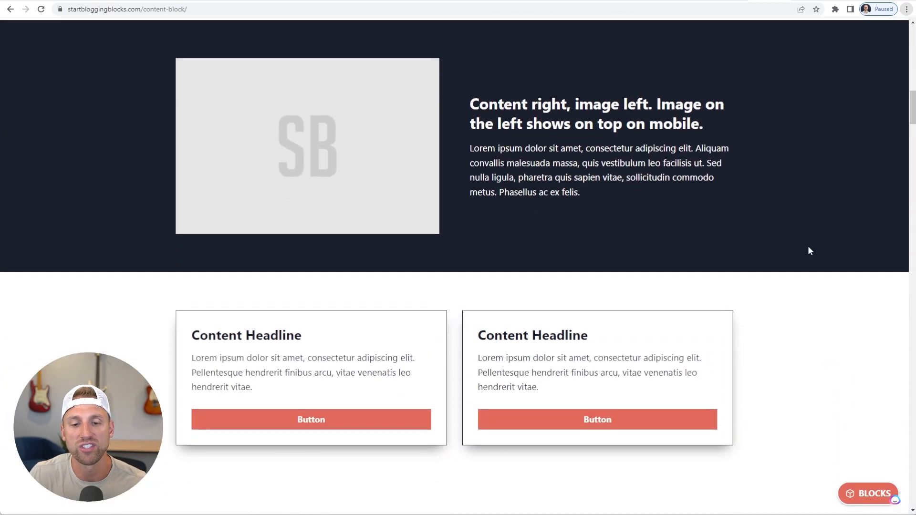
pyautogui.scroll(-6, 810, 200)
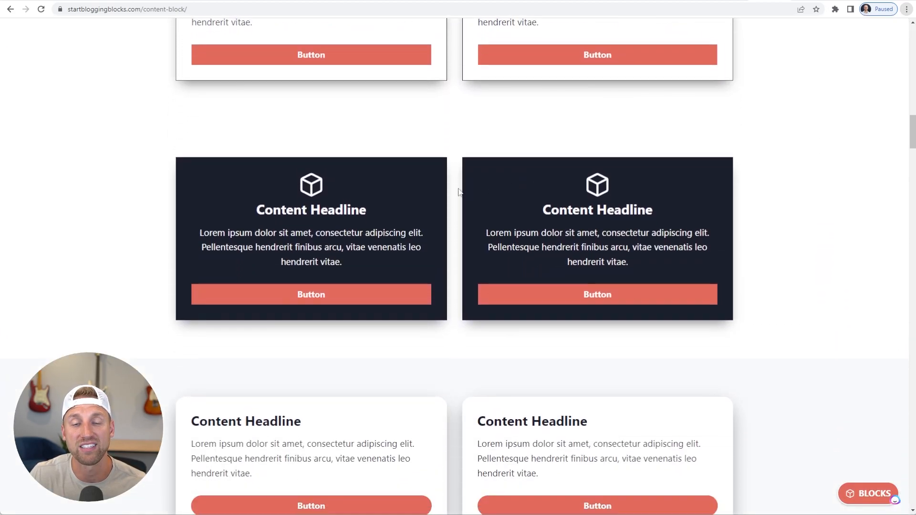
pyautogui.scroll(-7, 459, 191)
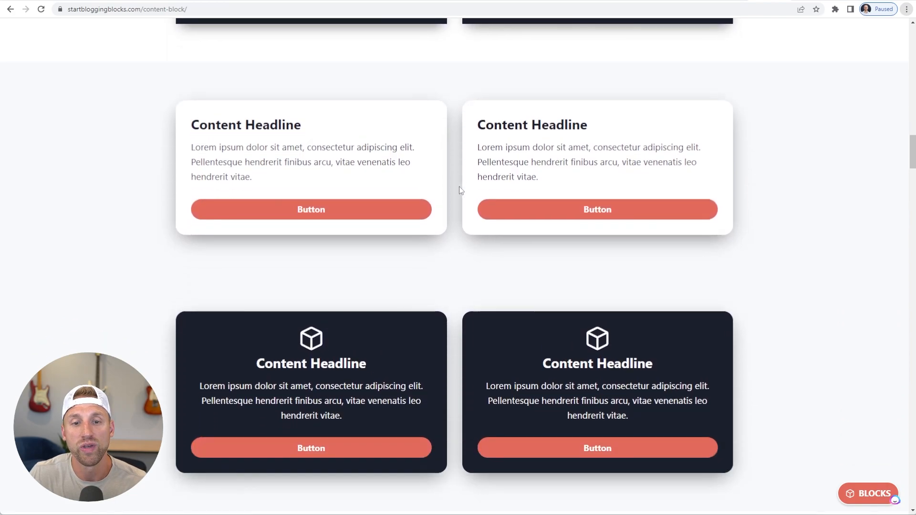
pyautogui.scroll(-6, 459, 189)
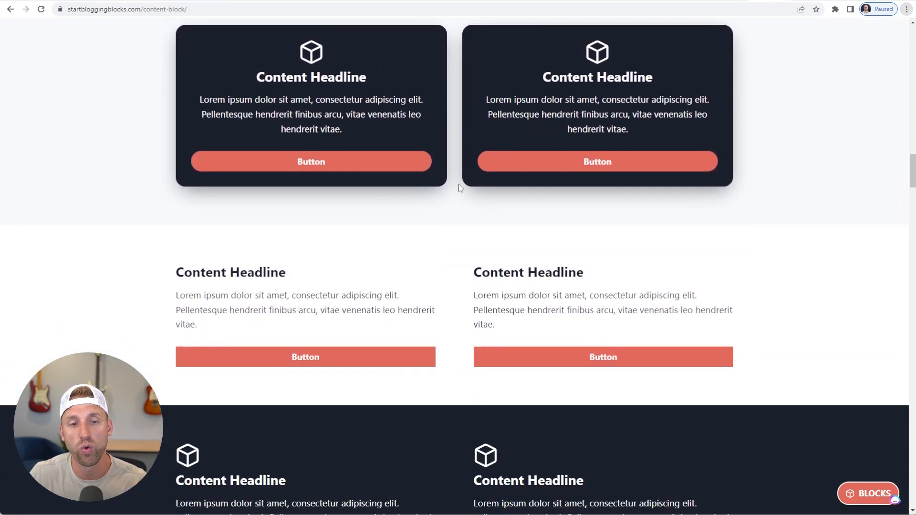
pyautogui.scroll(-4, 459, 188)
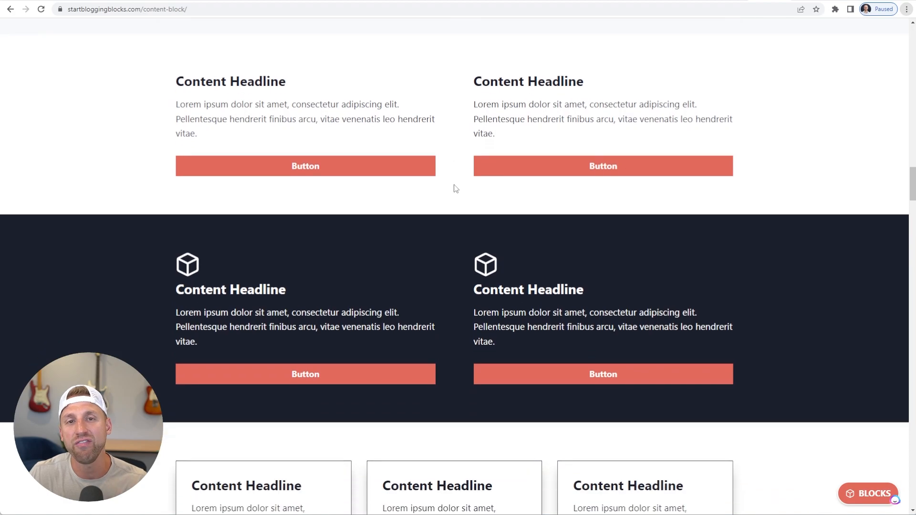
pyautogui.scroll(-6, 454, 188)
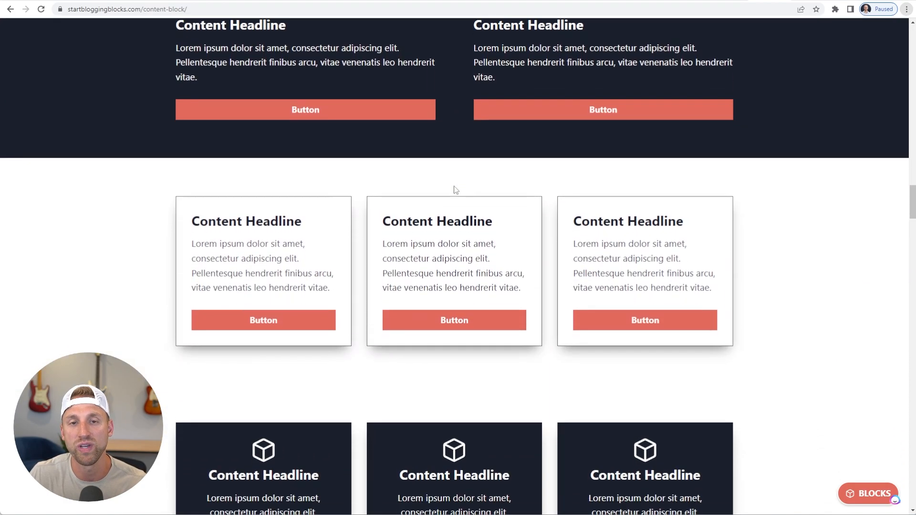
pyautogui.scroll(-6, 532, 227)
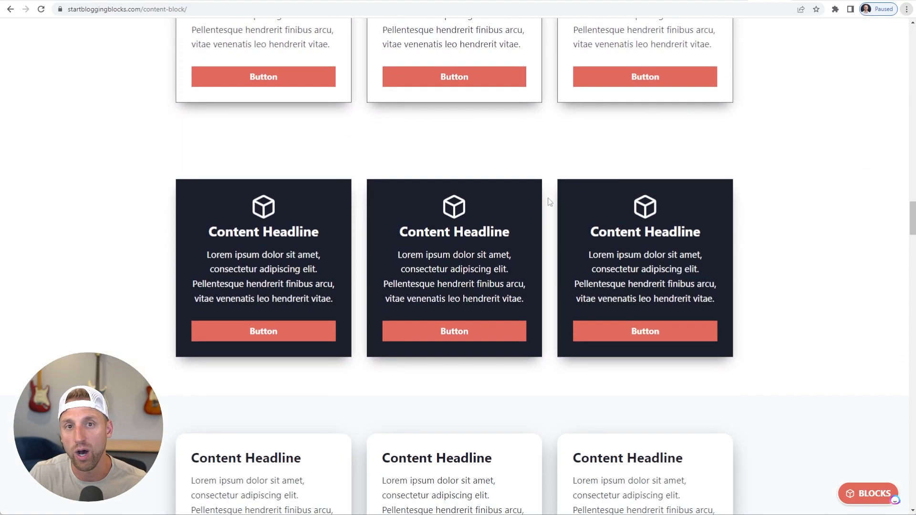
pyautogui.scroll(-6, 567, 189)
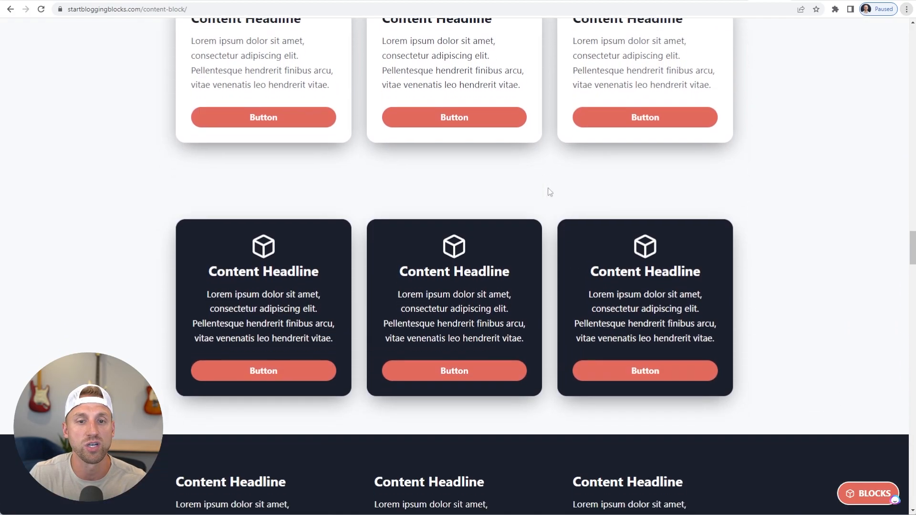
pyautogui.scroll(-12, 553, 191)
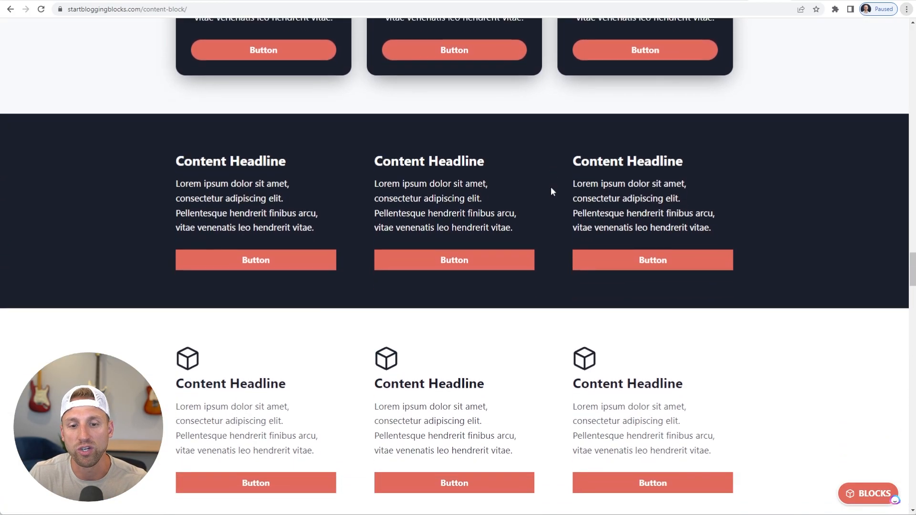
pyautogui.scroll(-7, 554, 193)
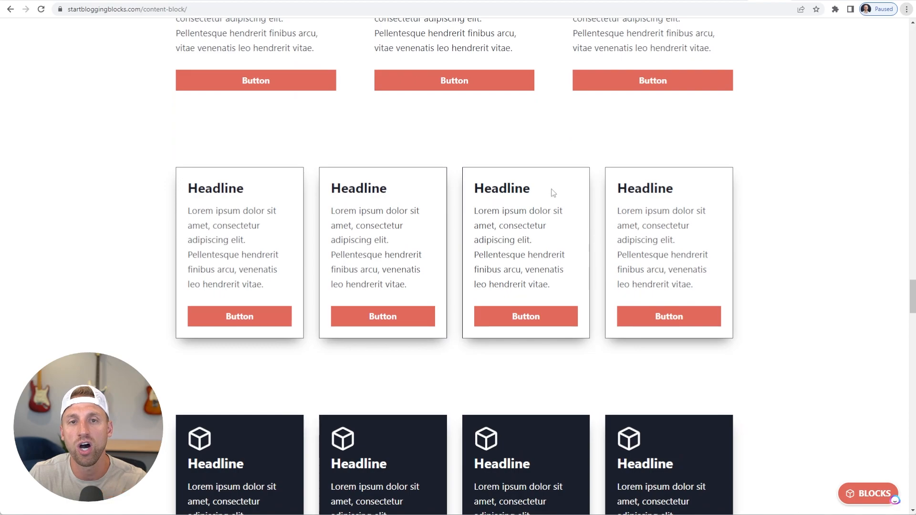
pyautogui.scroll(-1, 562, 200)
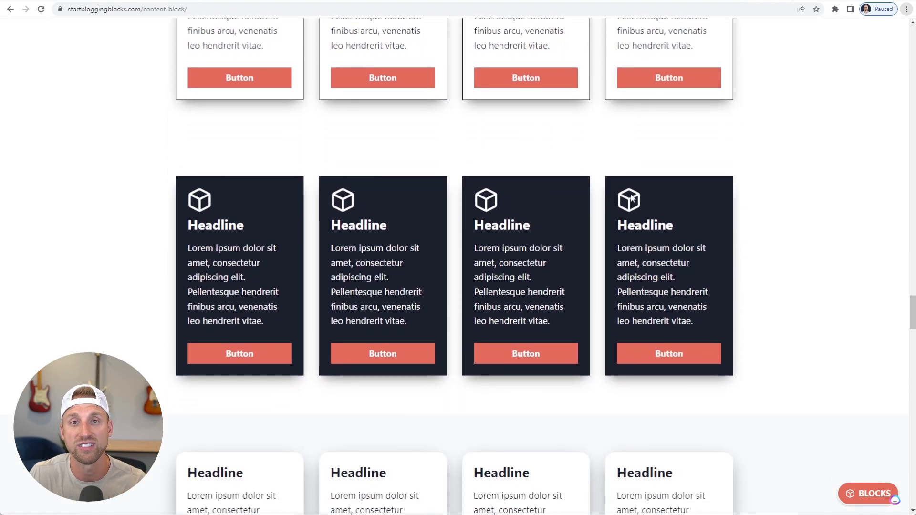
pyautogui.scroll(-3, 621, 197)
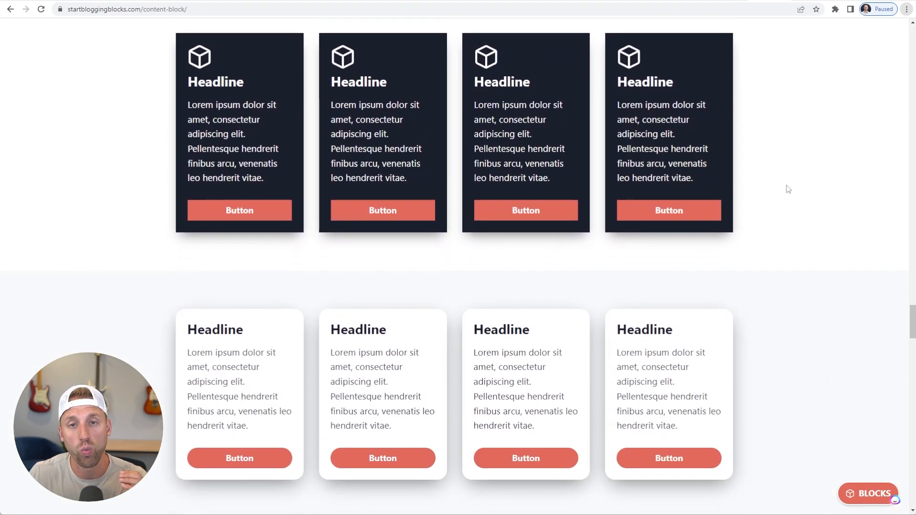
pyautogui.scroll(-3, 786, 185)
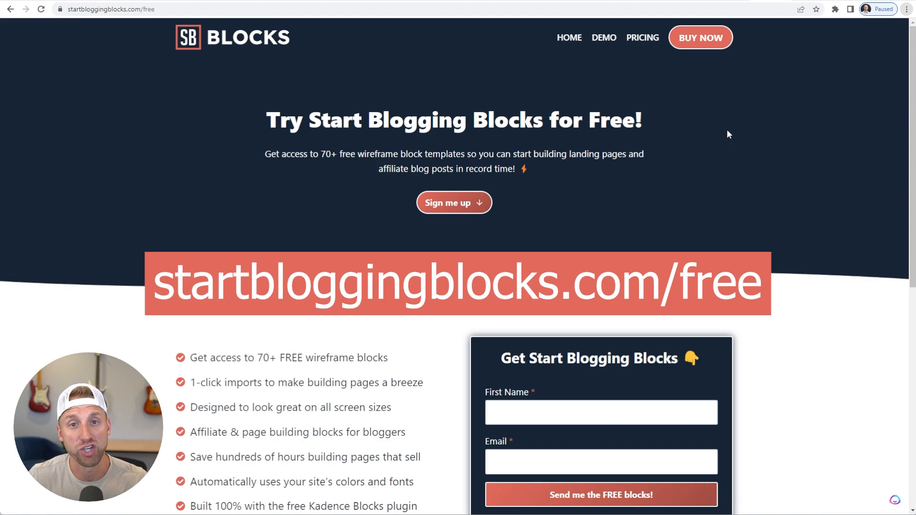
# Review the free block offer and its sign-up form on the startbloggingblocks.com/free page
pyautogui.scroll(-2, 717, 152)
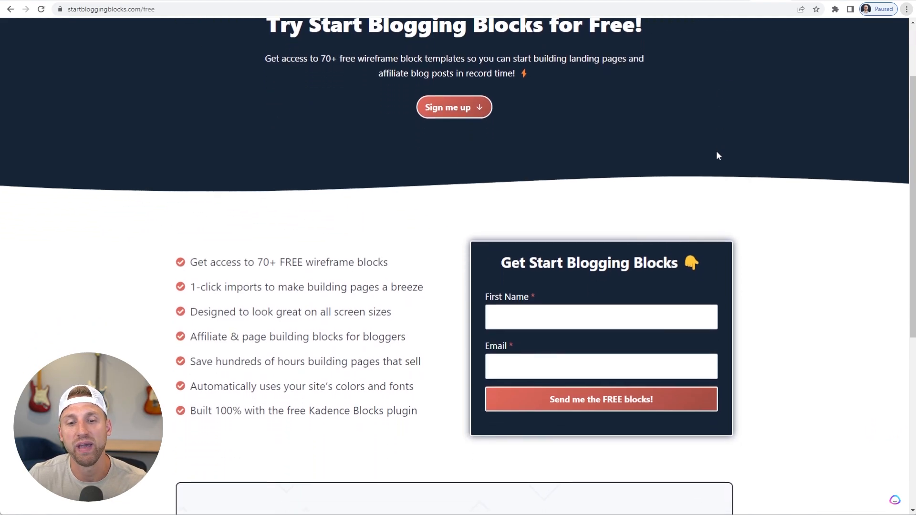
pyautogui.scroll(-1, 716, 157)
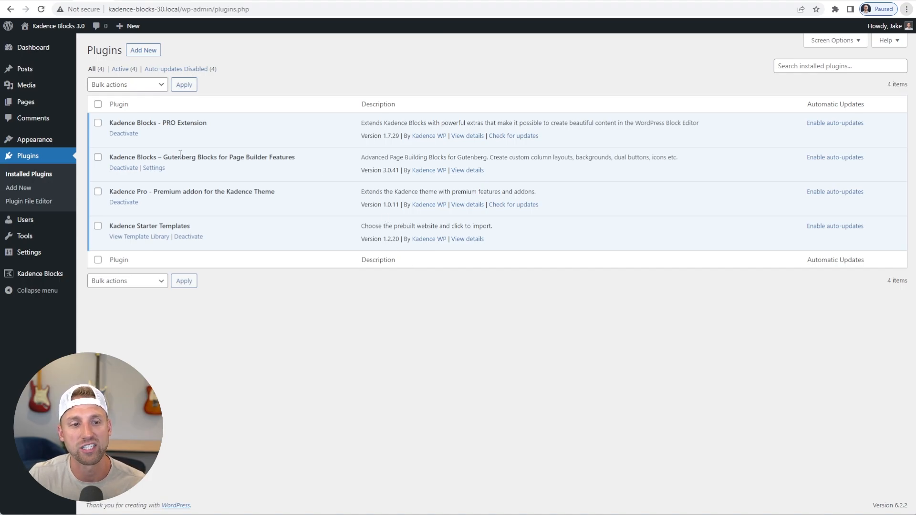
# Identify the Kadence Blocks – Gutenberg Blocks plugin among the installed plugins and search the add-plugins directory for "kadence blocks"
pyautogui.moveTo(110, 157); pyautogui.dragTo(313, 158)
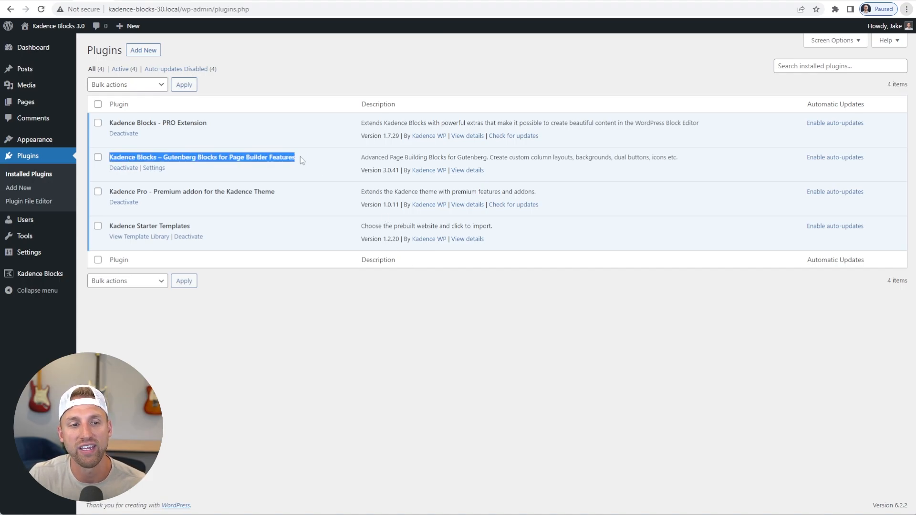
pyautogui.click(300, 162)
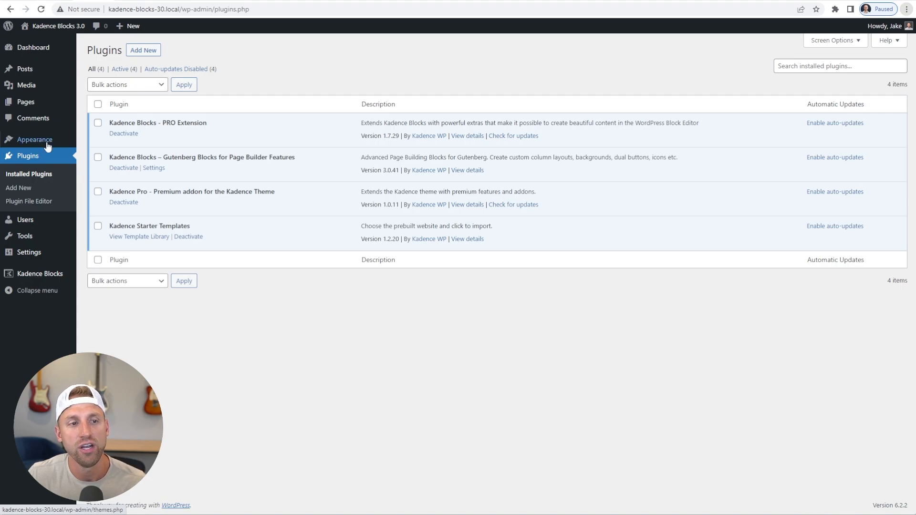
pyautogui.click(150, 56)
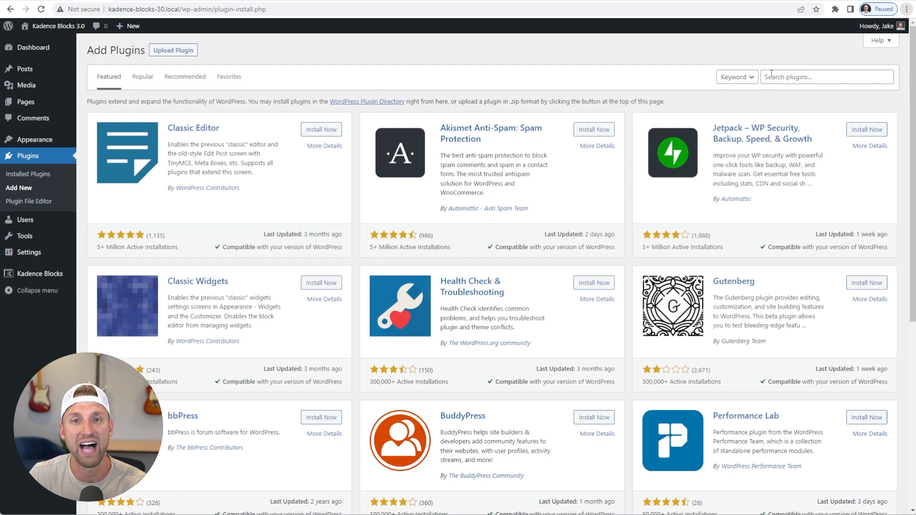
pyautogui.write('kadence blocks')
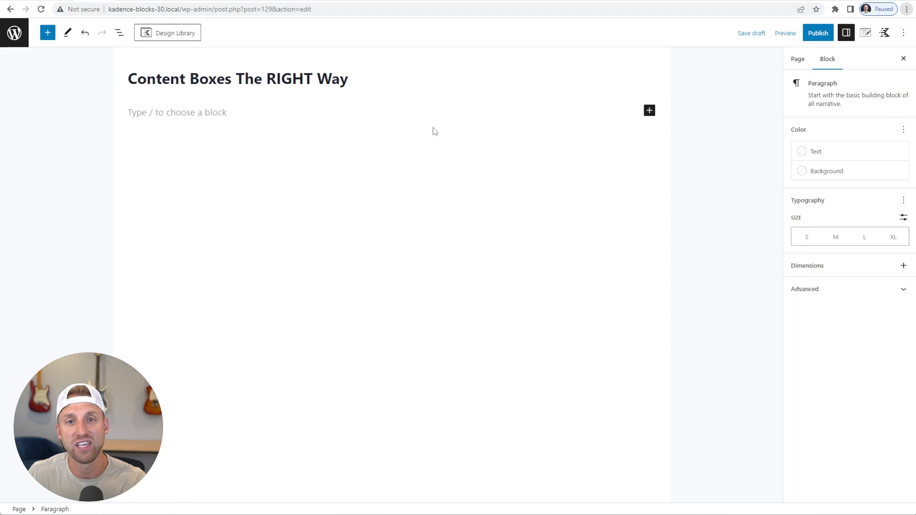
# Disable the page title, content vertical padding and featured image in the page settings, and set a Fullwidth layout with Unboxed content style
pyautogui.click(866, 34)
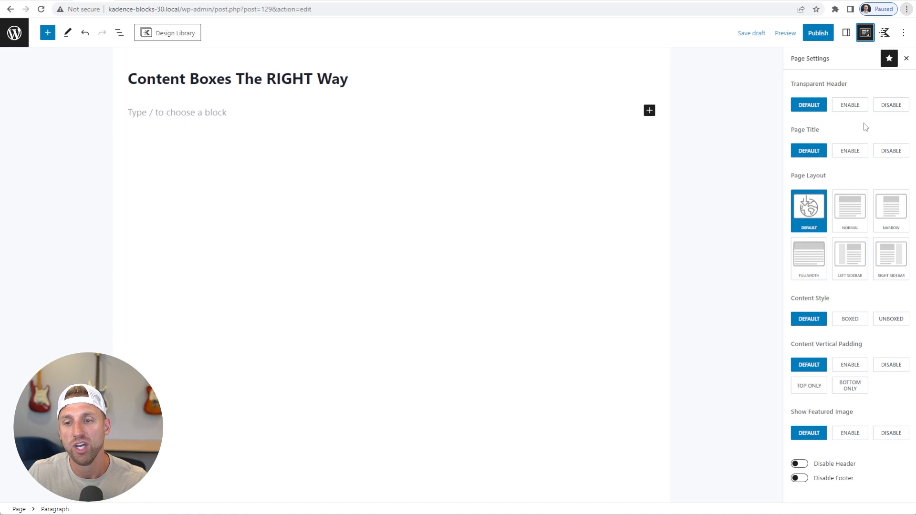
pyautogui.click(892, 152)
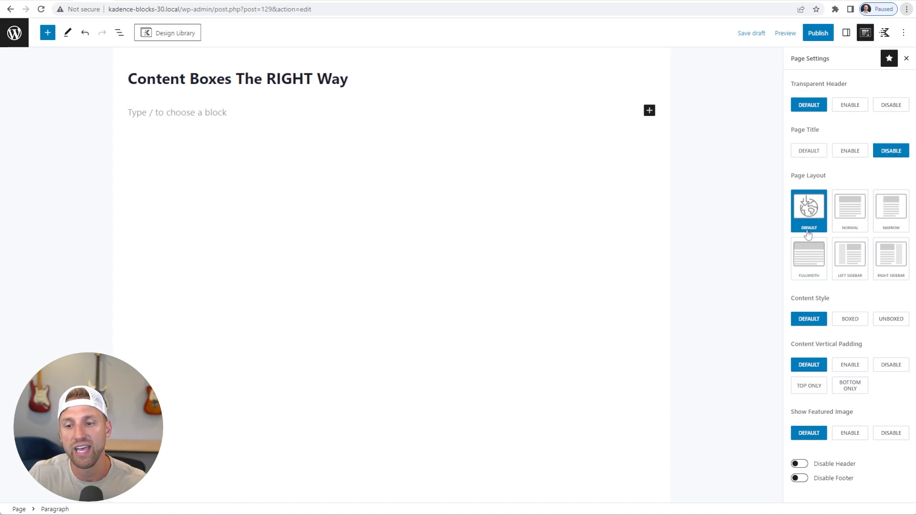
pyautogui.click(810, 264)
pyautogui.click(896, 323)
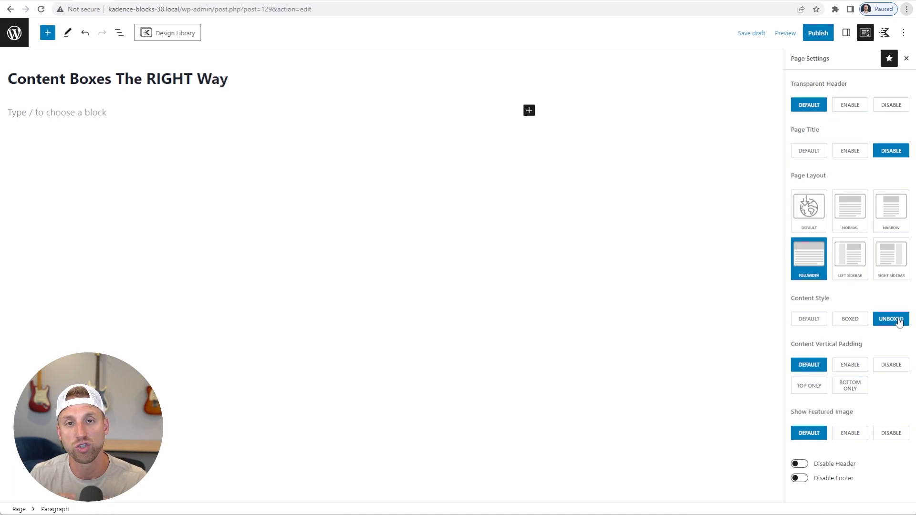
pyautogui.click(894, 371)
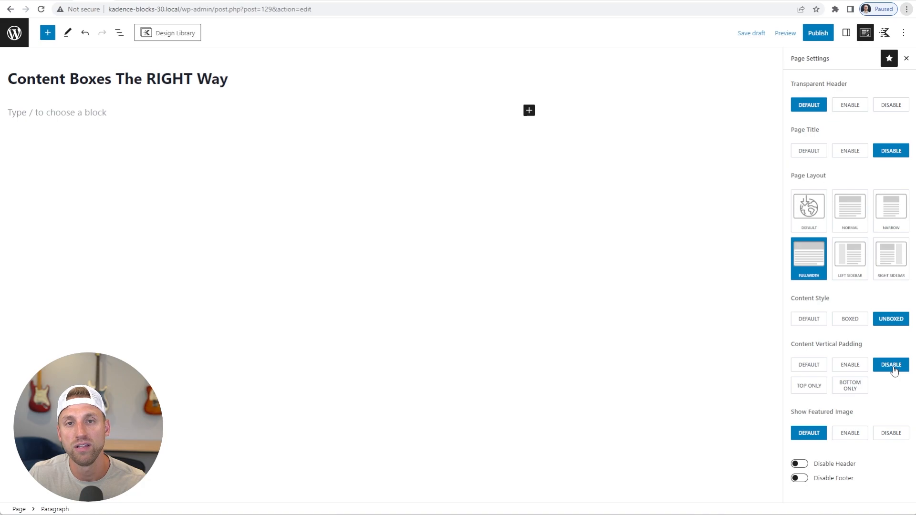
pyautogui.click(890, 435)
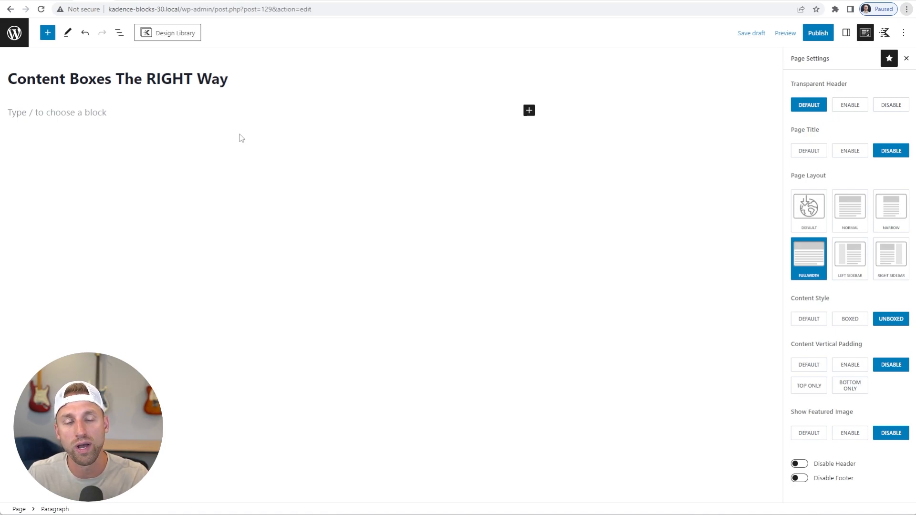
# Open the design library, look through the SB Blocks templates and filter them to the Hero category
pyautogui.click(188, 39)
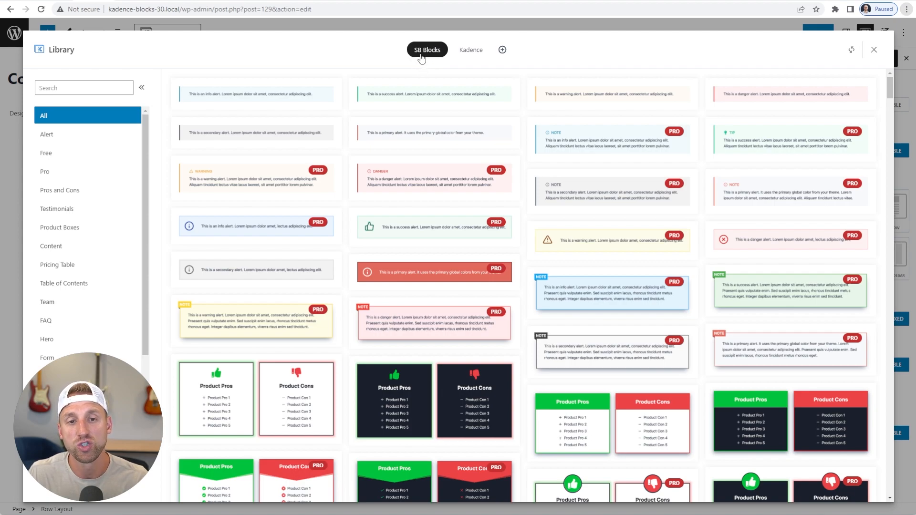
pyautogui.scroll(-10, 167, 113)
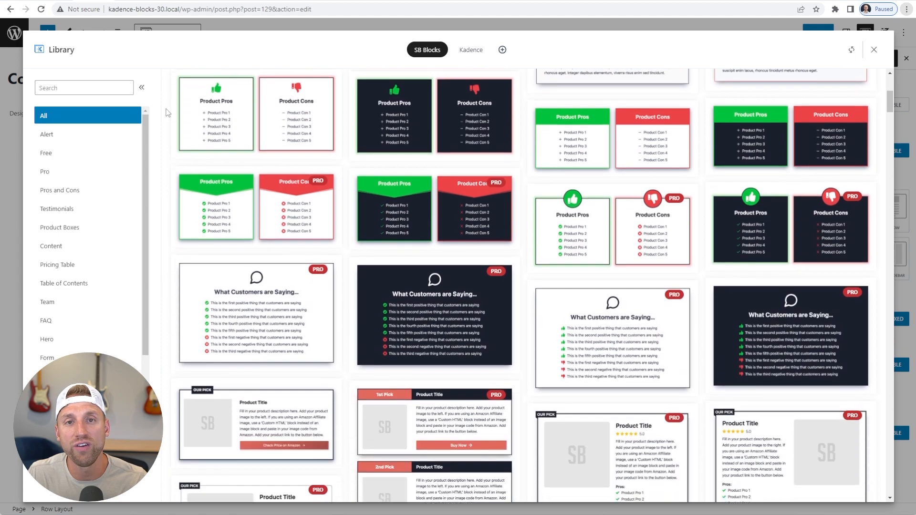
pyautogui.scroll(-8, 167, 113)
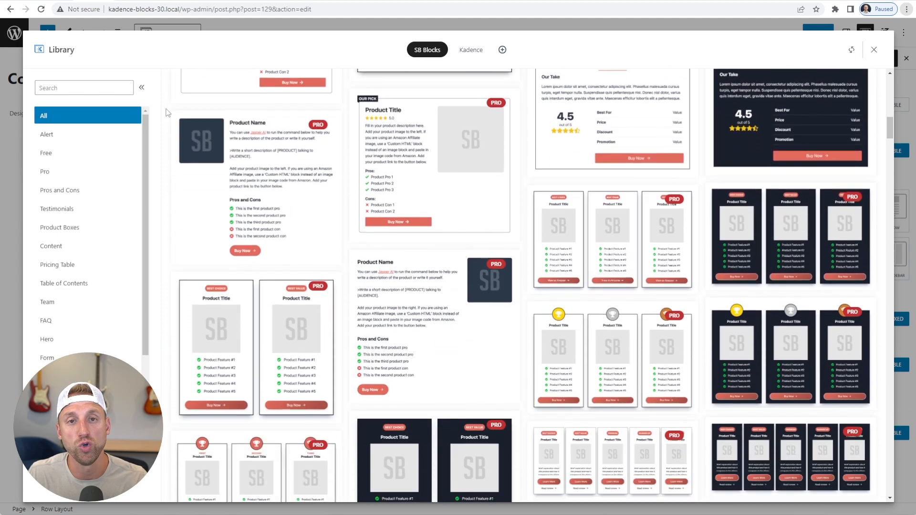
pyautogui.scroll(-6, 167, 113)
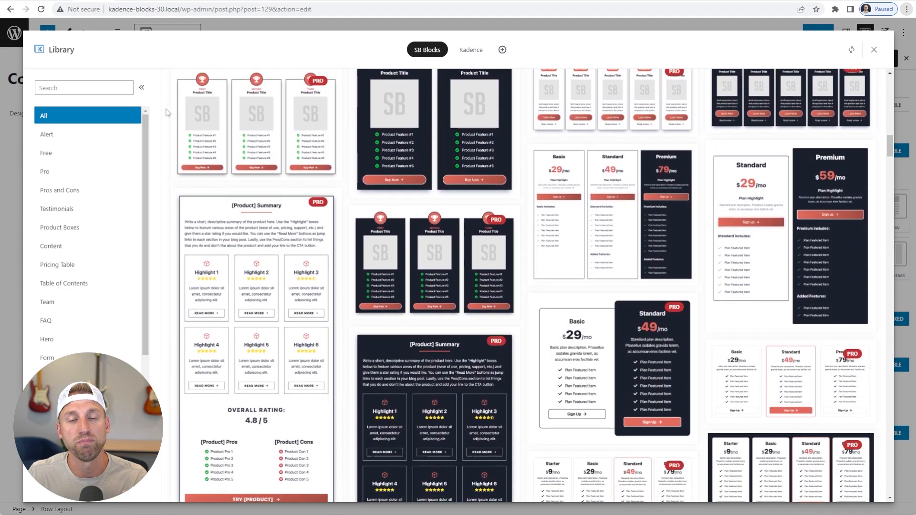
pyautogui.scroll(-4, 167, 113)
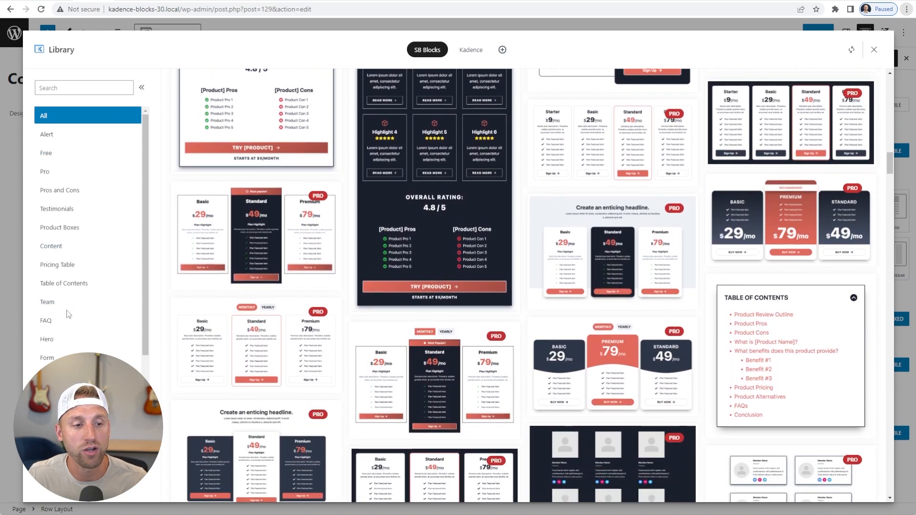
pyautogui.click(68, 343)
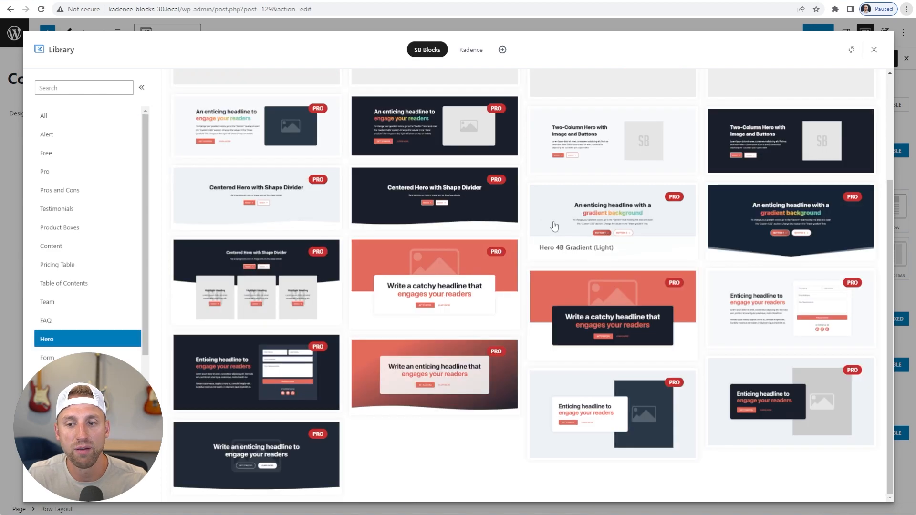
# Insert the dark hero template with the gradient-background headline and delete its second button
pyautogui.click(769, 216)
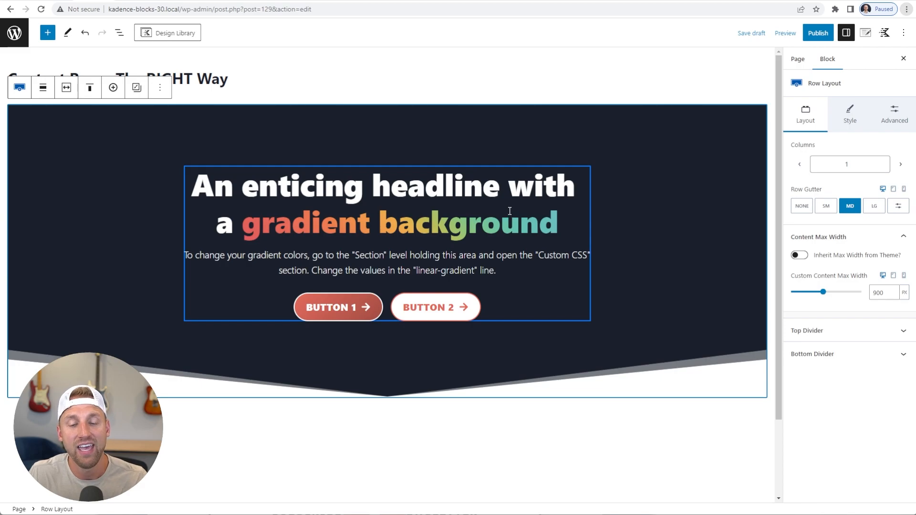
pyautogui.click(523, 269)
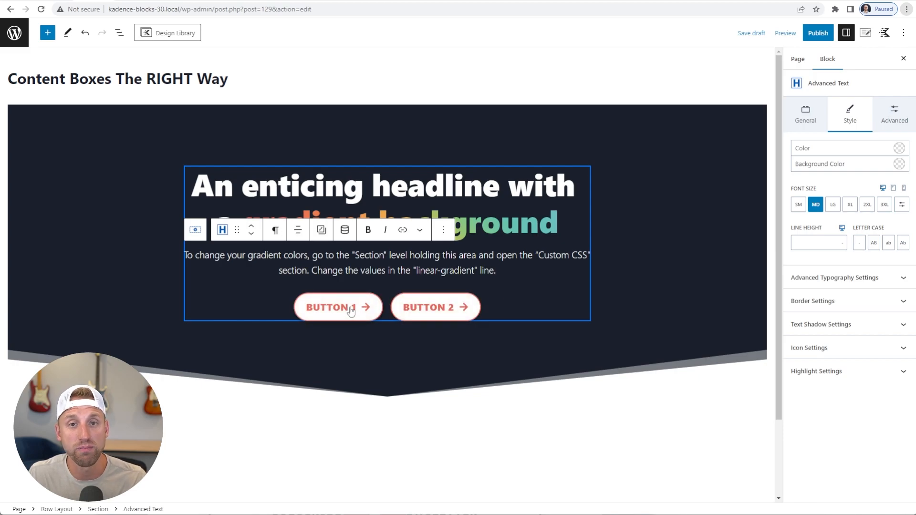
pyautogui.click(437, 310)
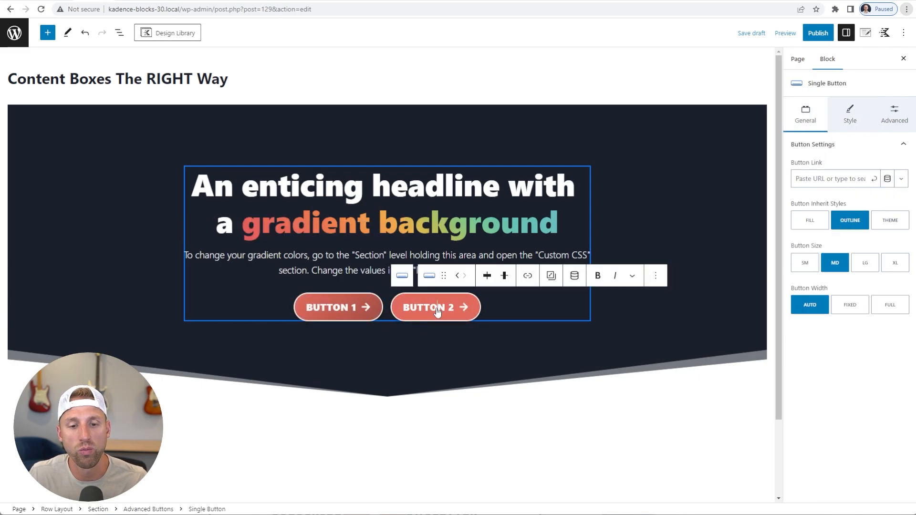
pyautogui.click(663, 278)
pyautogui.click(675, 452)
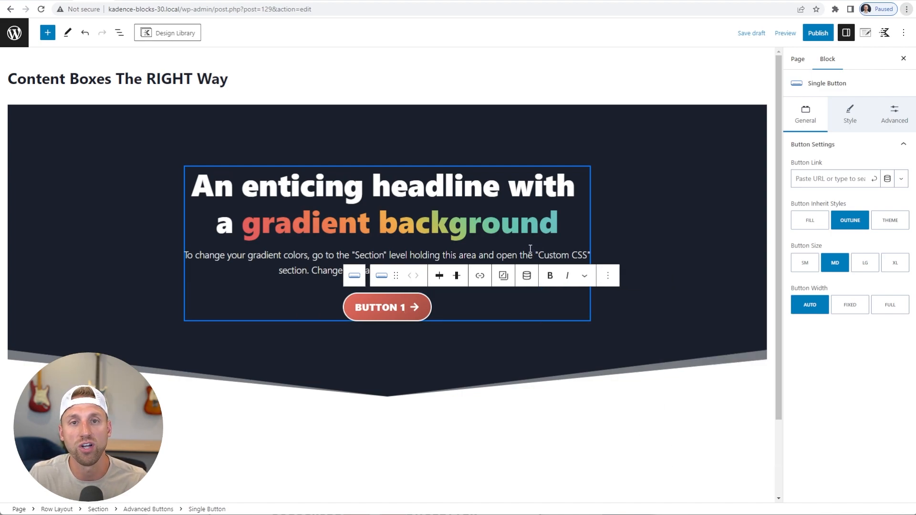
# Add a Row Layout block with three equal columns below the hero and make it inherit the theme's max width
pyautogui.click(117, 300)
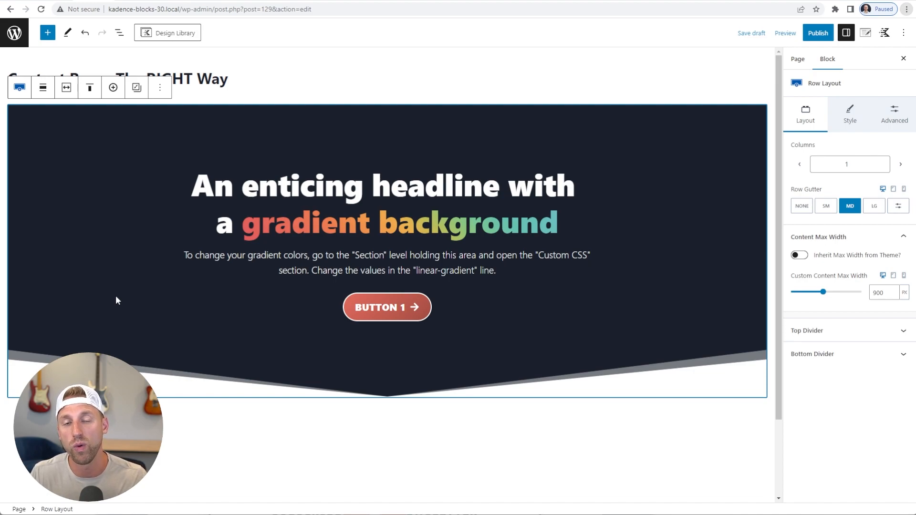
pyautogui.scroll(-2, 114, 298)
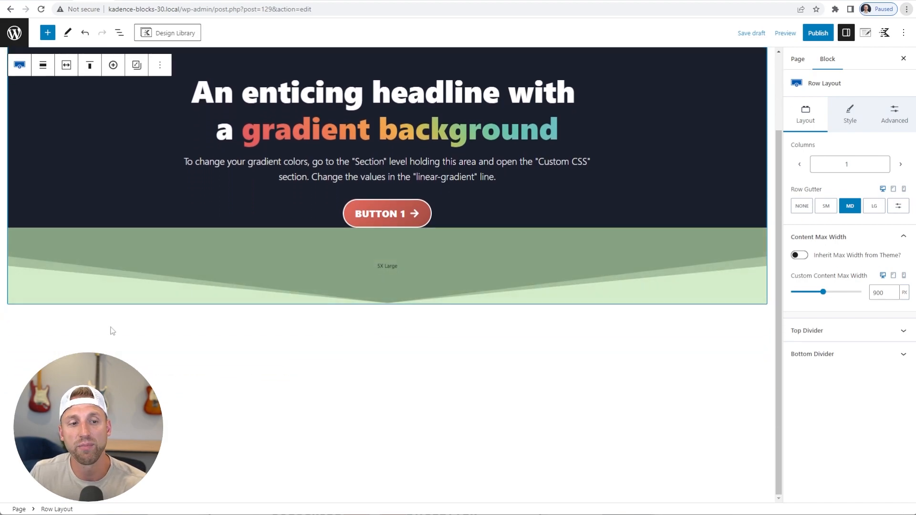
pyautogui.click(186, 373)
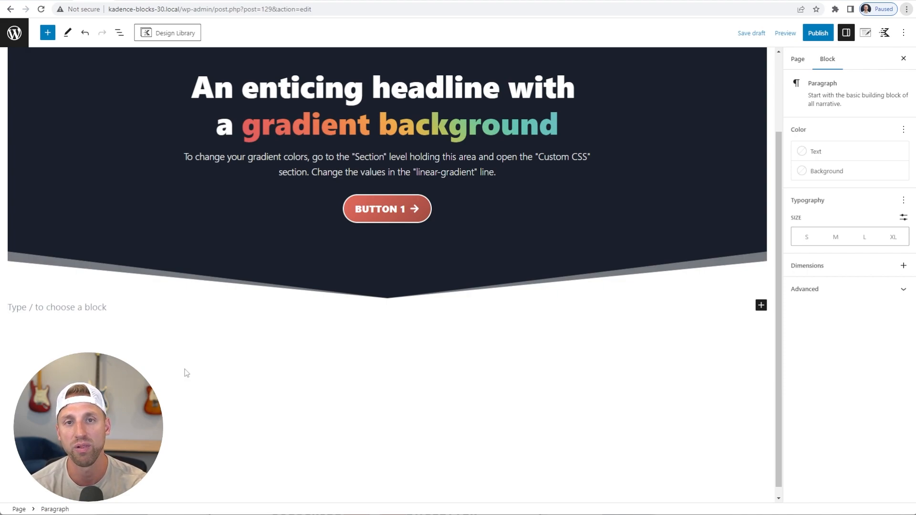
pyautogui.scroll(-1, 193, 367)
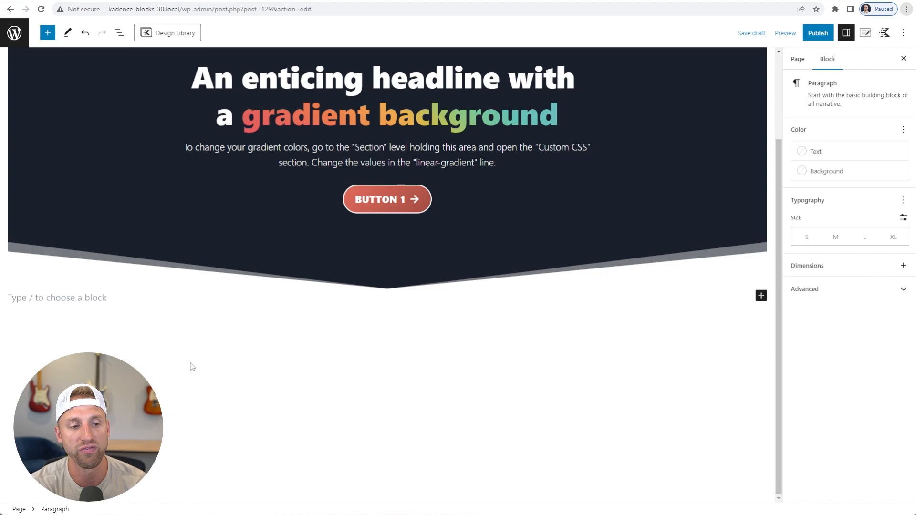
pyautogui.write('/row layout')
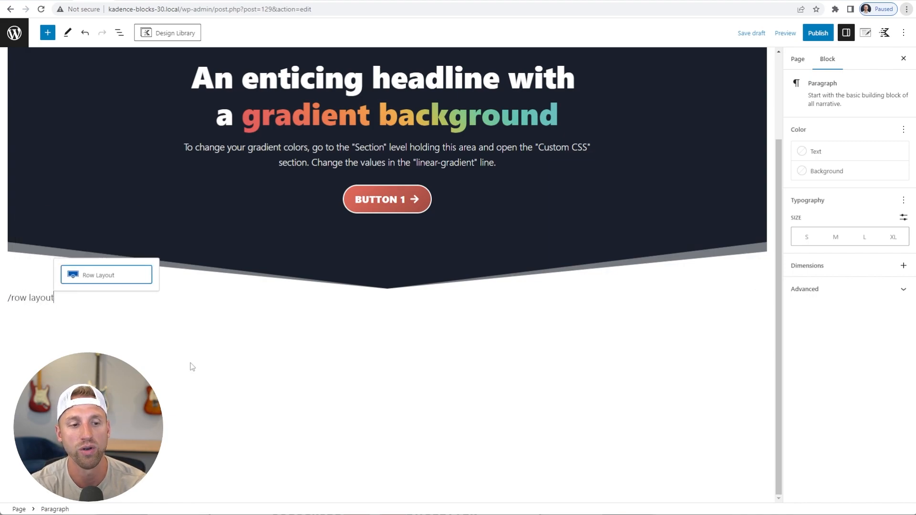
pyautogui.click(134, 281)
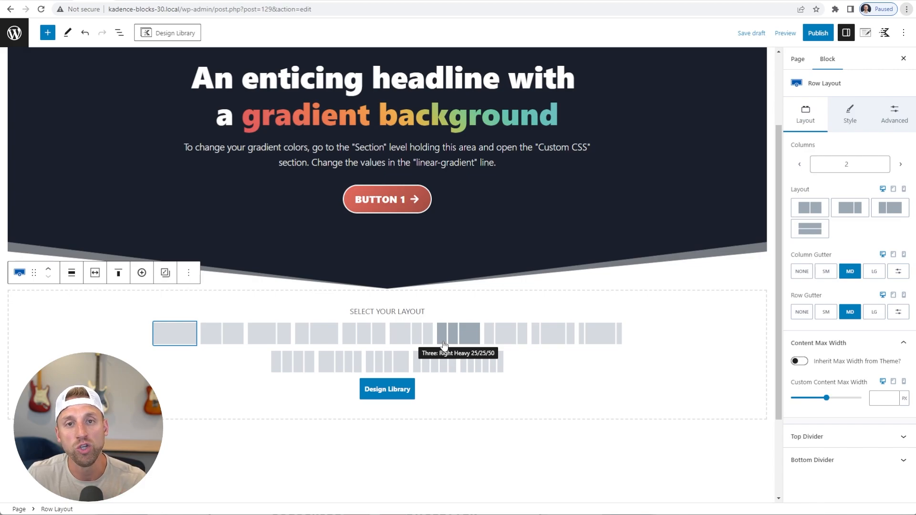
pyautogui.click(359, 338)
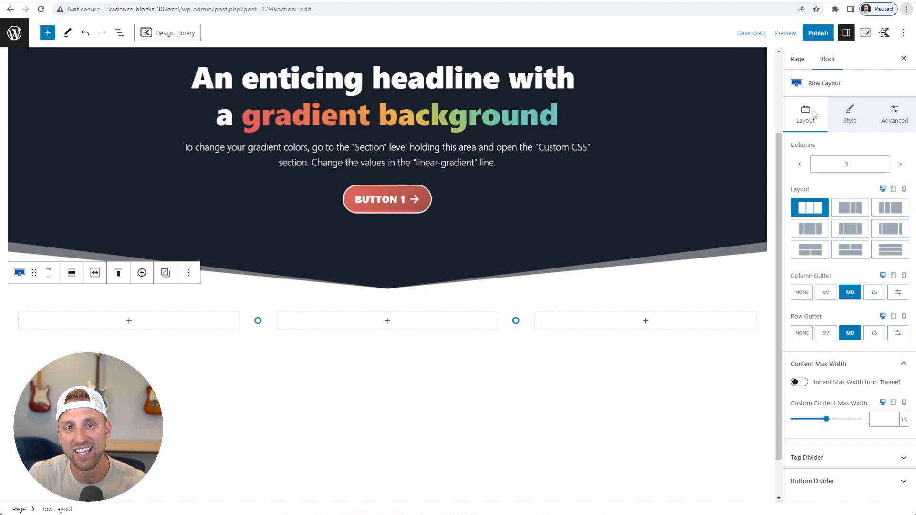
pyautogui.click(800, 382)
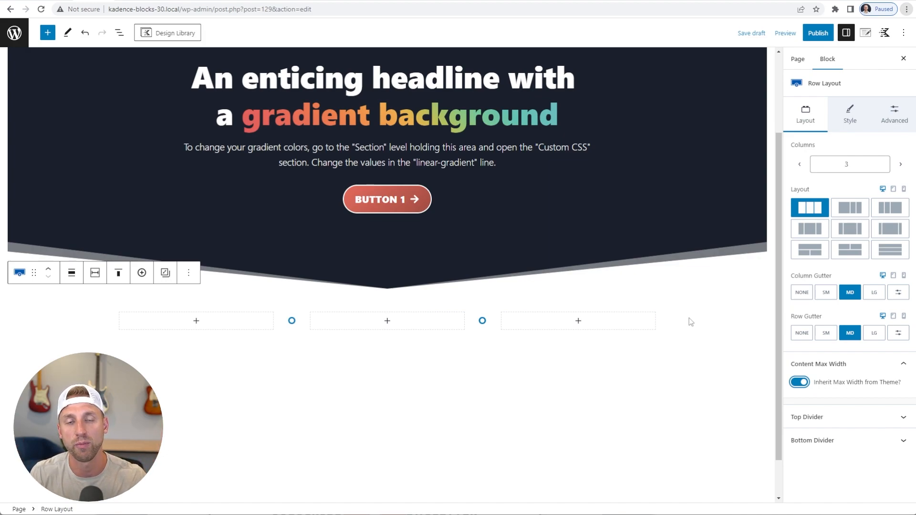
# Set the three-column row's top and bottom padding to 2X Large and check both values in its padding settings
pyautogui.scroll(-1, 689, 318)
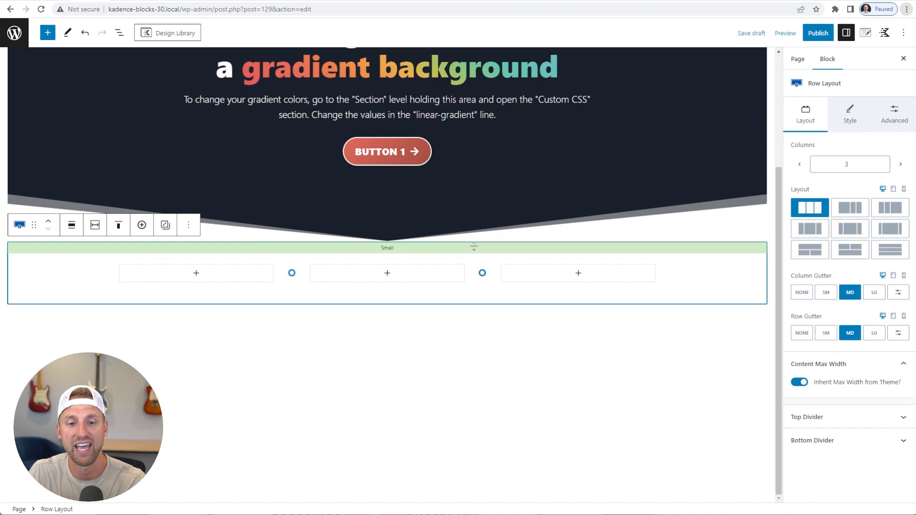
pyautogui.moveTo(474, 246); pyautogui.dragTo(473, 272)
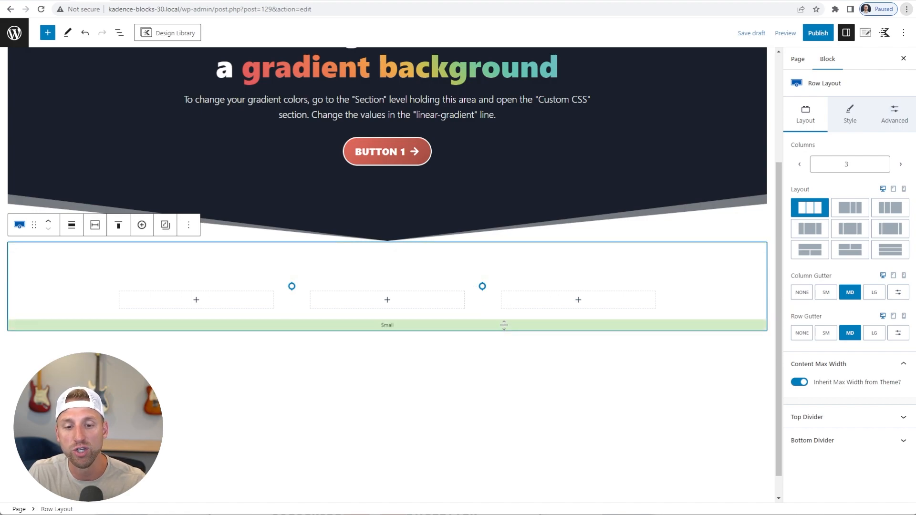
pyautogui.moveTo(504, 325); pyautogui.dragTo(499, 353)
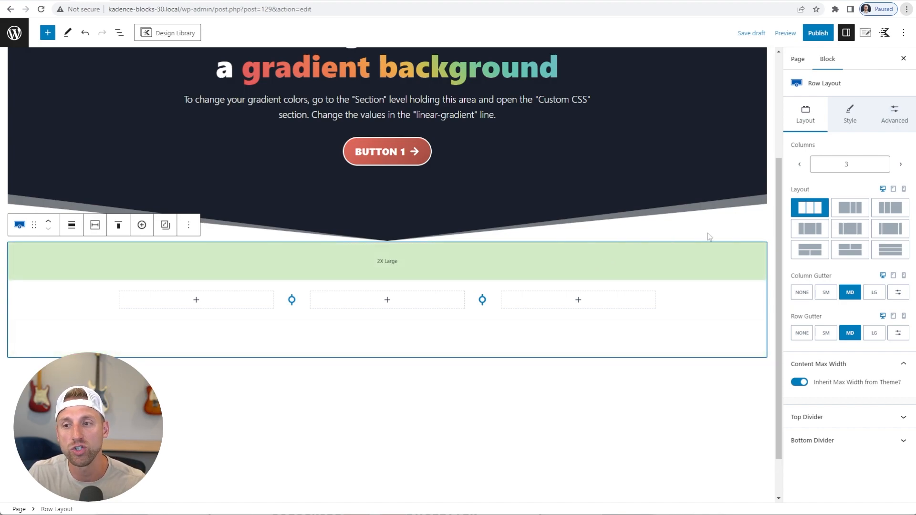
pyautogui.click(891, 111)
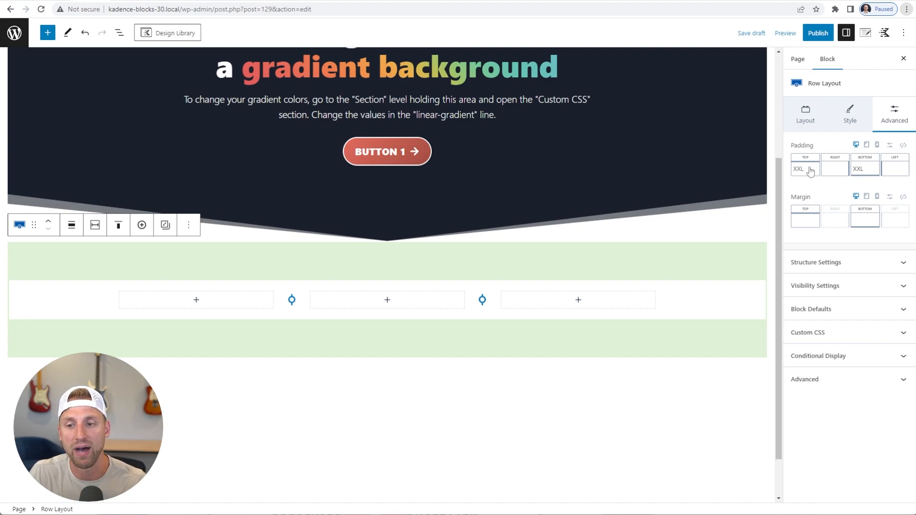
pyautogui.click(810, 171)
pyautogui.moveTo(761, 210)
pyautogui.mouseDown()
pyautogui.moveTo(719, 216)
pyautogui.moveTo(769, 212)
pyautogui.moveTo(760, 212)
pyautogui.mouseUp()
pyautogui.click(691, 380)
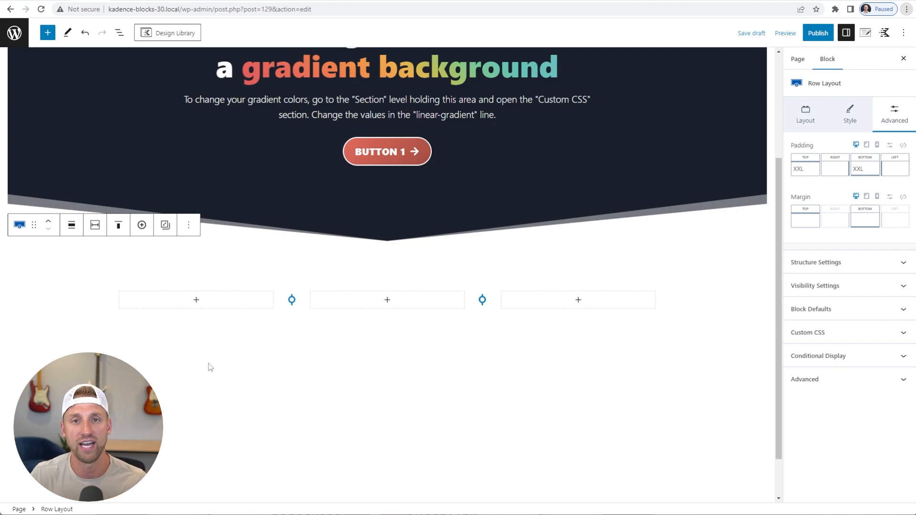
# Examine how the sections are nested in the three-column row in the document overview and select the first section
pyautogui.click(166, 319)
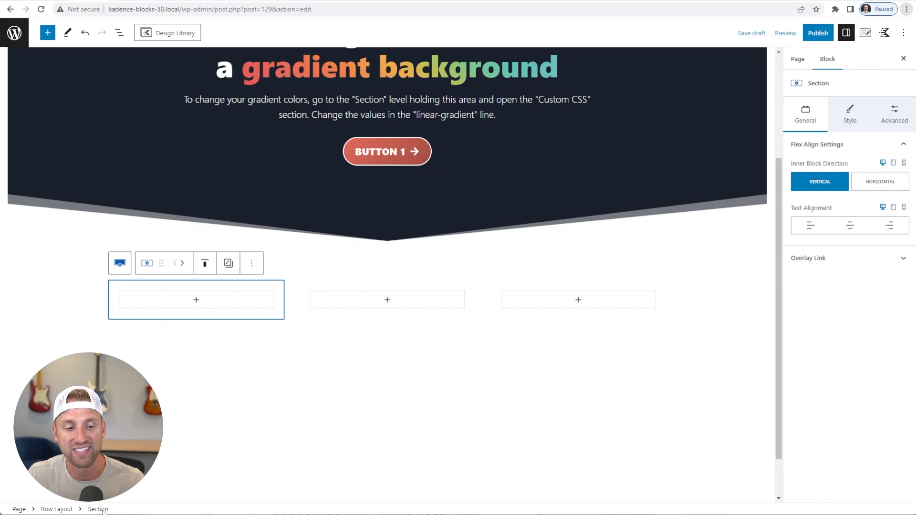
pyautogui.click(238, 412)
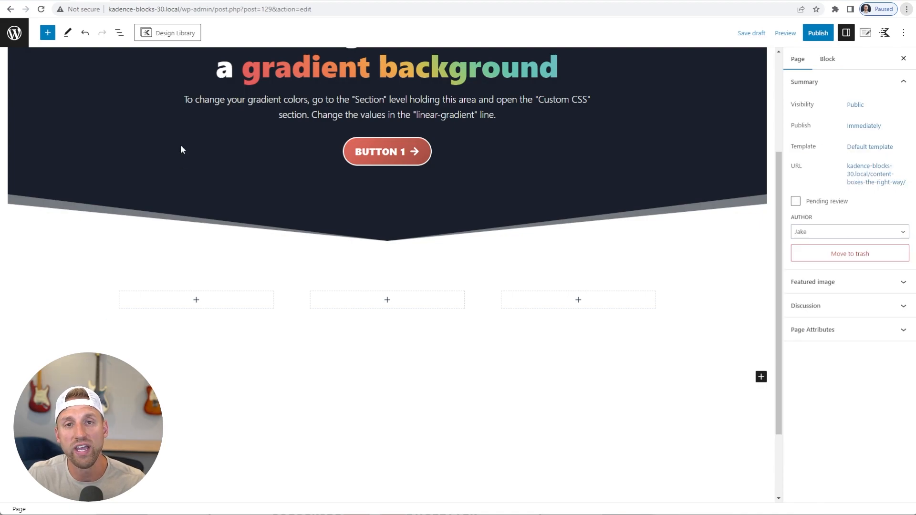
pyautogui.click(119, 33)
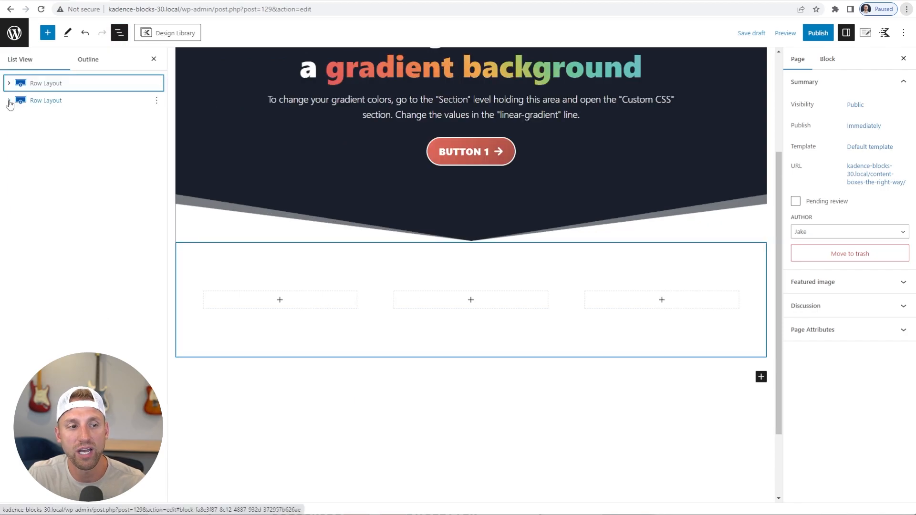
pyautogui.click(9, 101)
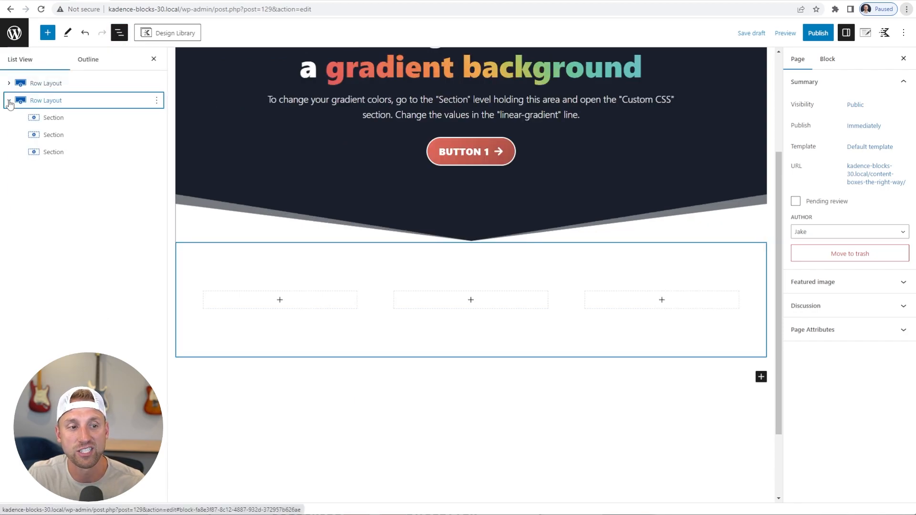
pyautogui.click(71, 123)
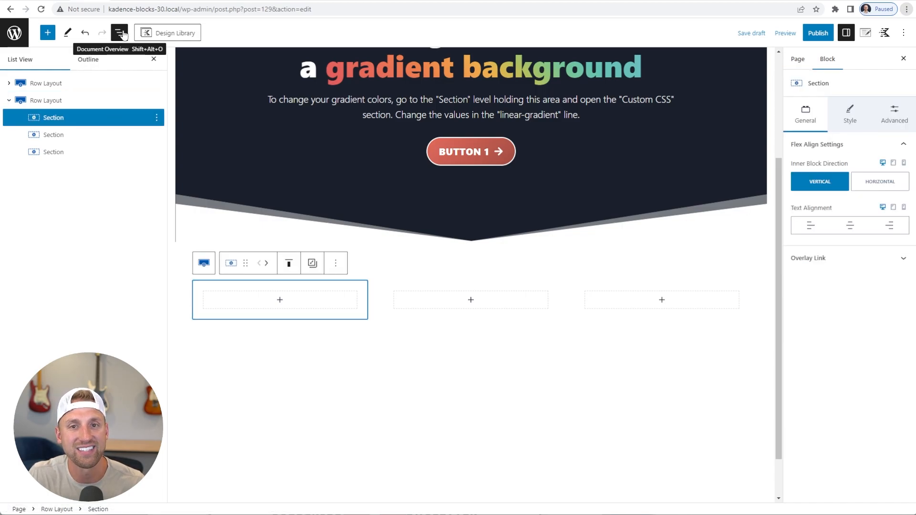
pyautogui.click(121, 33)
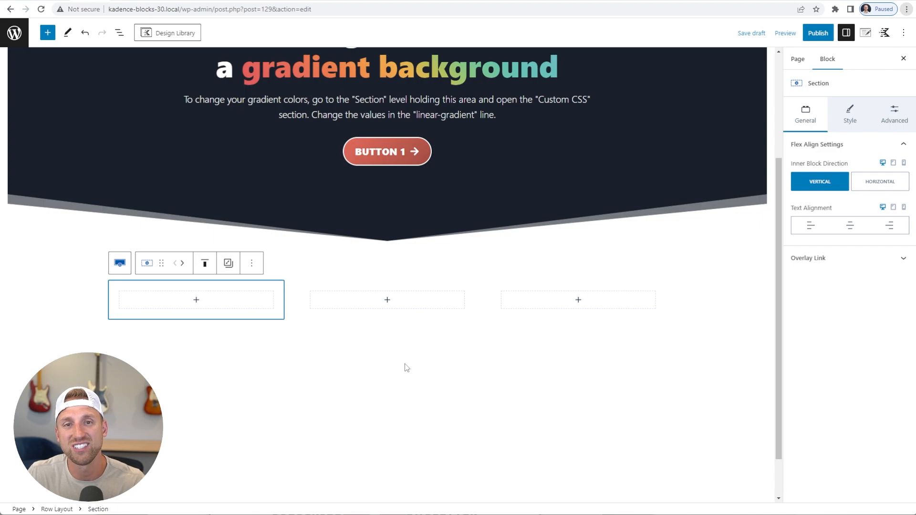
# Give the first section a 1 px border in the darkest navy colour of the theme palette
pyautogui.click(850, 117)
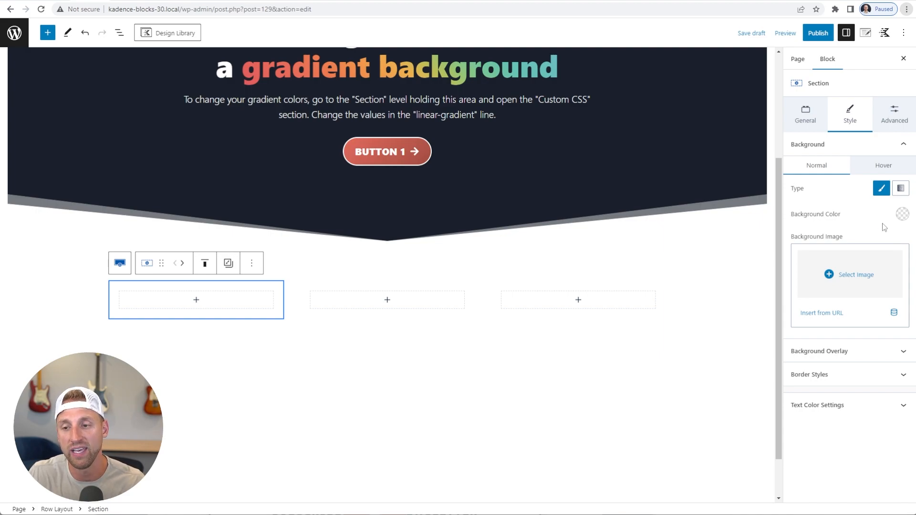
pyautogui.click(849, 381)
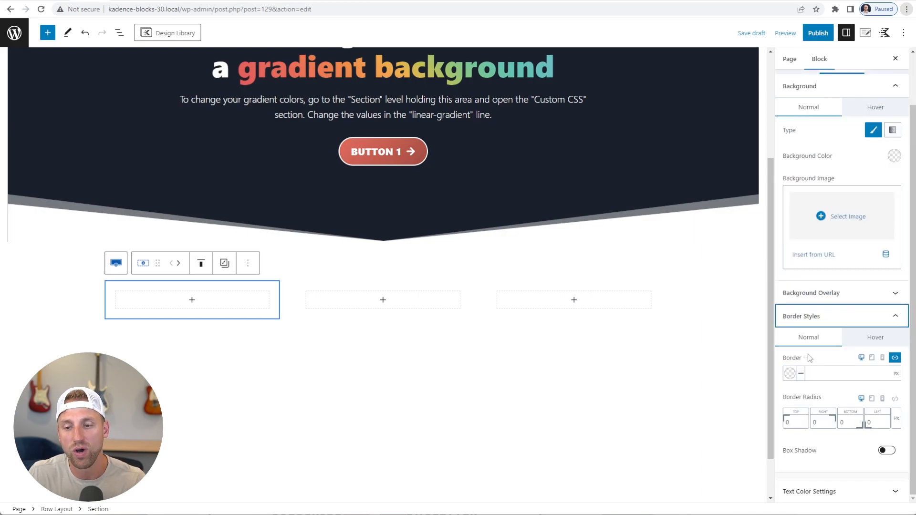
pyautogui.click(792, 375)
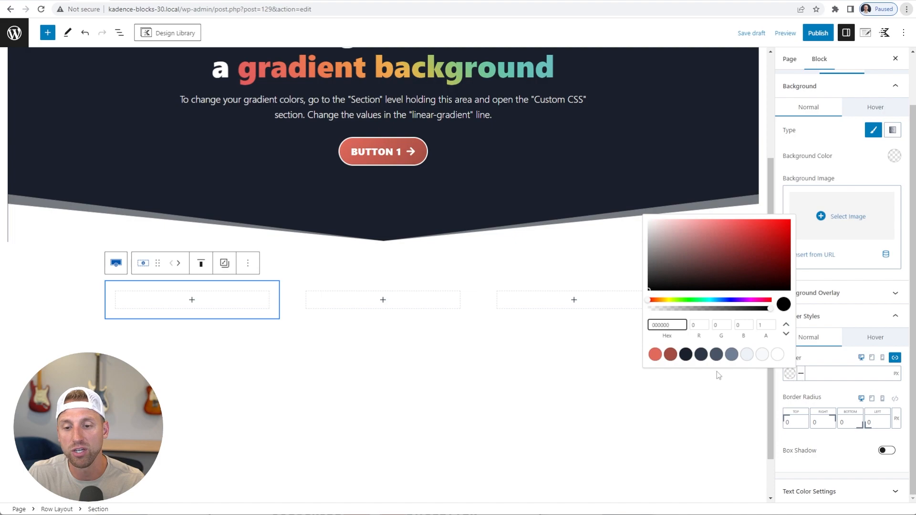
pyautogui.click(687, 355)
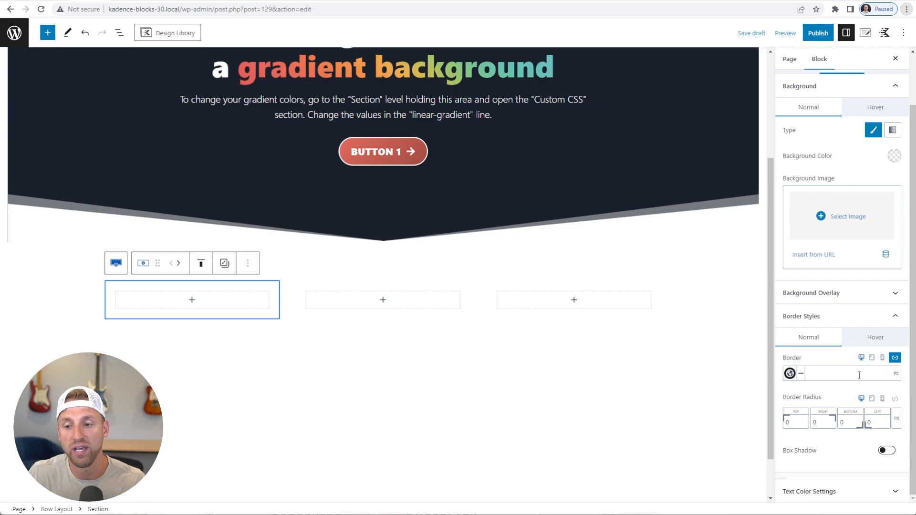
pyautogui.click(831, 376)
pyautogui.write('1')
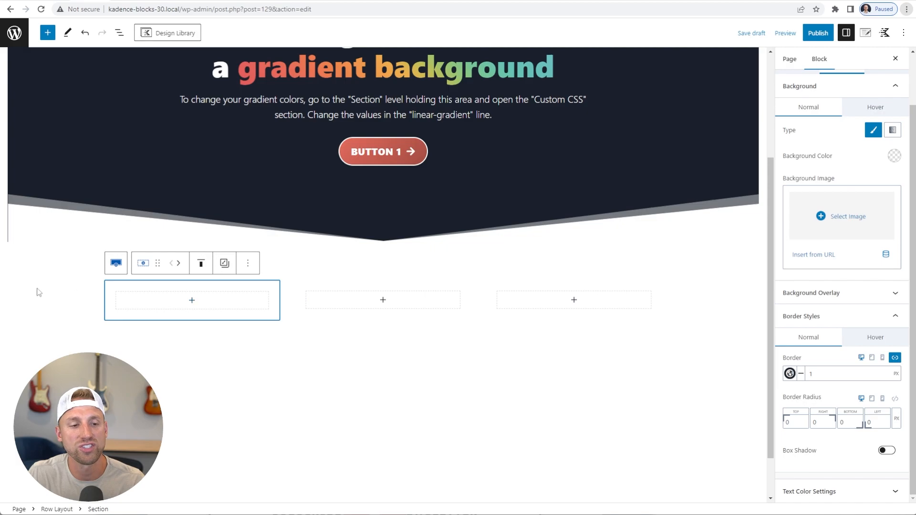
pyautogui.click(53, 303)
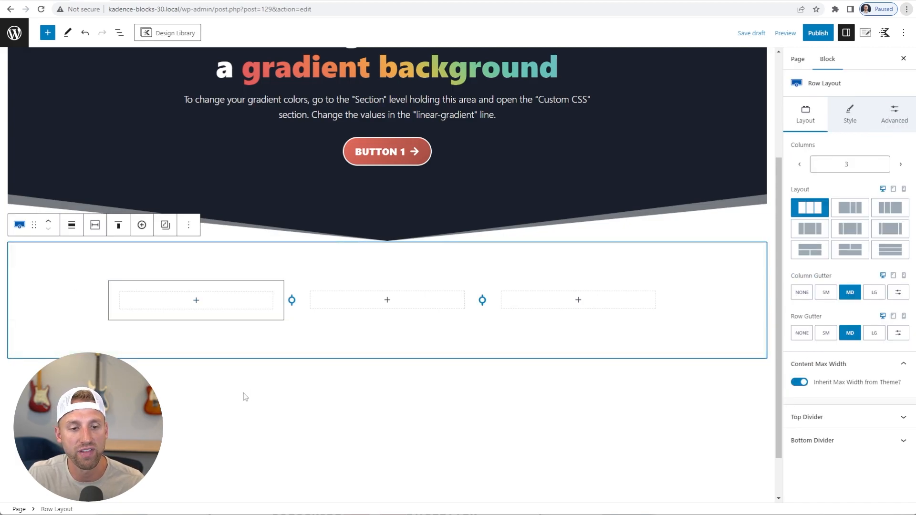
# Link the first section's border radius values and set them to 8 px on all four corners
pyautogui.click(244, 319)
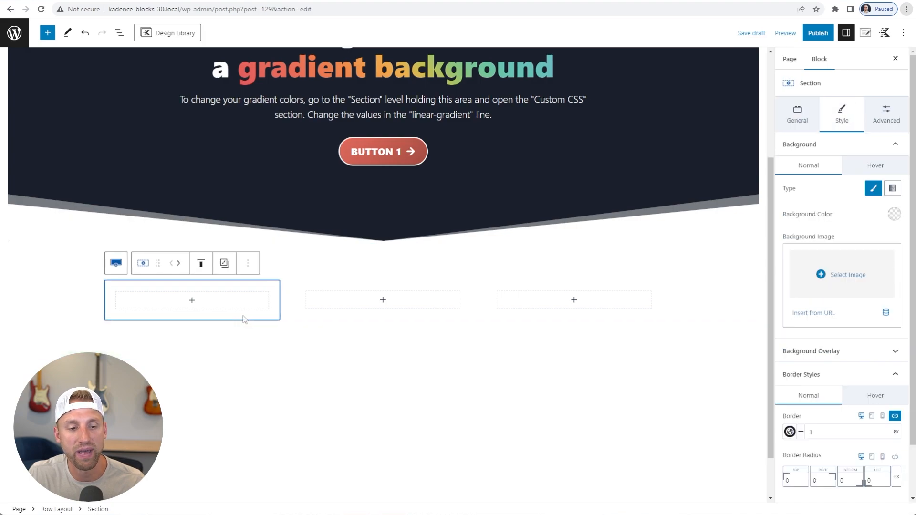
pyautogui.scroll(-2, 790, 367)
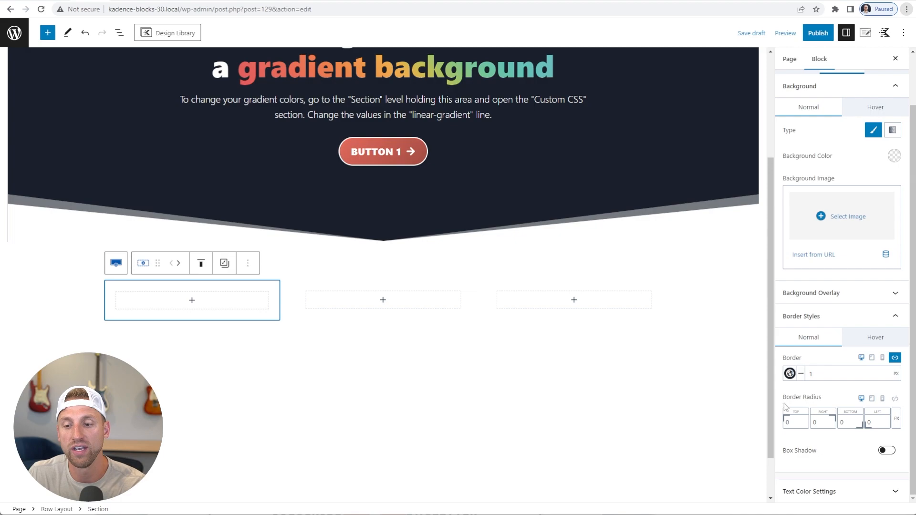
pyautogui.click(896, 402)
pyautogui.doubleClick(865, 421)
pyautogui.write('8')
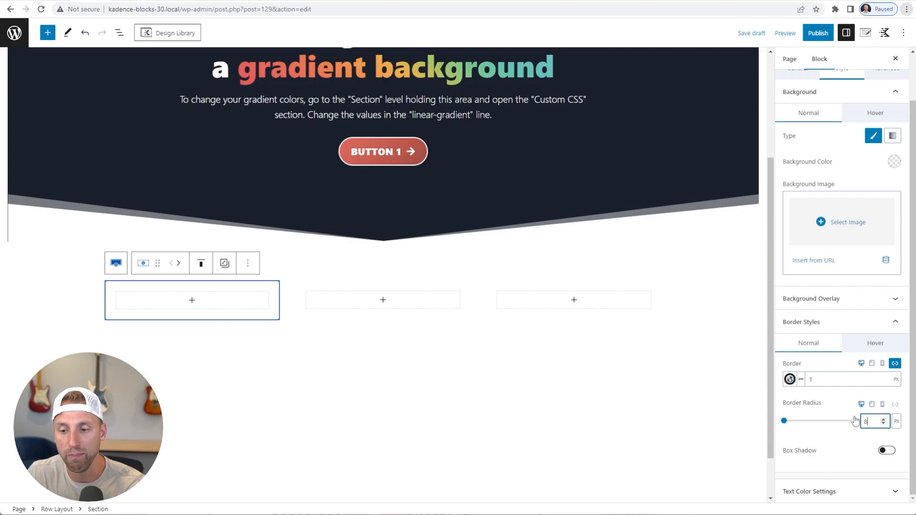
pyautogui.click(69, 301)
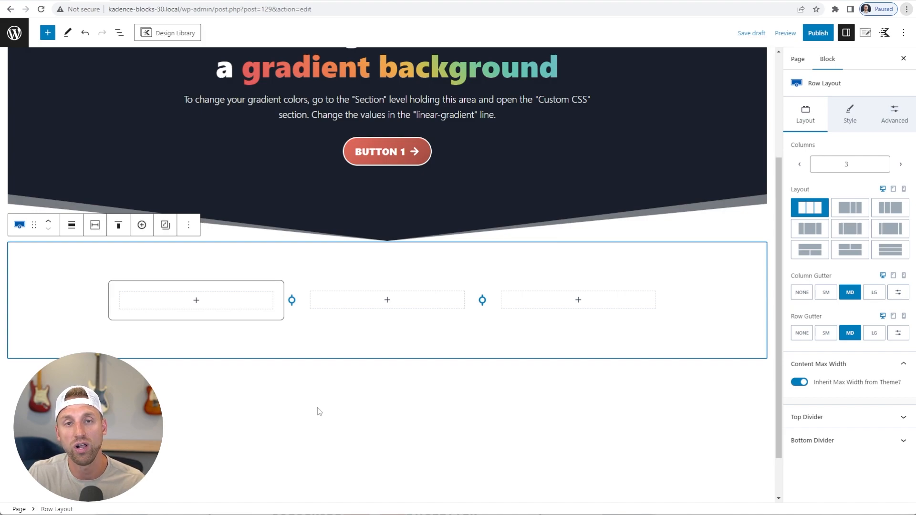
pyautogui.hotkey('ctrl', 's')
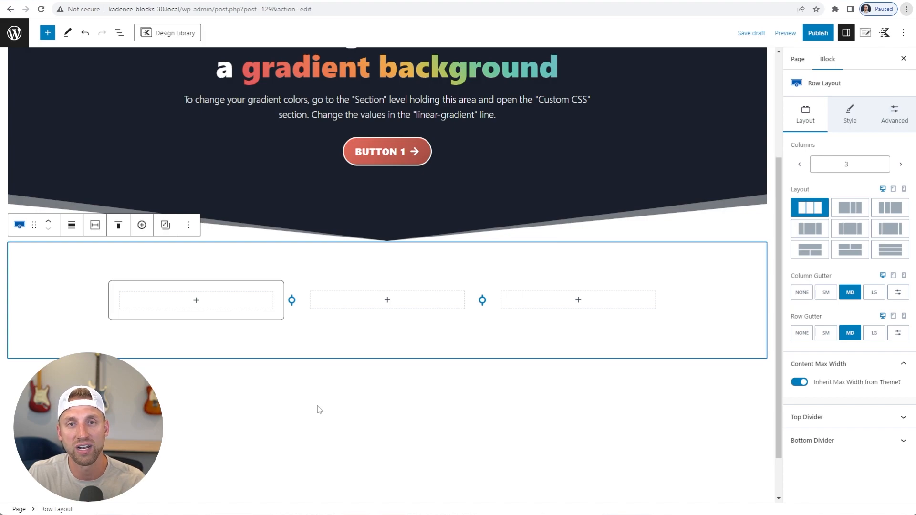
pyautogui.click(258, 319)
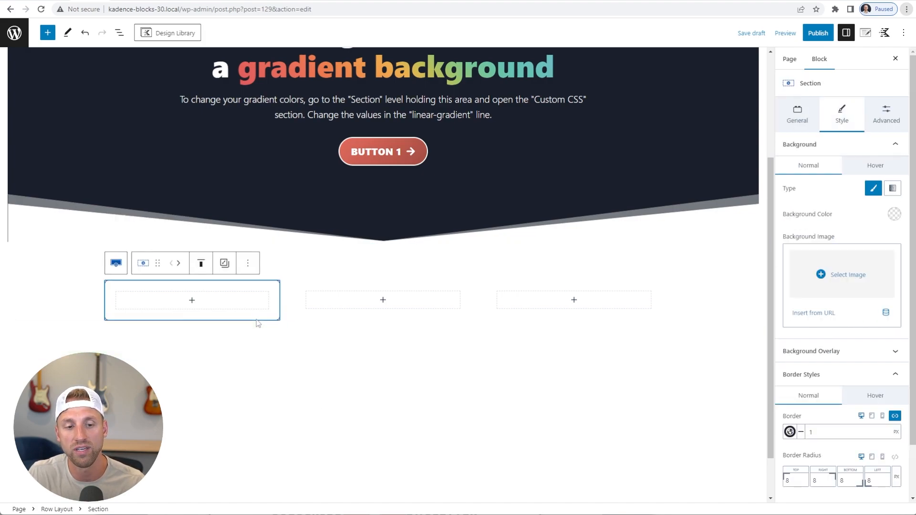
# Enable the box shadow on the first section and set its black shadow colour's opacity to 0.5
pyautogui.scroll(-2, 823, 432)
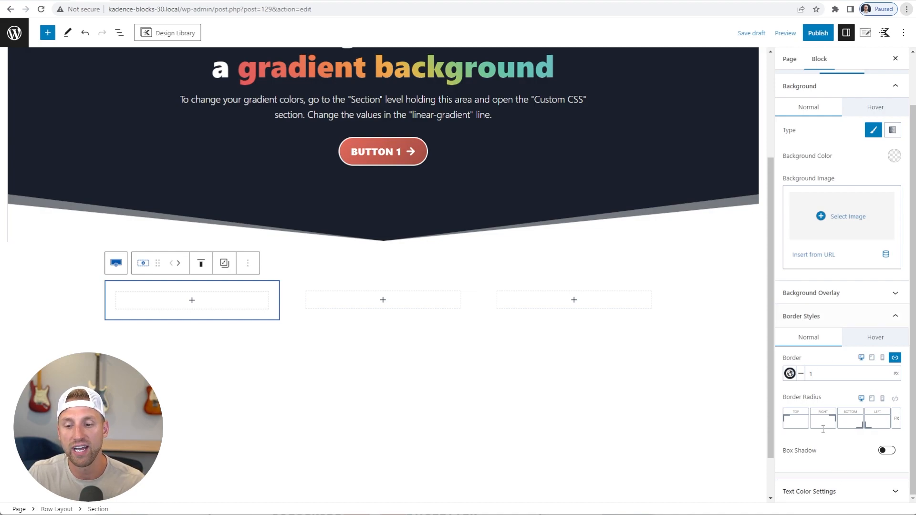
pyautogui.click(886, 451)
pyautogui.scroll(-2, 860, 406)
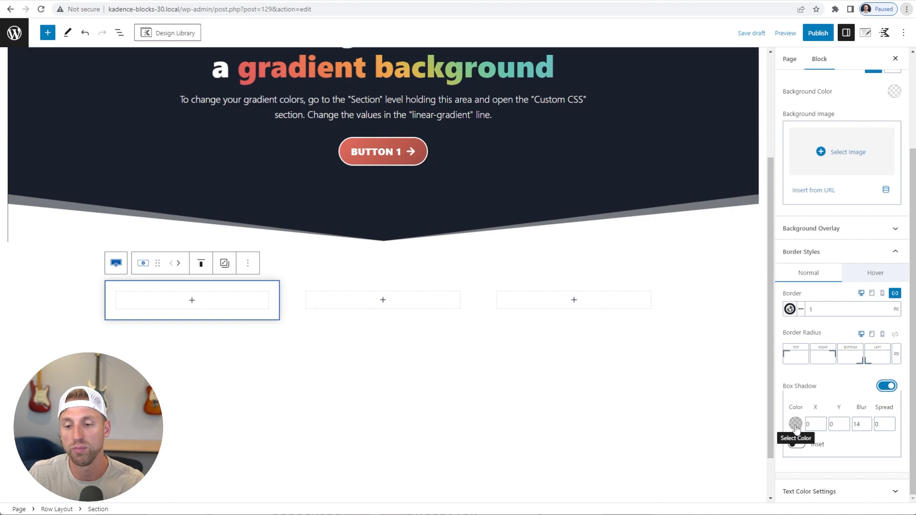
pyautogui.click(796, 424)
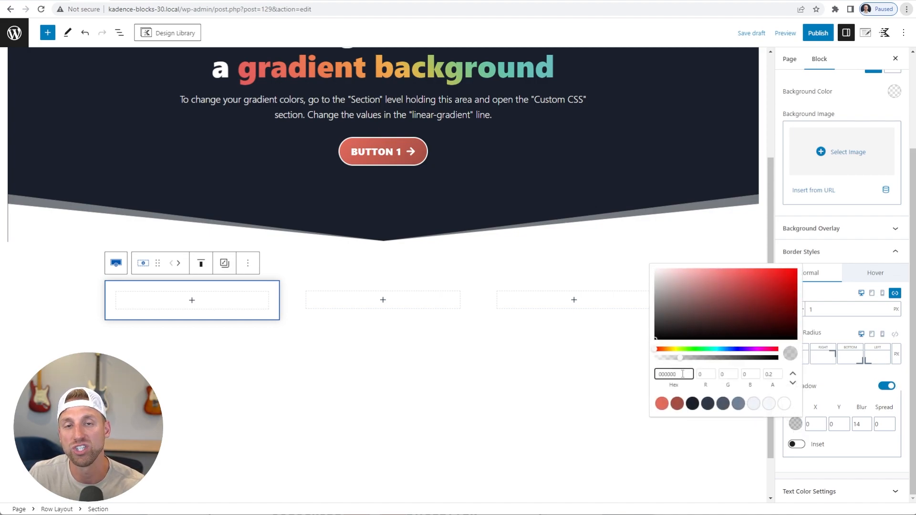
pyautogui.click(774, 375)
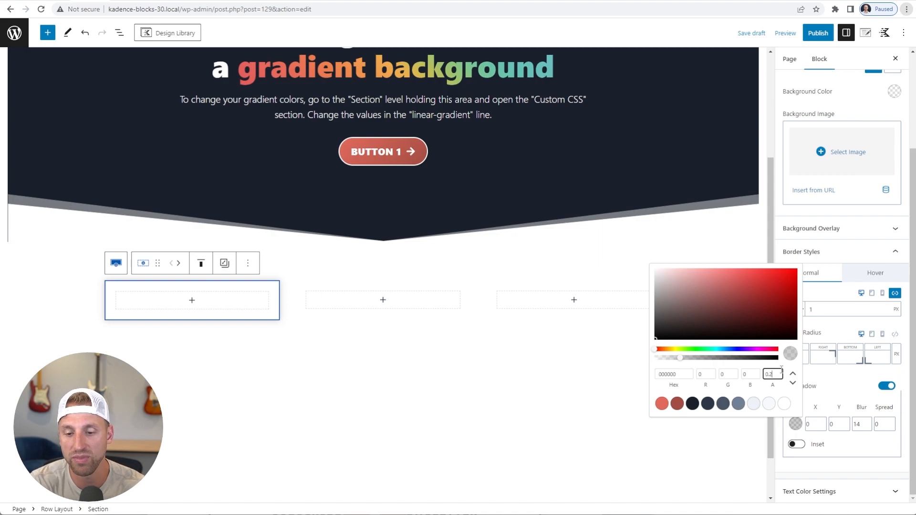
pyautogui.press('BackSpace')
pyautogui.write('5')
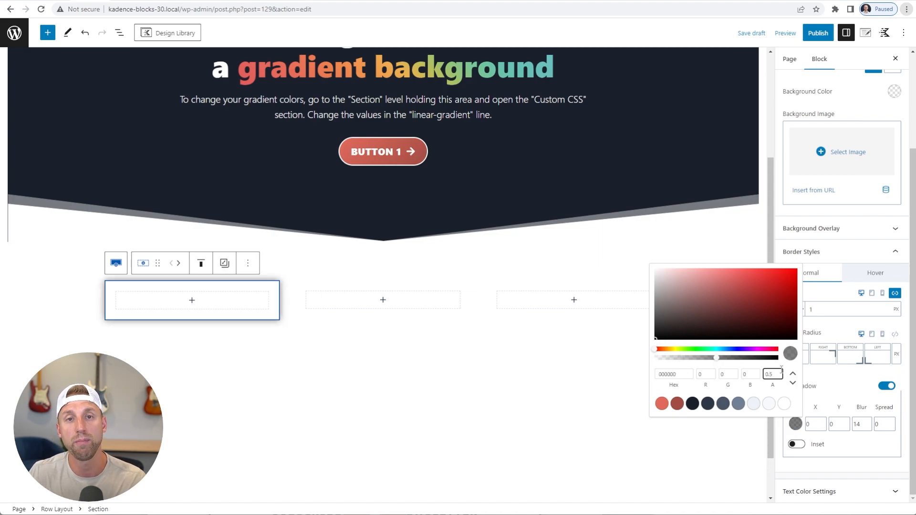
pyautogui.click(837, 382)
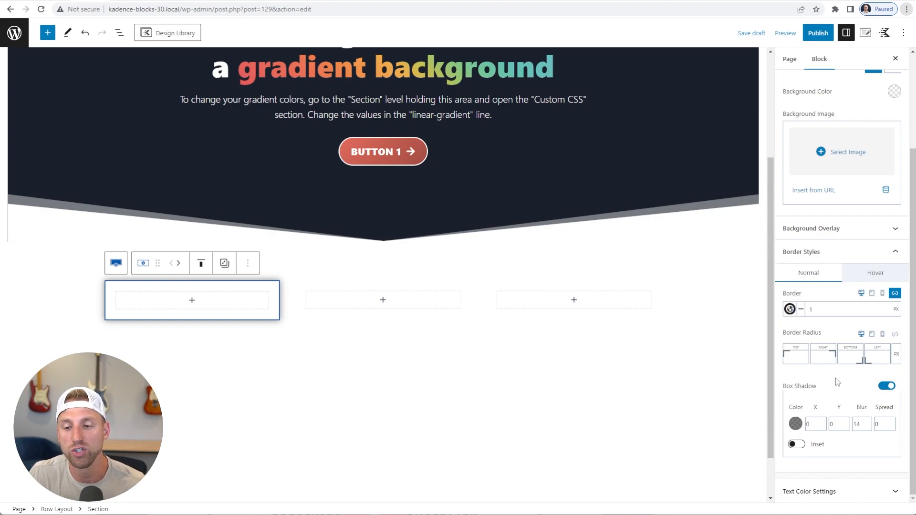
# Set the first section's box shadow to a Y offset of 14, a blur of 25 and a spread of -10
pyautogui.doubleClick(834, 424)
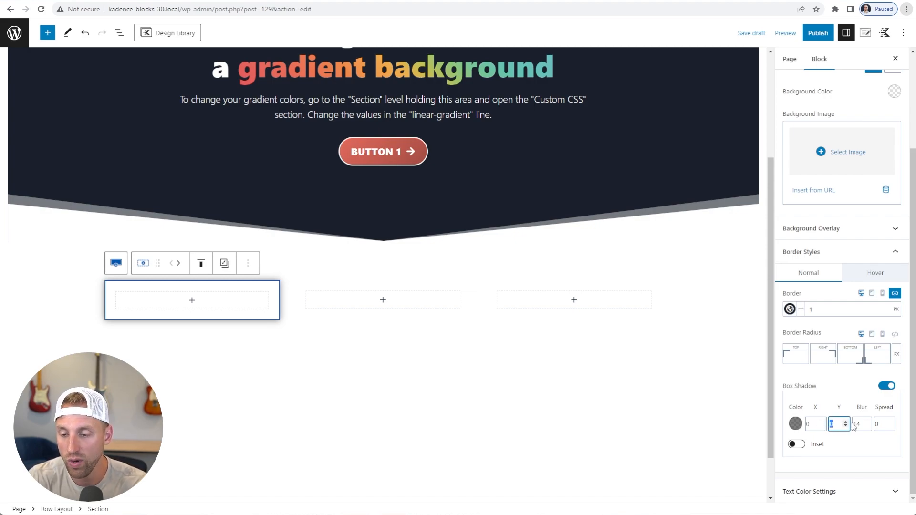
pyautogui.write('14')
pyautogui.press('Tab')
pyautogui.write('25')
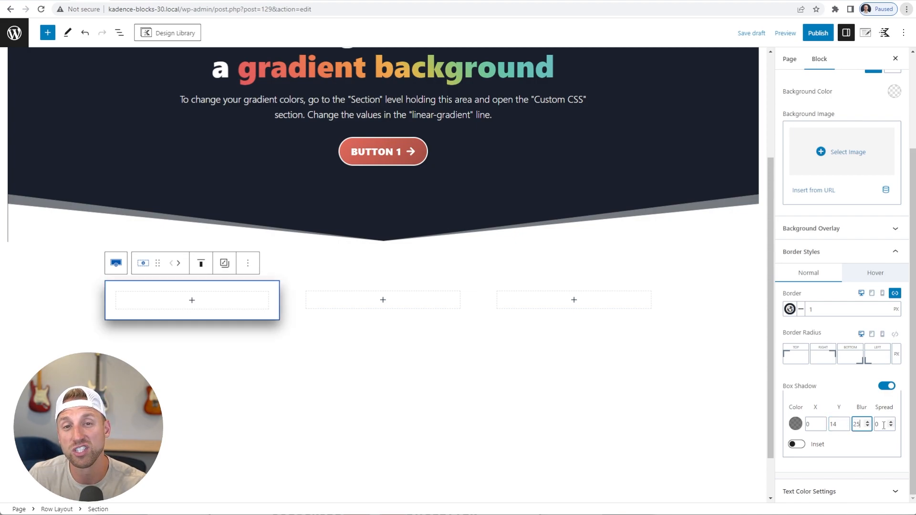
pyautogui.doubleClick(883, 425)
pyautogui.write('-10')
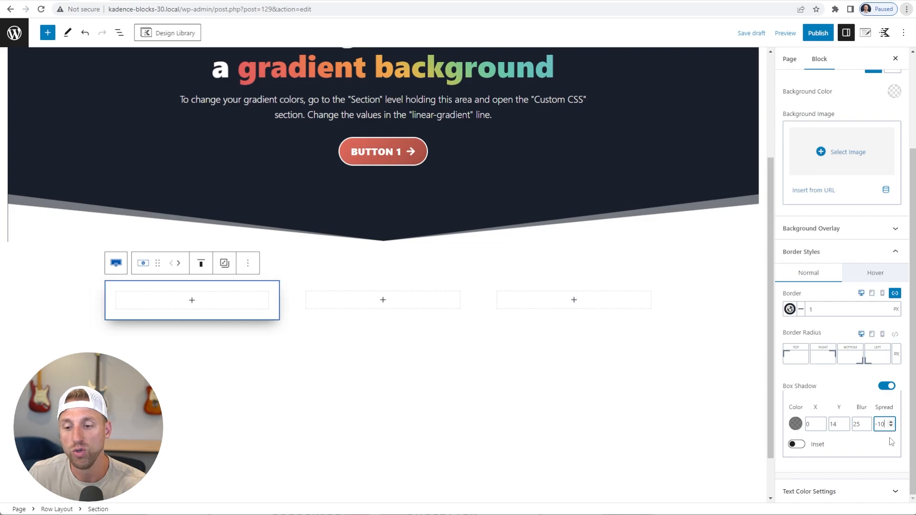
pyautogui.click(50, 292)
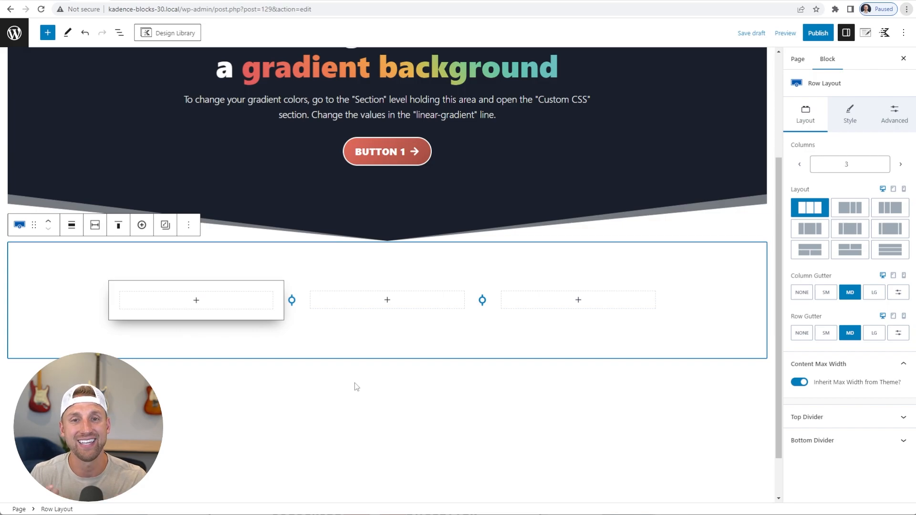
# Link the first section's padding values and set them to Medium (32px) on all four sides
pyautogui.click(270, 288)
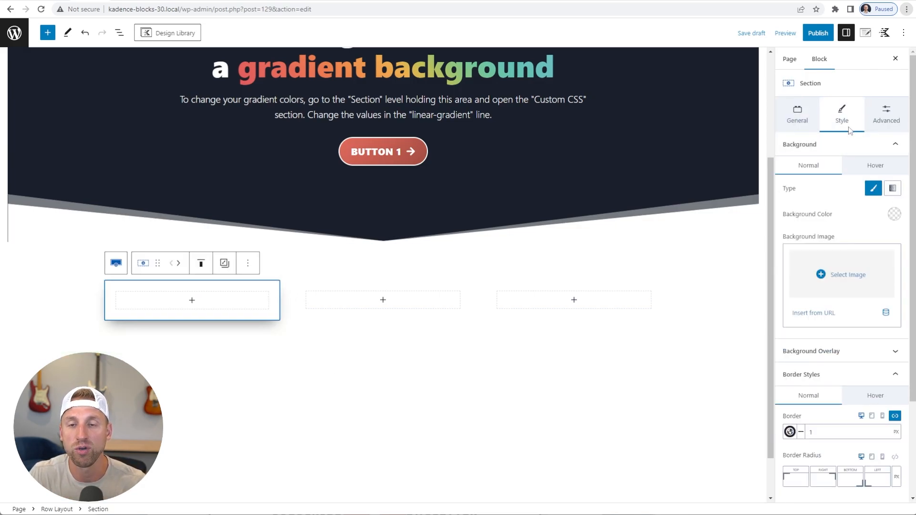
pyautogui.click(896, 113)
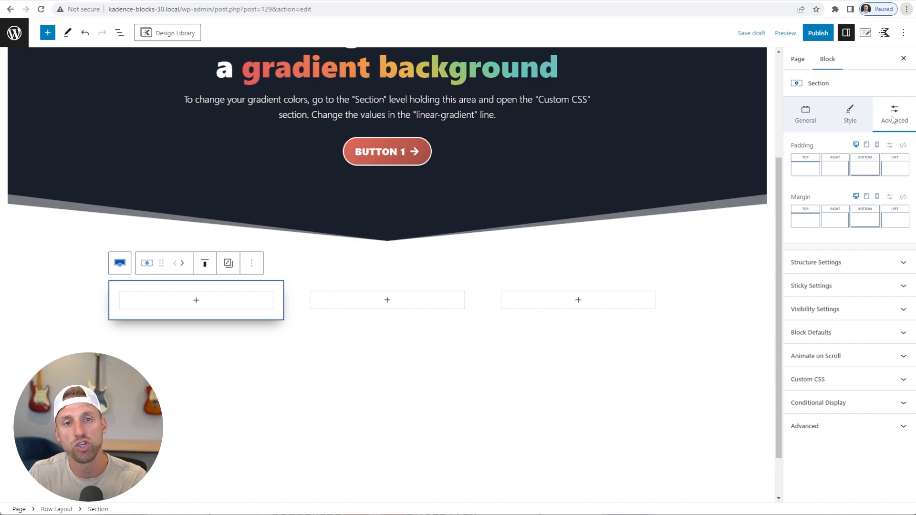
pyautogui.click(904, 146)
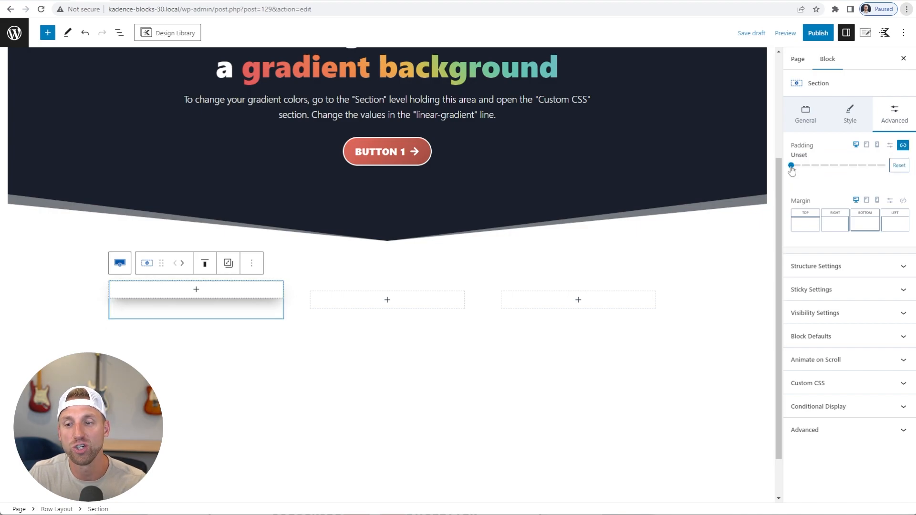
pyautogui.click(800, 166)
pyautogui.moveTo(802, 168); pyautogui.dragTo(829, 169)
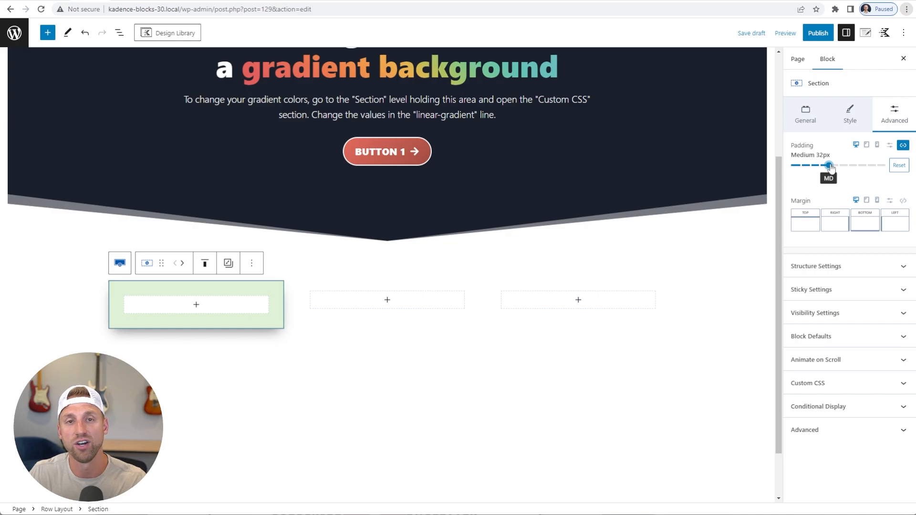
pyautogui.click(74, 301)
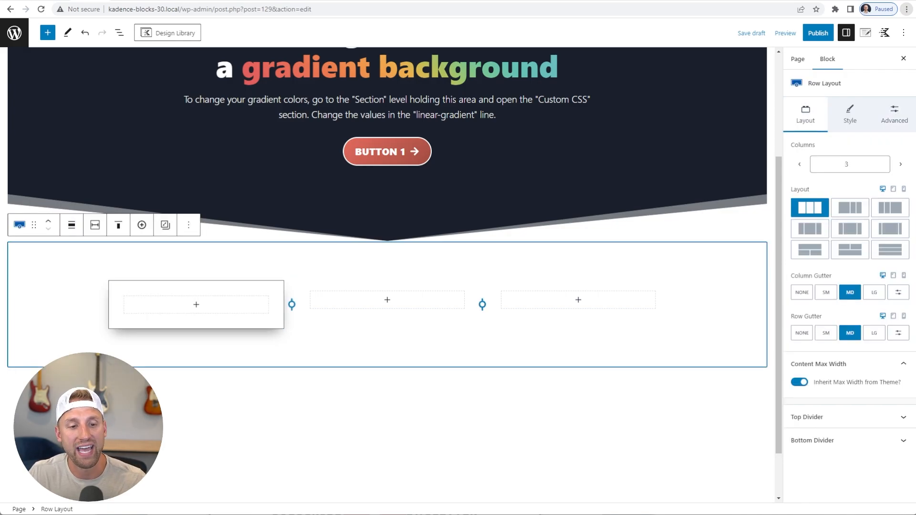
pyautogui.moveTo(88, 331)
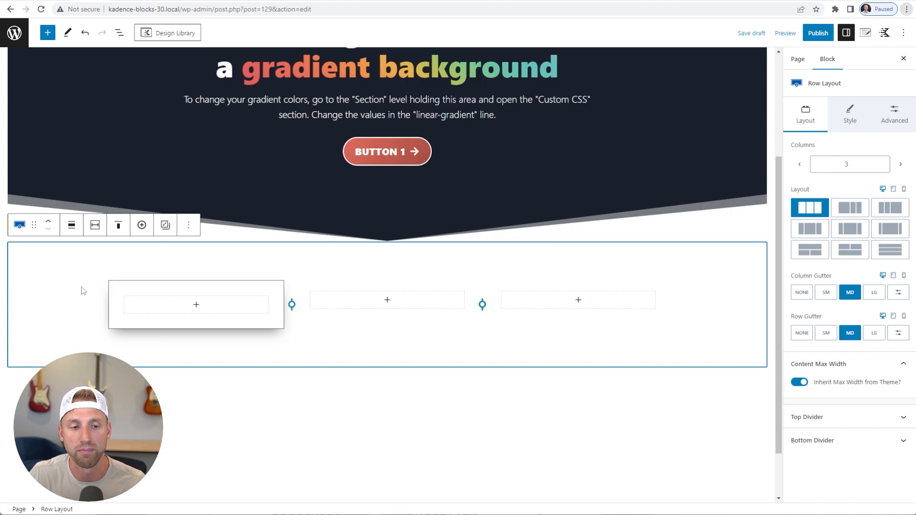
# Copy the first section's styles and paste them onto the middle section of the row
pyautogui.click(124, 288)
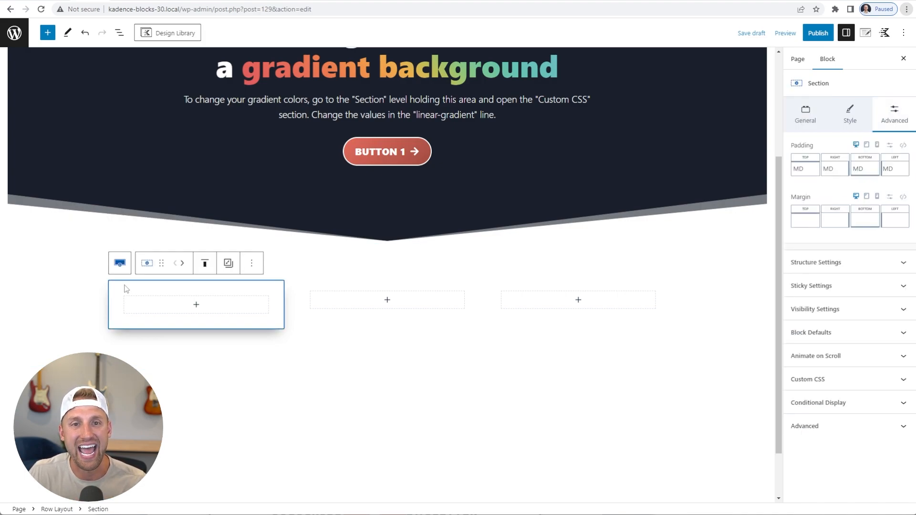
pyautogui.click(229, 267)
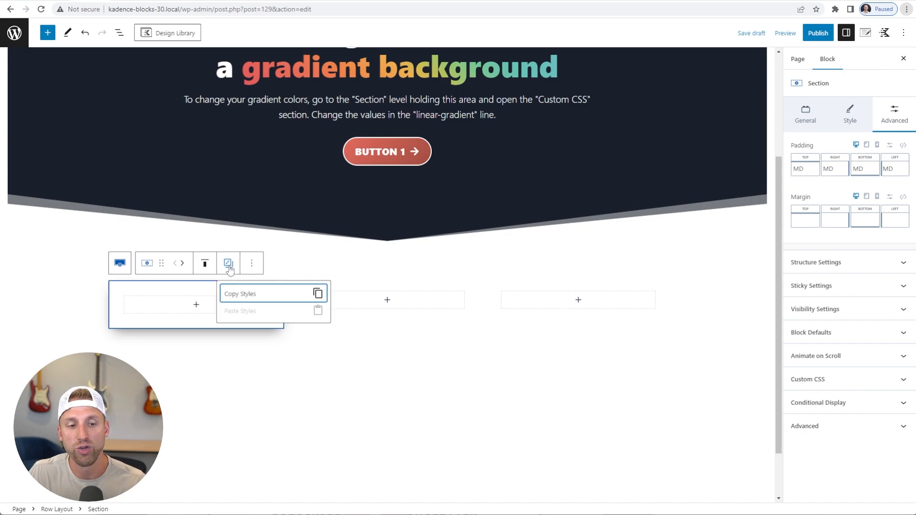
pyautogui.click(274, 295)
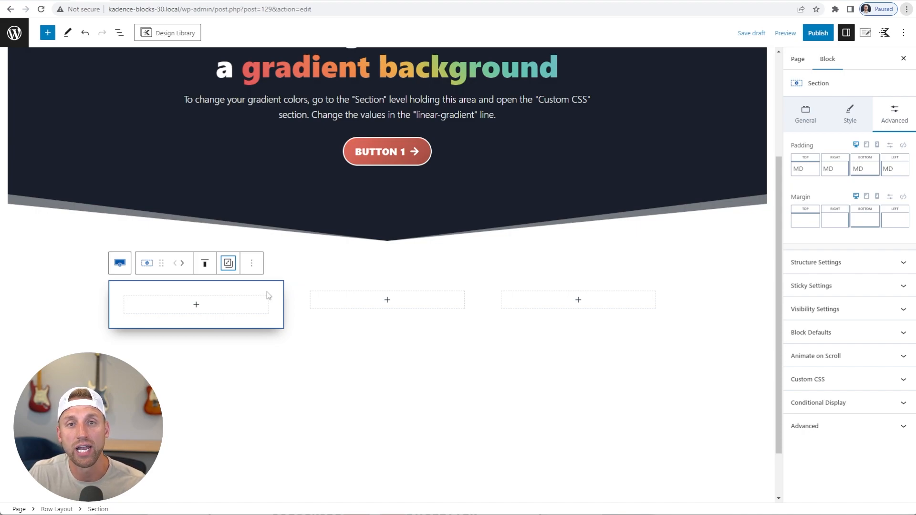
pyautogui.click(323, 291)
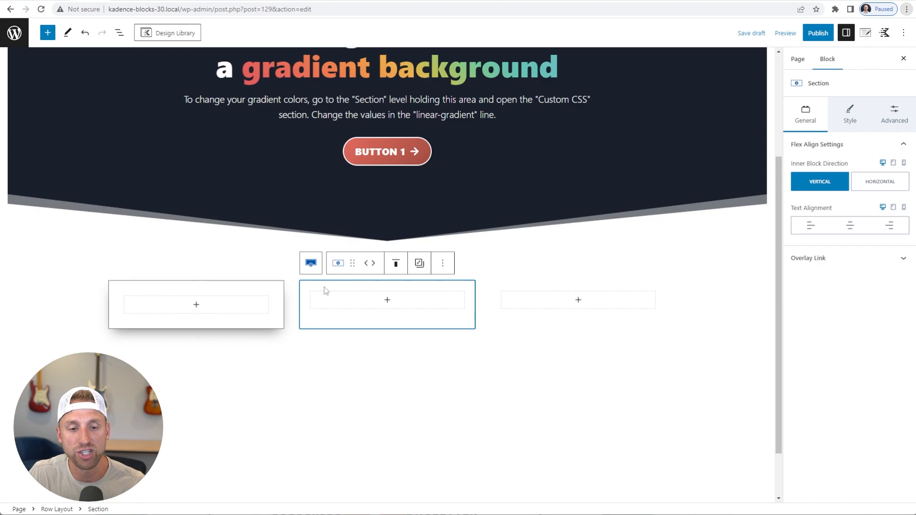
pyautogui.click(421, 267)
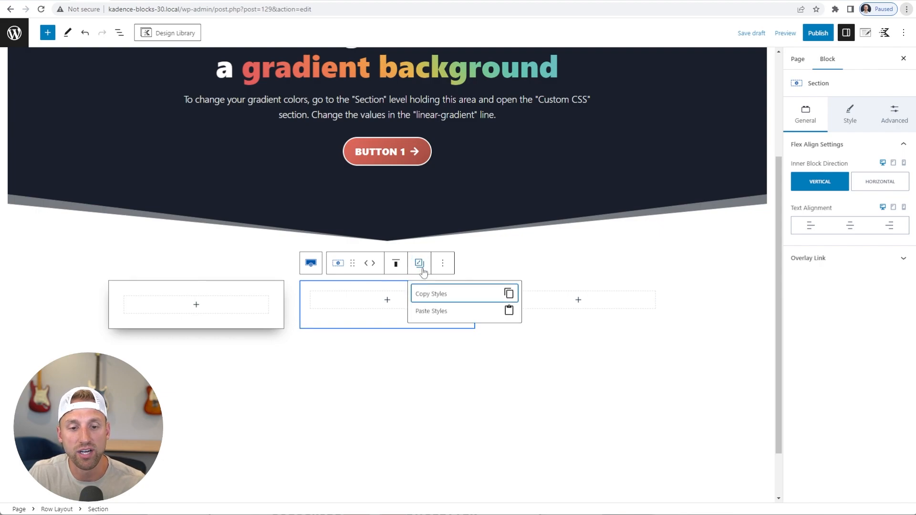
pyautogui.click(443, 312)
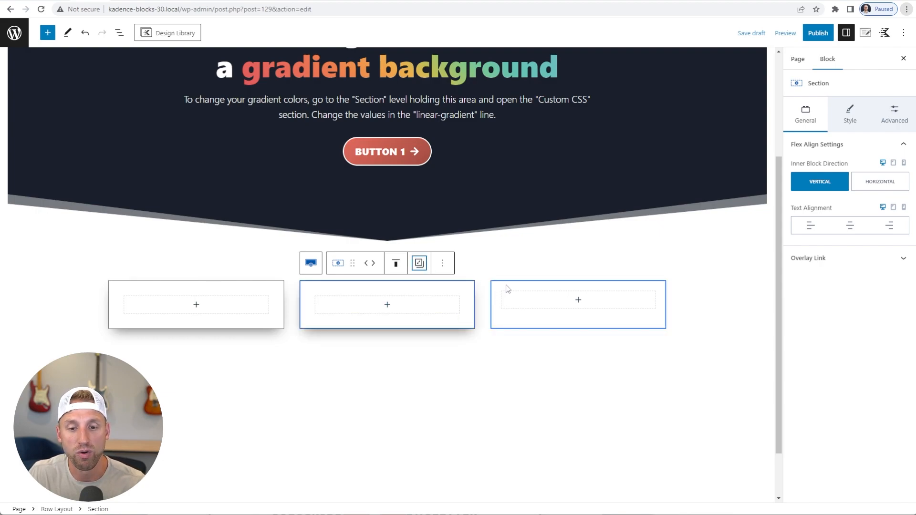
# Paste the copied section styles onto the third section of the row
pyautogui.click(507, 288)
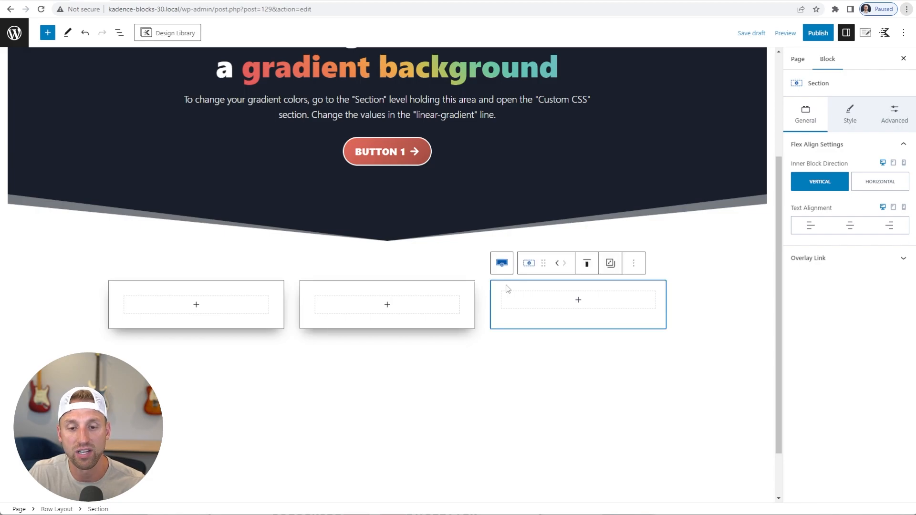
pyautogui.click(612, 267)
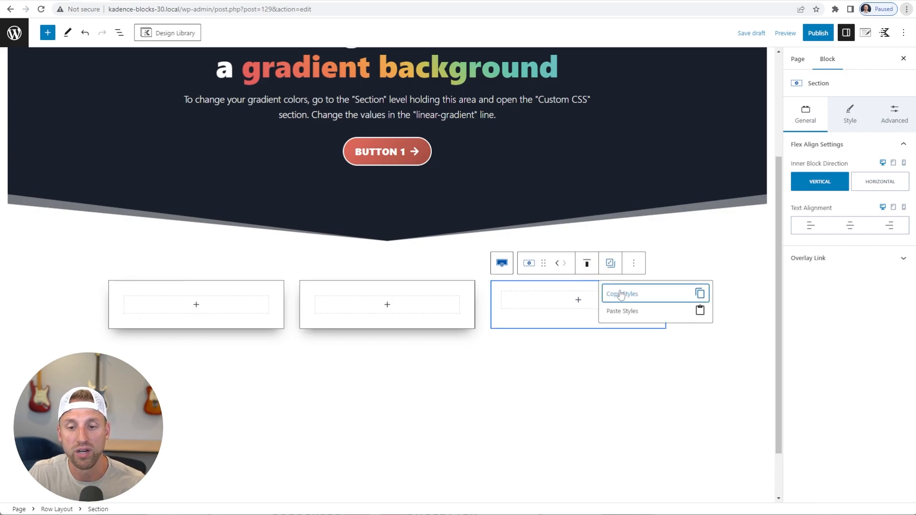
pyautogui.click(623, 311)
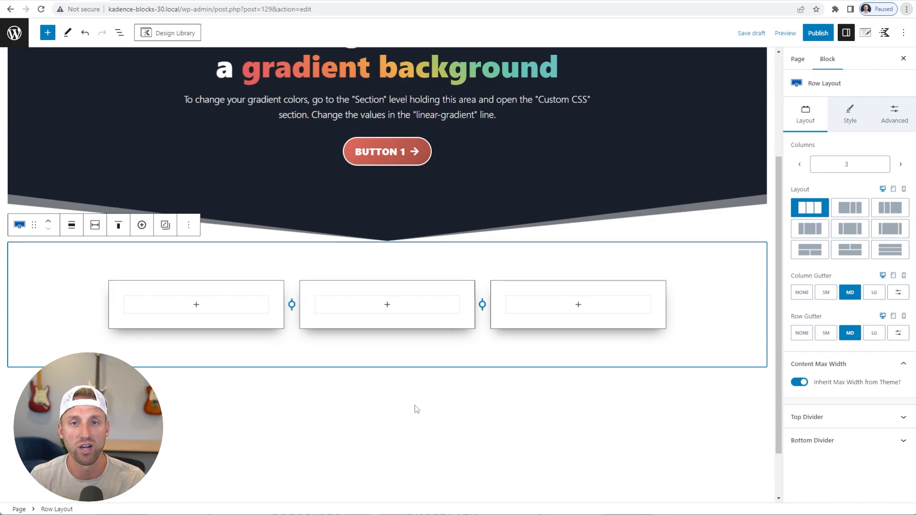
# Insert an Icon block in the first content box and change its icon to the outlined cube
pyautogui.scroll(-1, 337, 381)
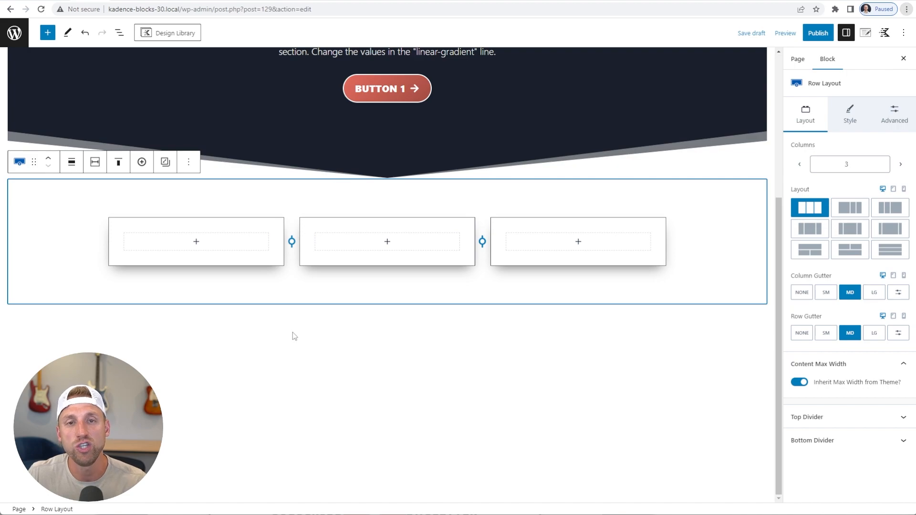
pyautogui.click(197, 245)
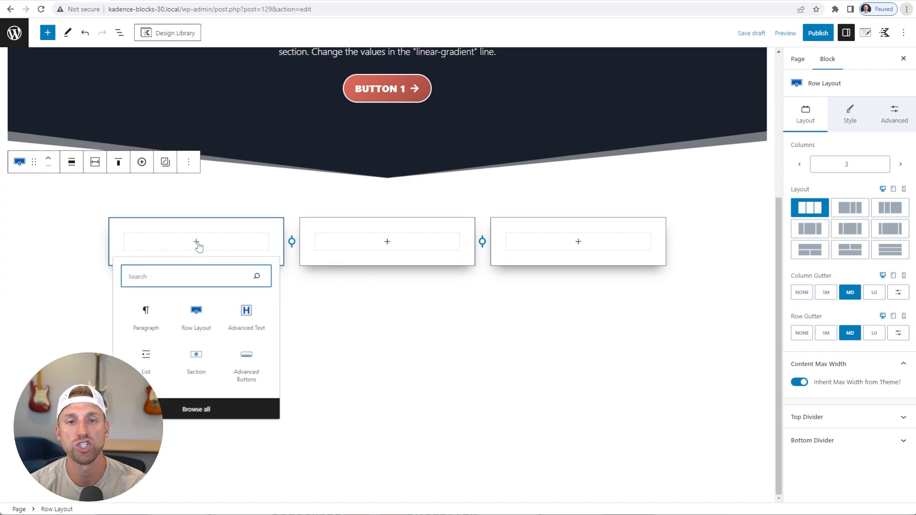
pyautogui.write('icon')
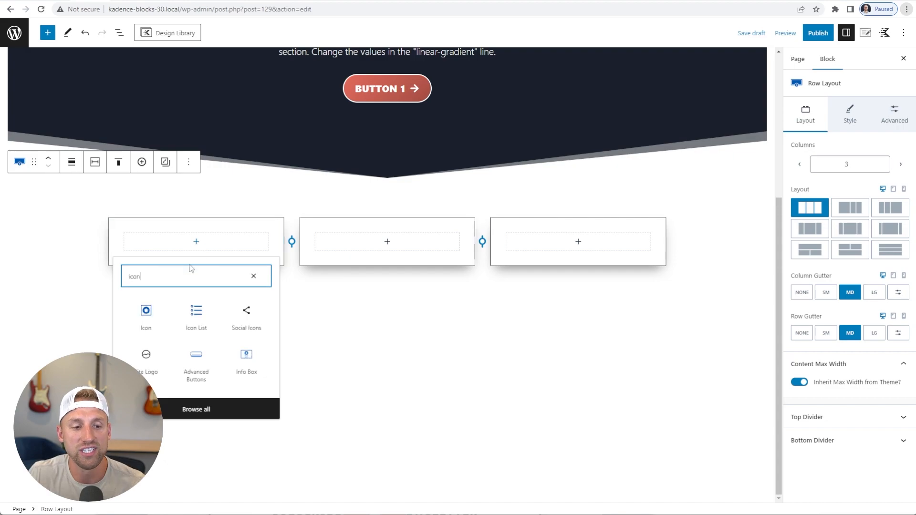
pyautogui.click(146, 313)
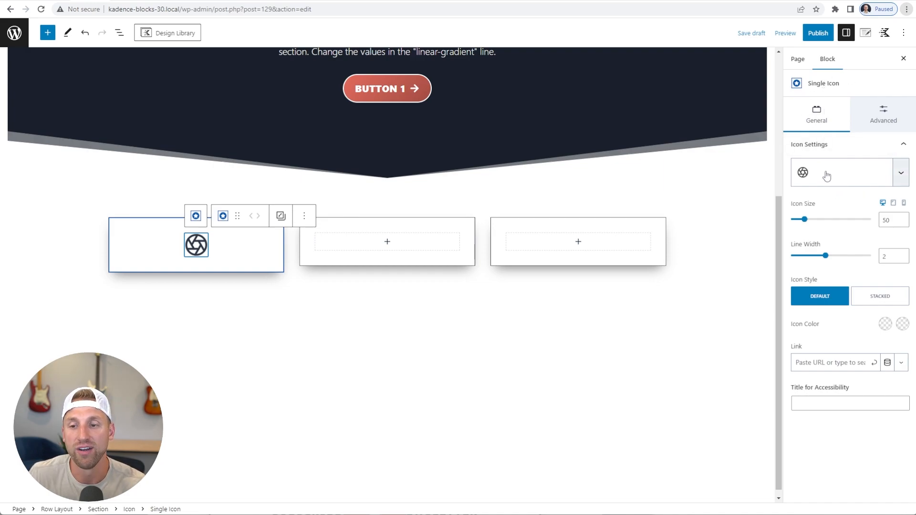
pyautogui.click(841, 177)
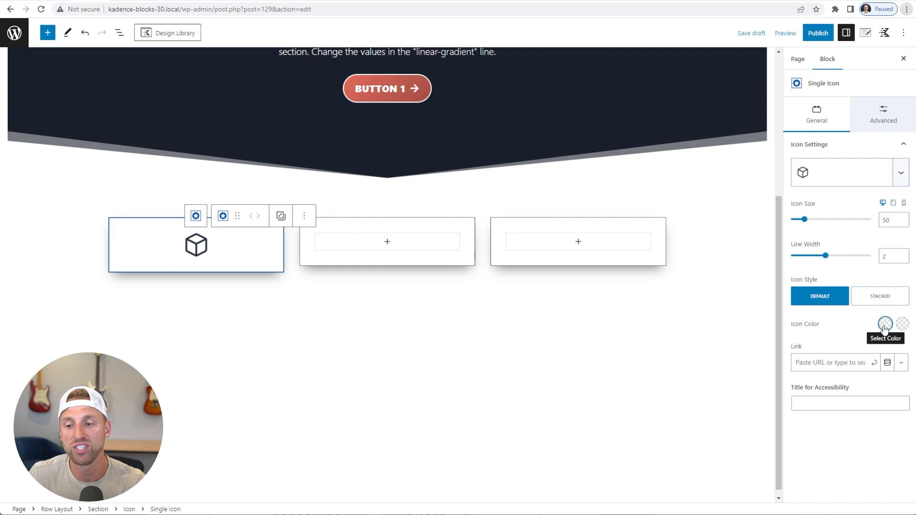
# Set the cube icon's colour to the darkest navy of the theme palette (1A202C)
pyautogui.click(884, 324)
pyautogui.click(784, 304)
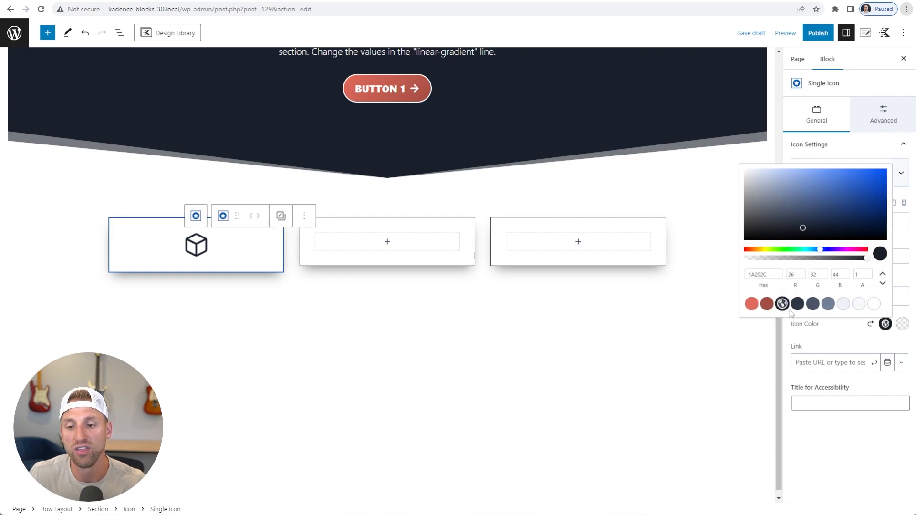
pyautogui.click(848, 338)
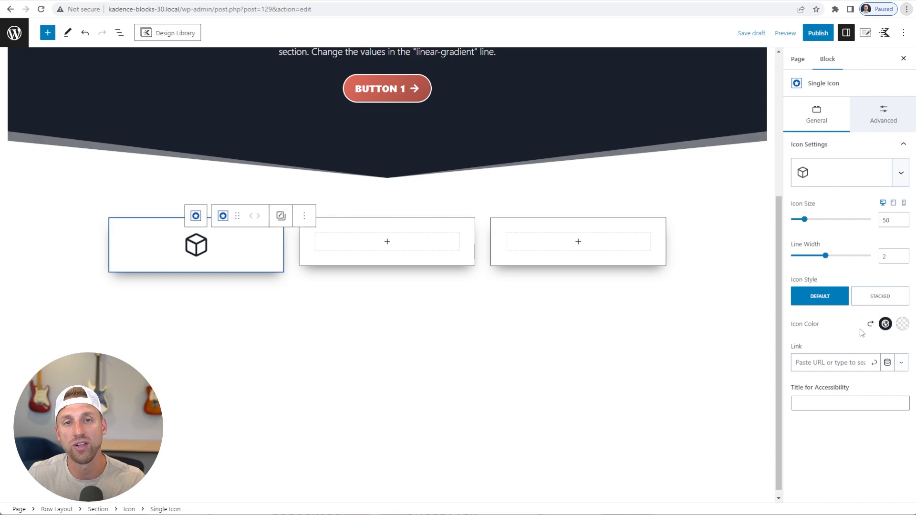
# Set the cube icon's bottom margin to XXS in its spacing settings
pyautogui.click(880, 116)
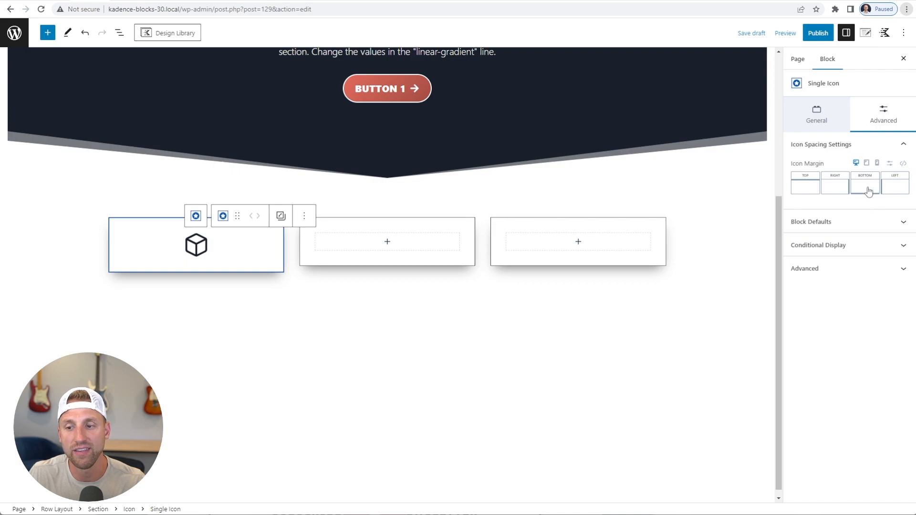
pyautogui.click(869, 191)
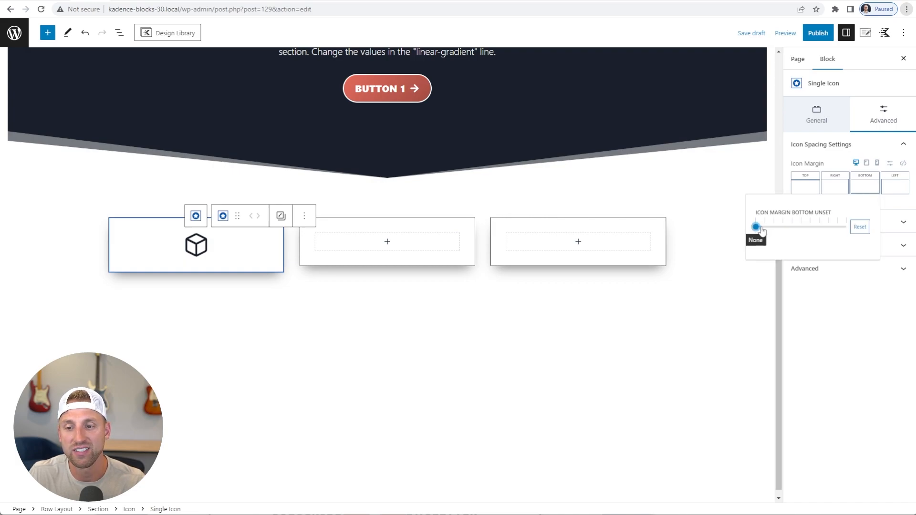
pyautogui.moveTo(763, 230); pyautogui.dragTo(765, 230)
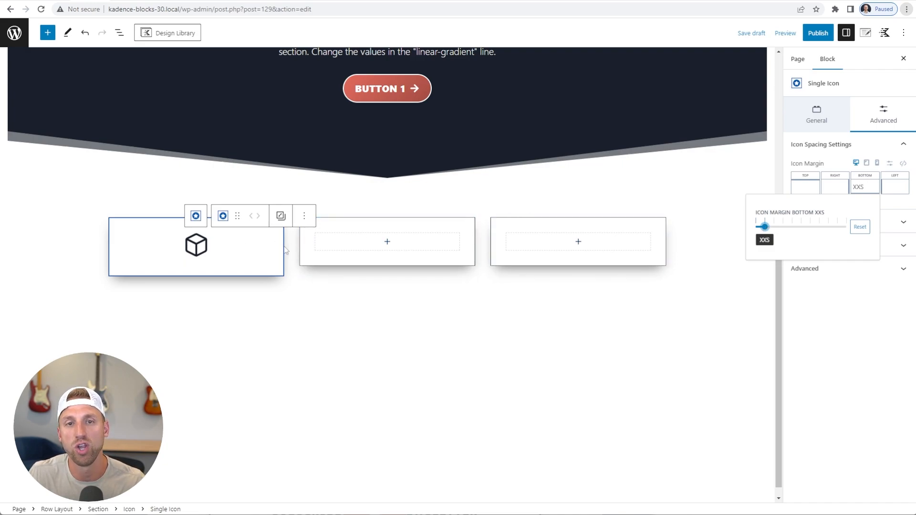
# Insert an Advanced Text block directly below the cube icon in the first content box
pyautogui.click(360, 318)
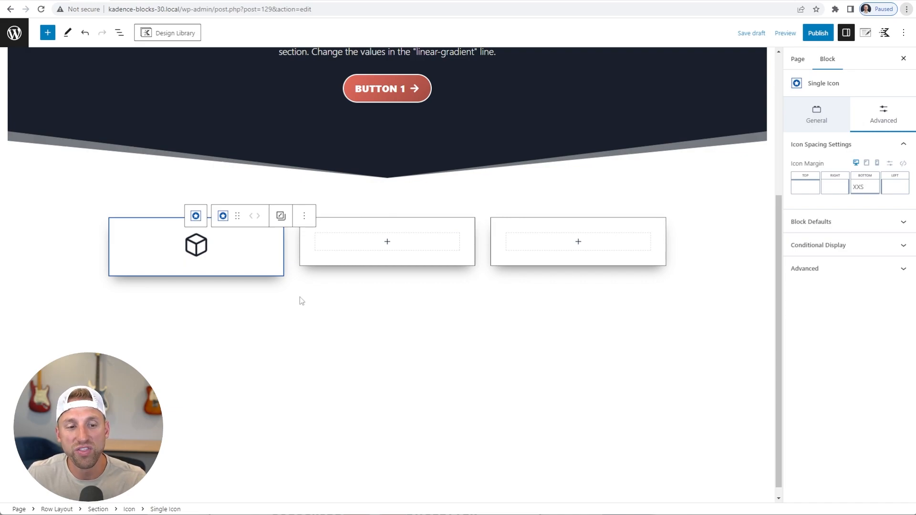
pyautogui.click(196, 245)
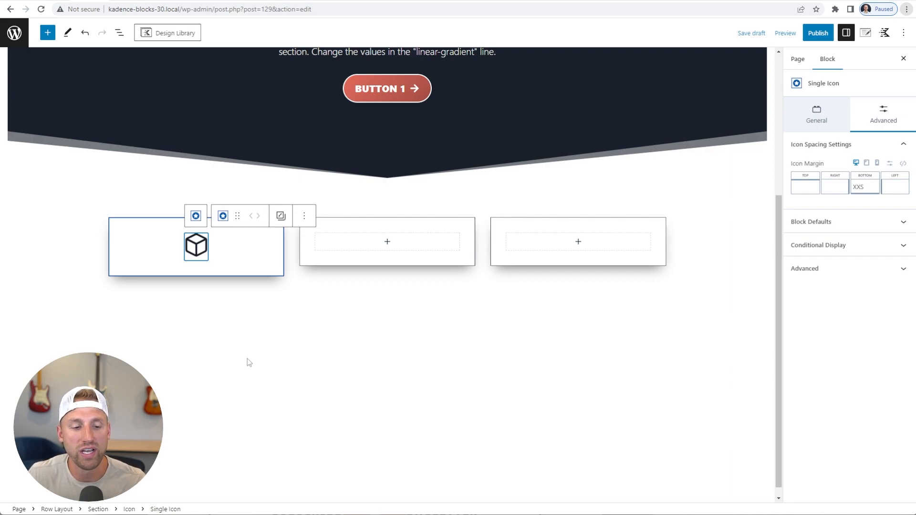
pyautogui.click(129, 510)
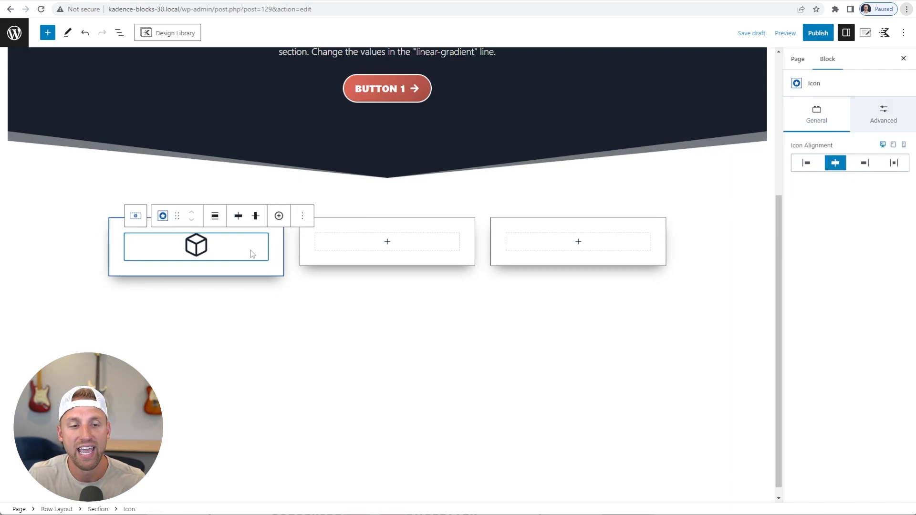
pyautogui.press('Return')
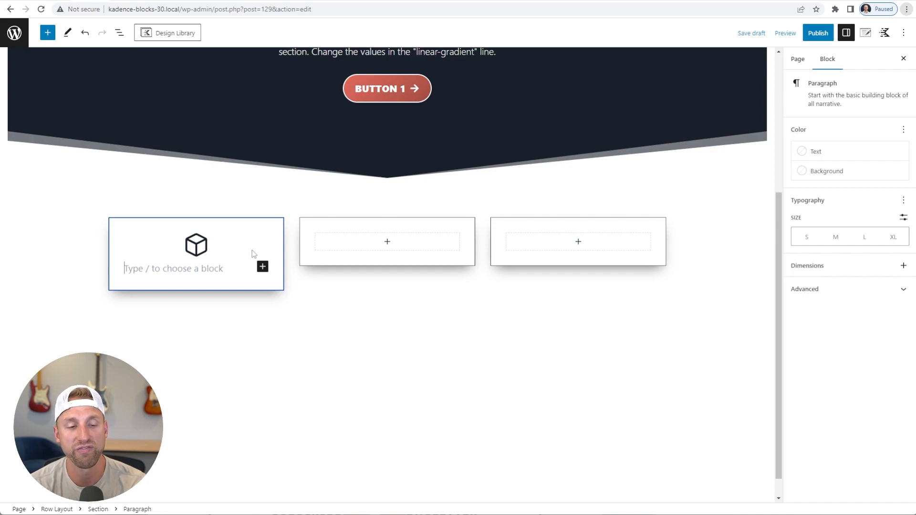
pyautogui.write('/advanced text')
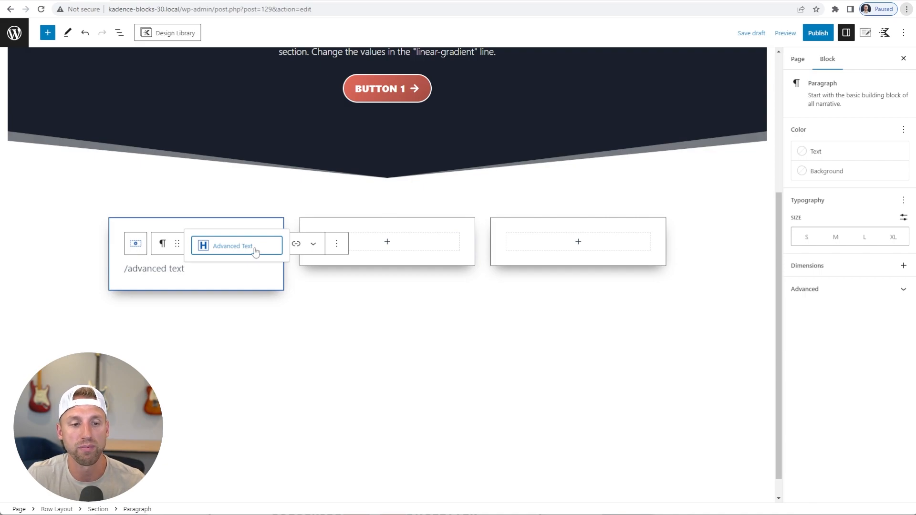
pyautogui.click(255, 251)
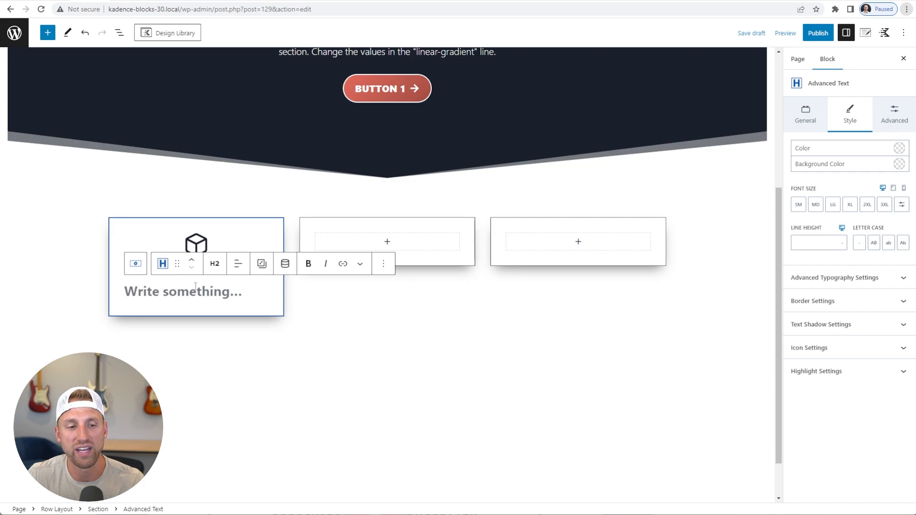
# Set the top margin of the new Advanced Text block to None
pyautogui.click(894, 116)
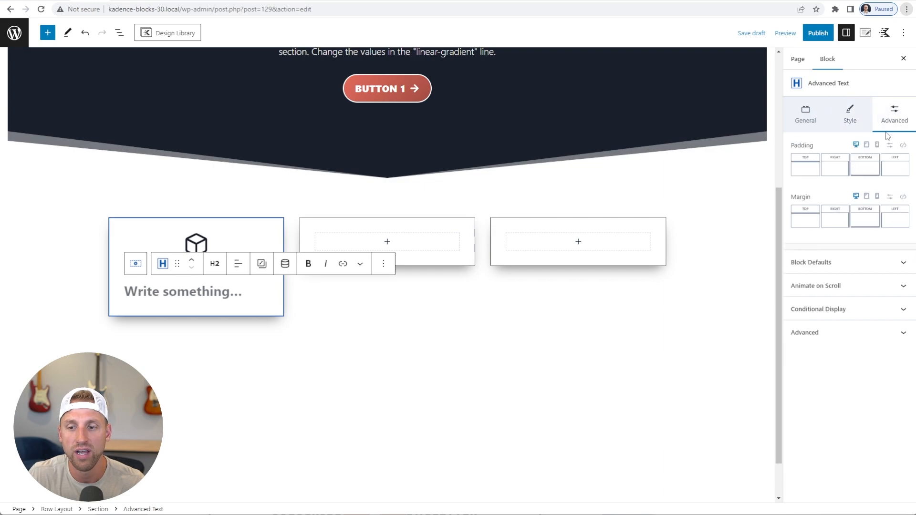
pyautogui.click(803, 227)
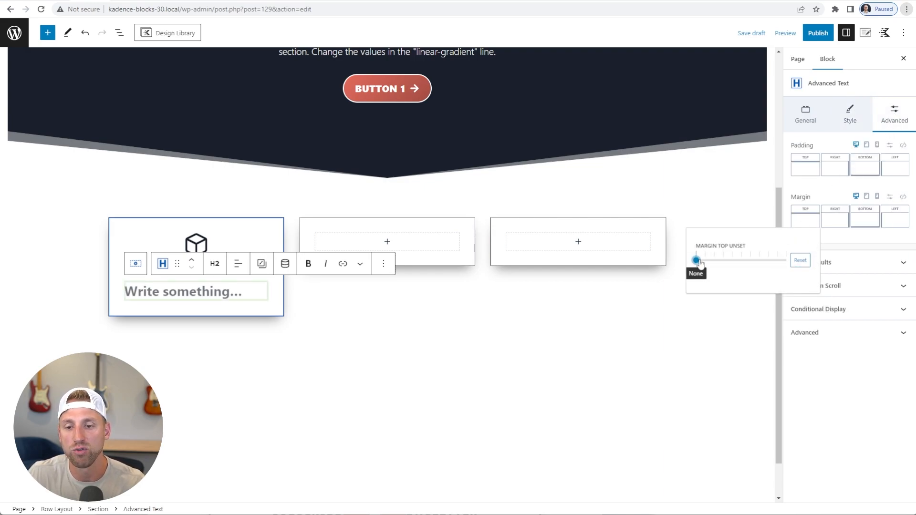
pyautogui.moveTo(700, 263)
pyautogui.mouseDown()
pyautogui.moveTo(712, 262)
pyautogui.moveTo(697, 262)
pyautogui.mouseUp()
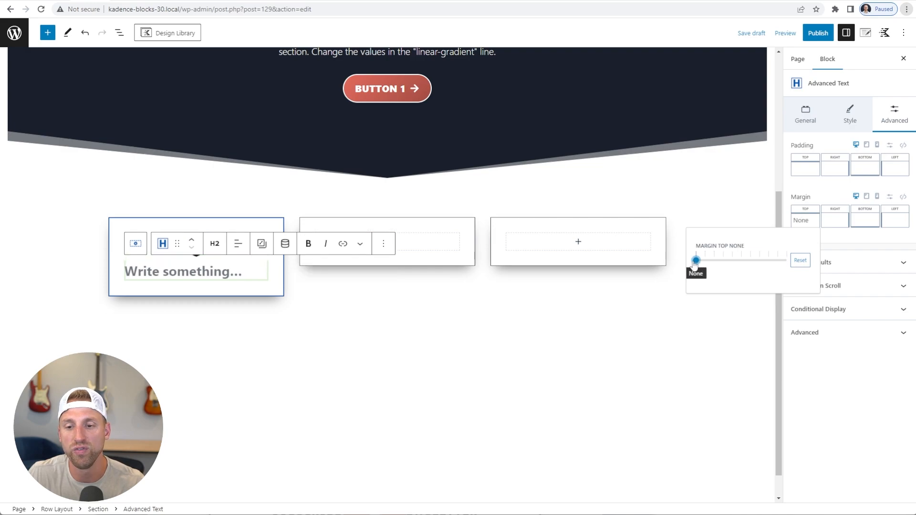
# Enter "300+ Block Designs" as the first box's heading and align the text to the center
pyautogui.click(209, 275)
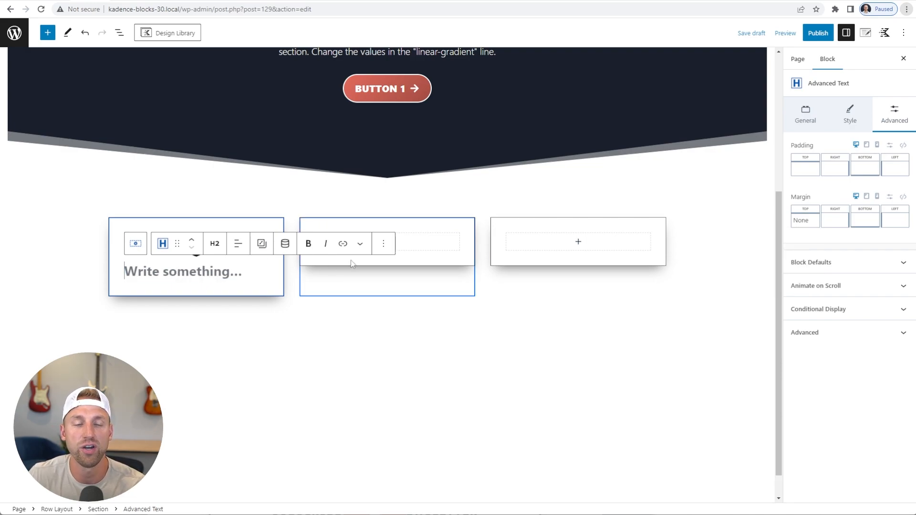
pyautogui.write('300+ Block Designs')
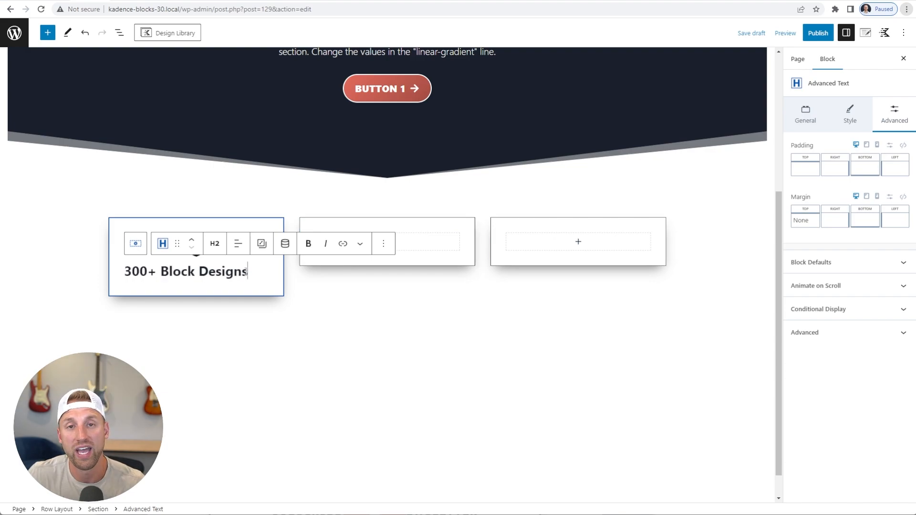
pyautogui.click(238, 246)
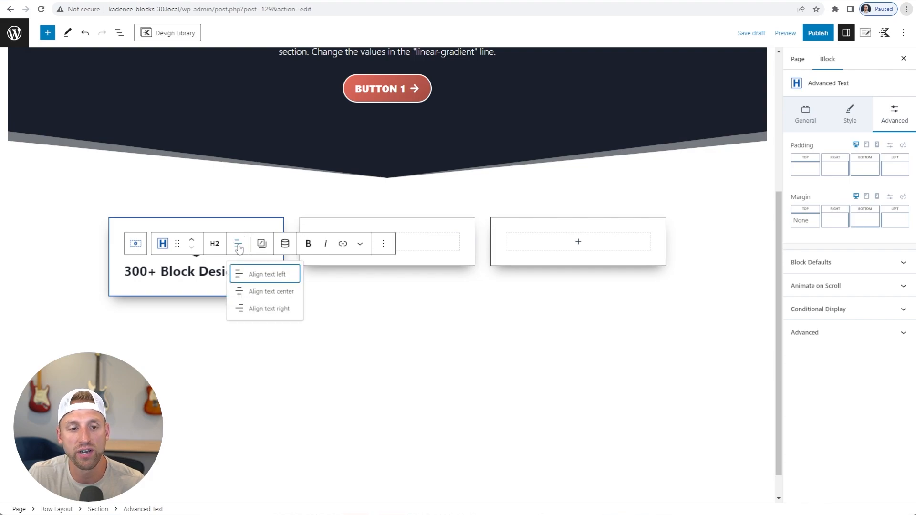
pyautogui.click(260, 296)
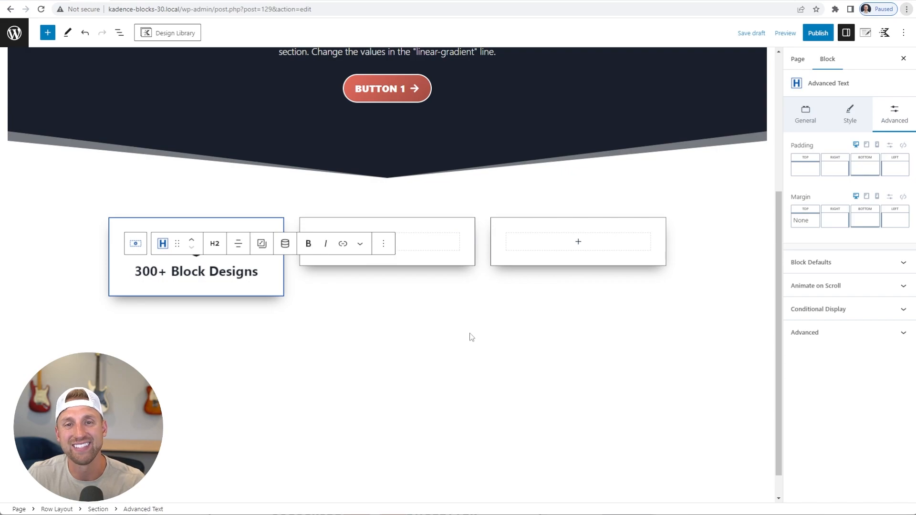
# Try the SM, MD, LG and XL font size presets on the "300+ Block Designs" heading and clear the size selection
pyautogui.click(849, 114)
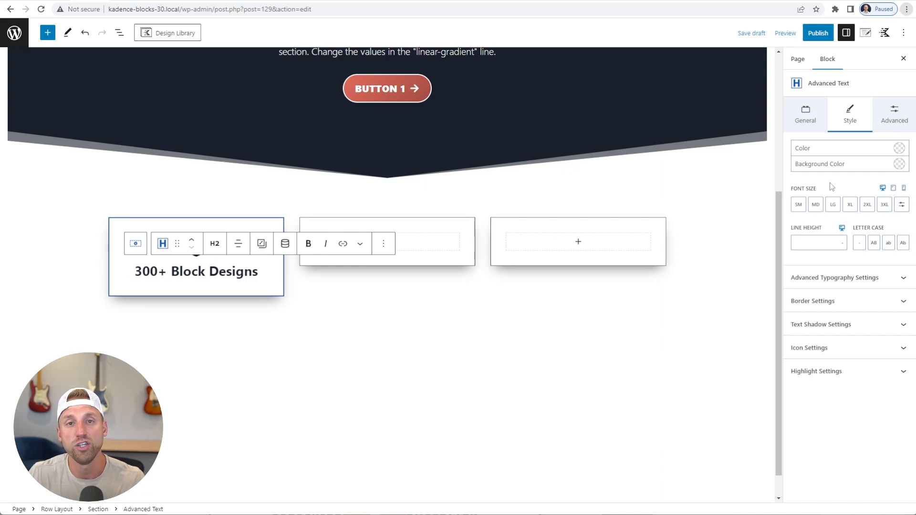
pyautogui.click(798, 205)
pyautogui.click(816, 204)
pyautogui.click(834, 205)
pyautogui.click(850, 205)
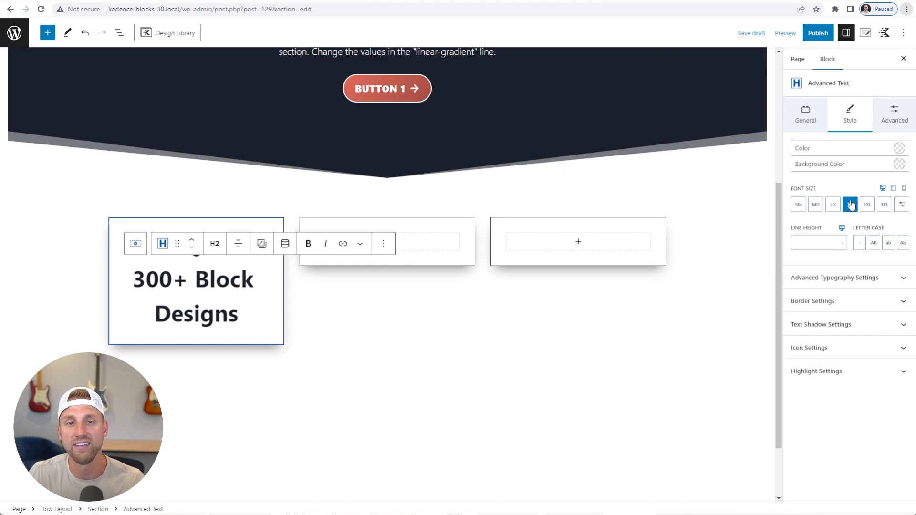
pyautogui.click(851, 205)
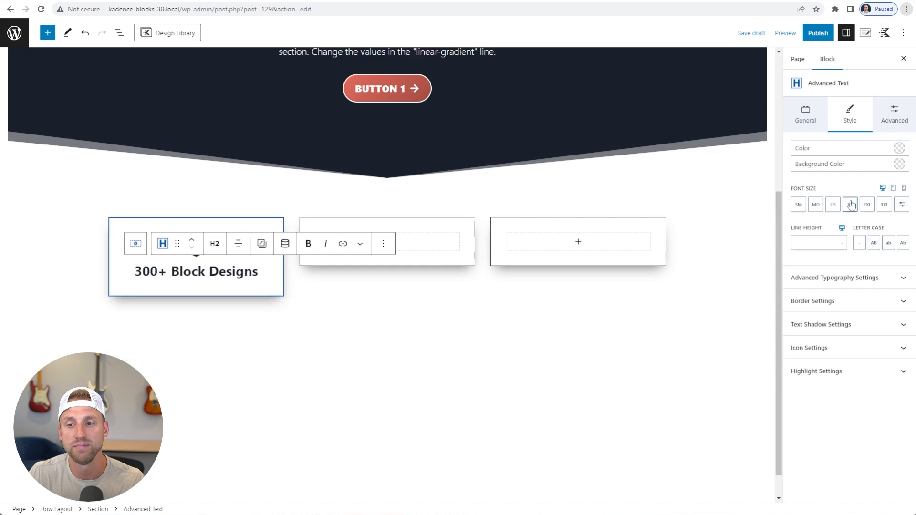
# Set the line height of the "300+ Block Designs" heading to 1.3 without a unit
pyautogui.click(811, 241)
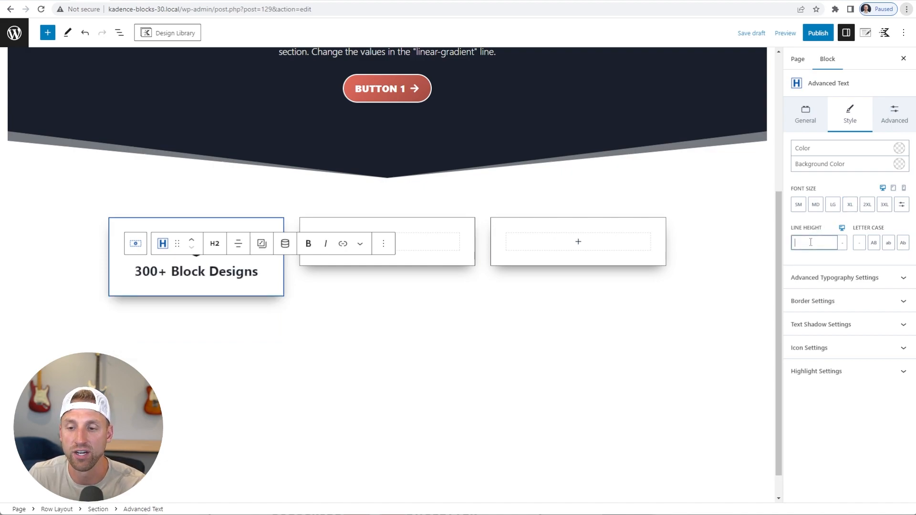
pyautogui.click(843, 244)
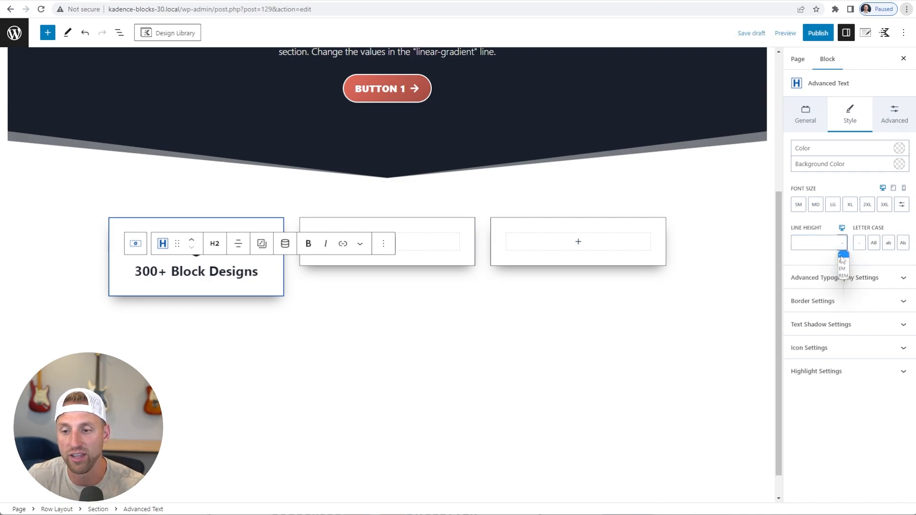
pyautogui.click(843, 255)
pyautogui.click(810, 244)
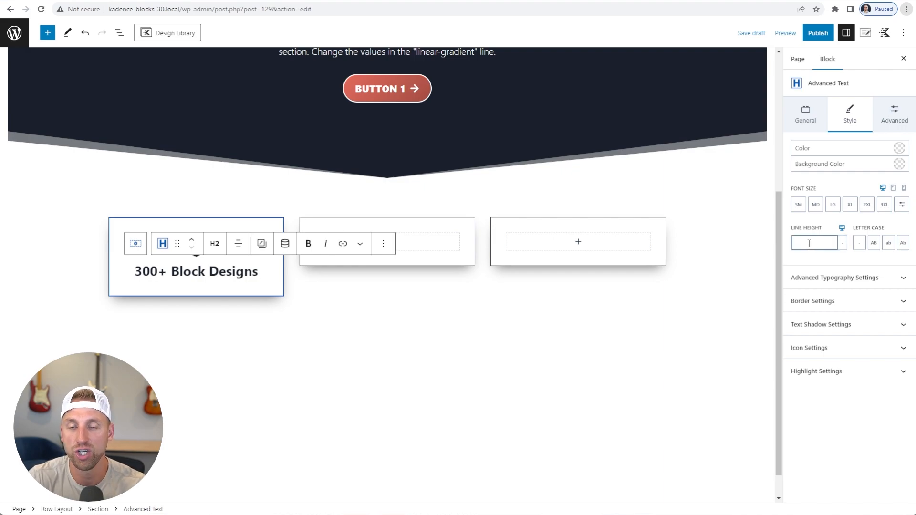
pyautogui.write('1.3')
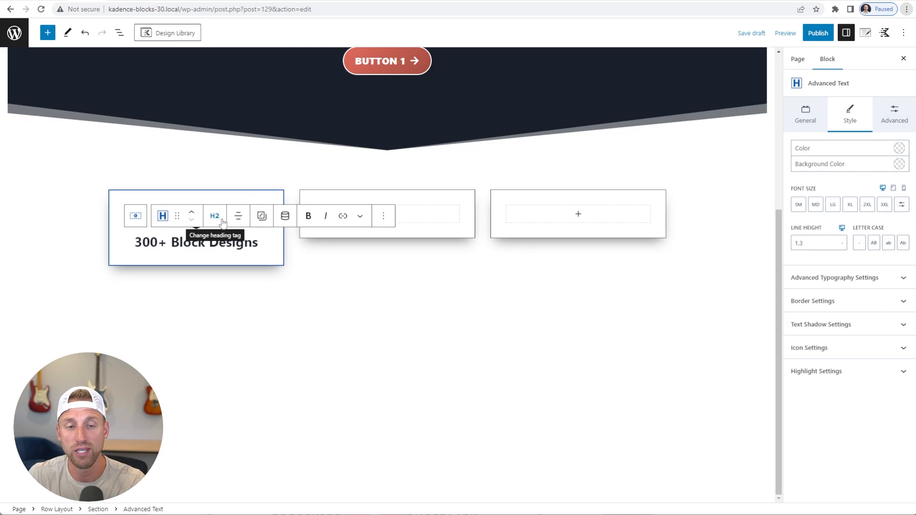
# Compare the heading levels of the hero headline and the first box's heading, and review the HTML tags available for the box heading
pyautogui.scroll(5, 236, 229)
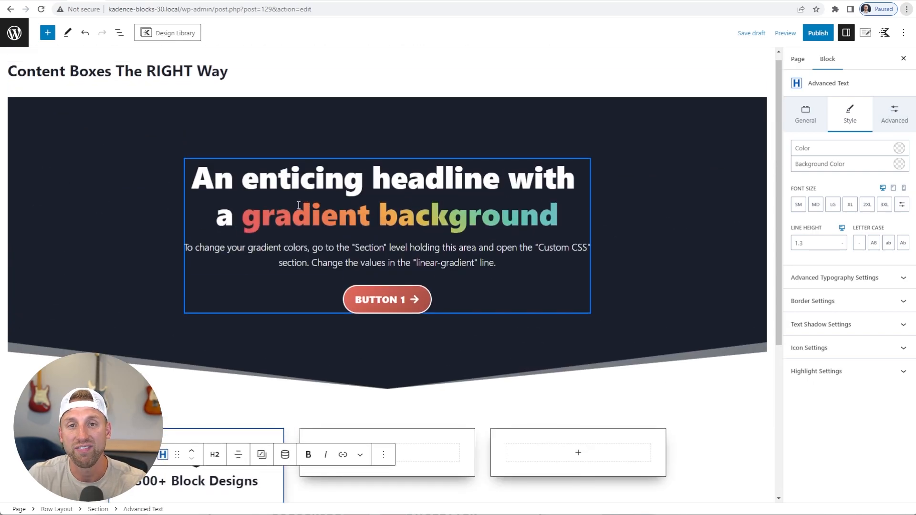
pyautogui.click(301, 176)
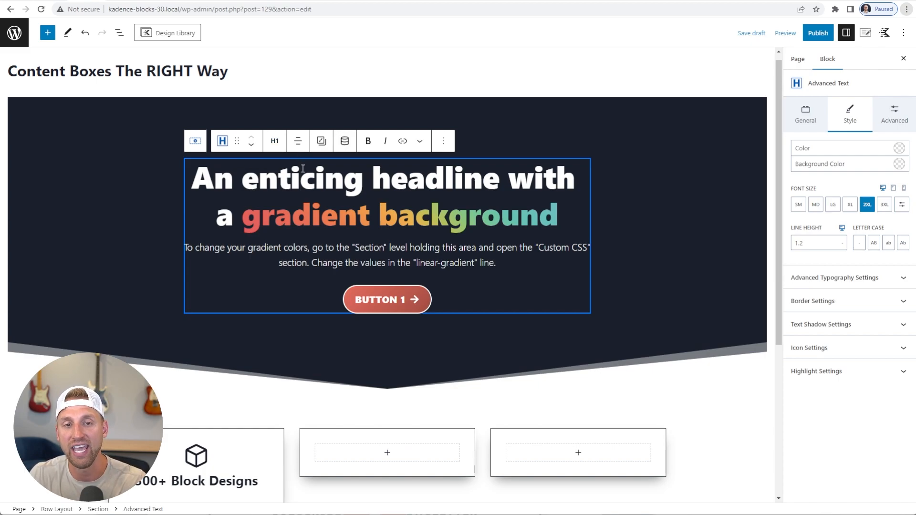
pyautogui.scroll(-4, 300, 168)
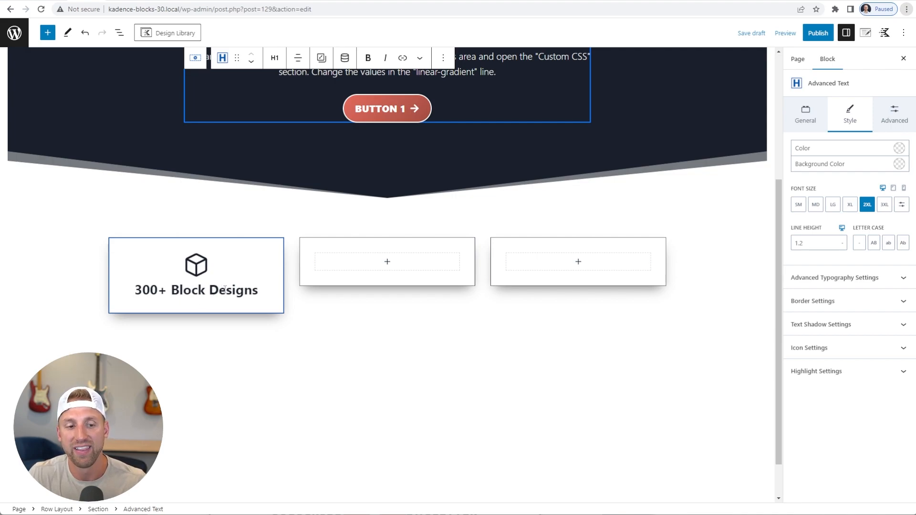
pyautogui.click(225, 289)
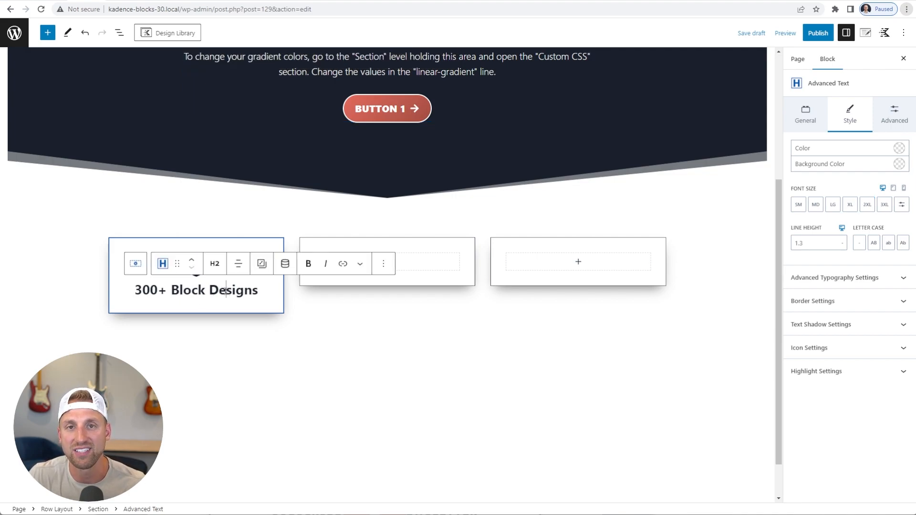
pyautogui.click(215, 266)
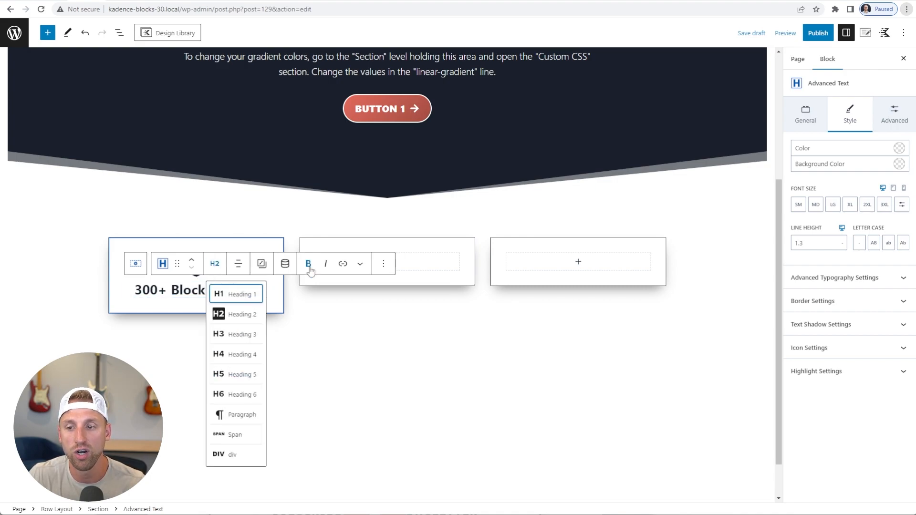
pyautogui.click(812, 123)
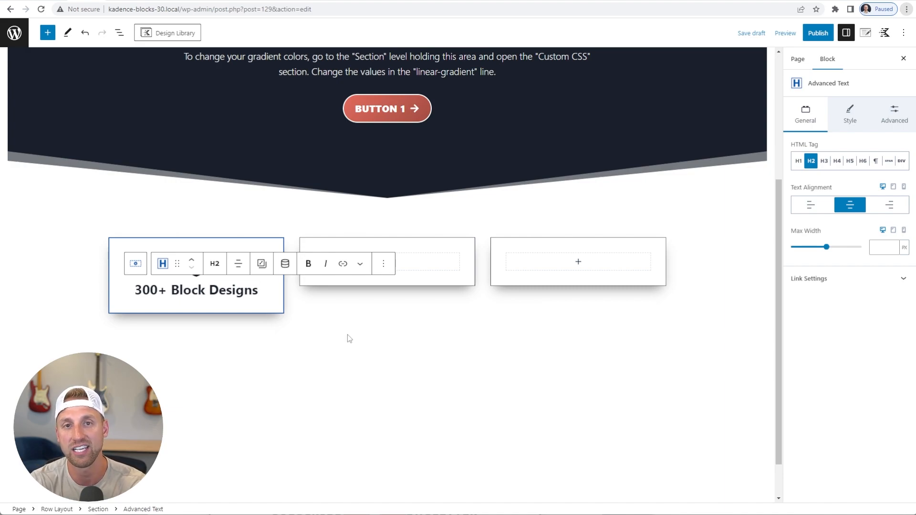
# Insert a second Advanced Text block below the "300+ Block Designs" heading and set its HTML tag to Paragraph
pyautogui.press('Return')
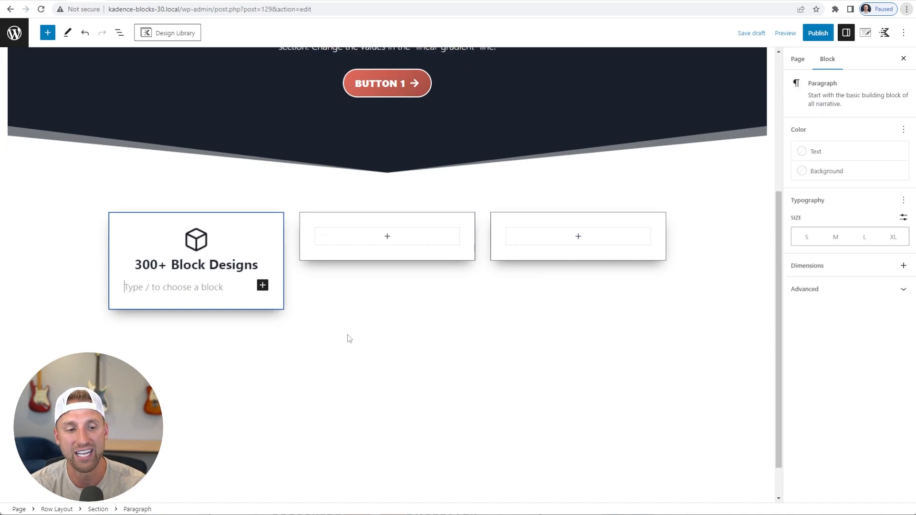
pyautogui.write('/adva')
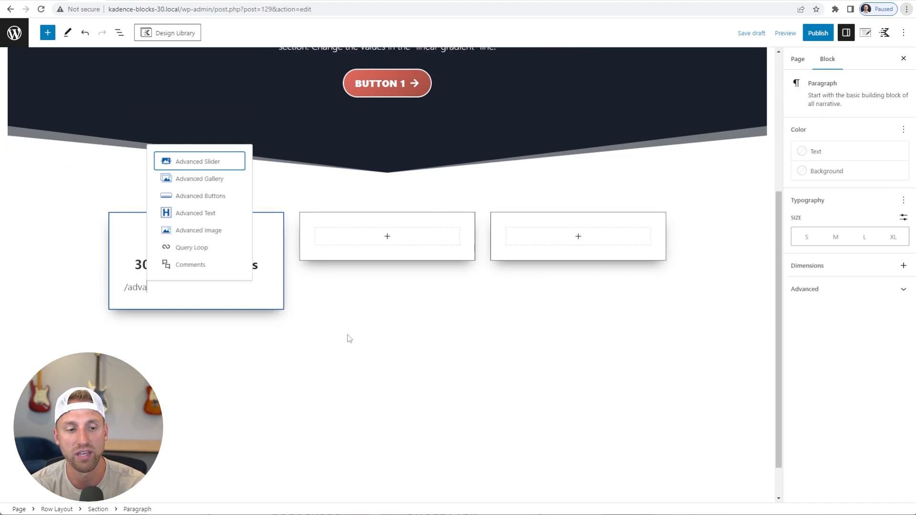
pyautogui.write('nced text')
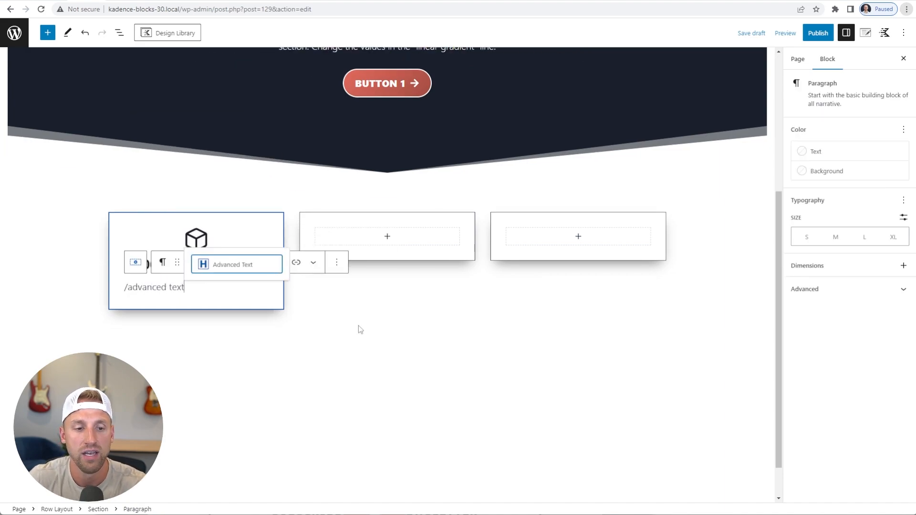
pyautogui.click(262, 269)
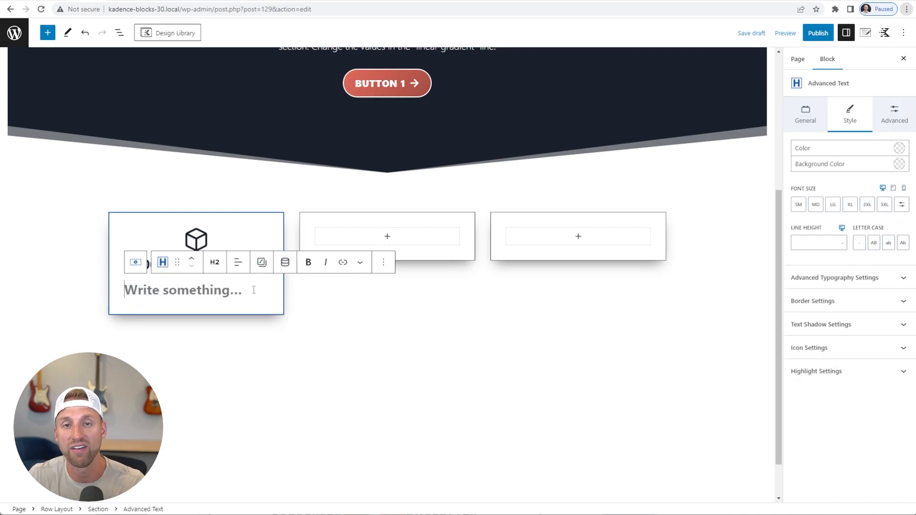
pyautogui.click(216, 266)
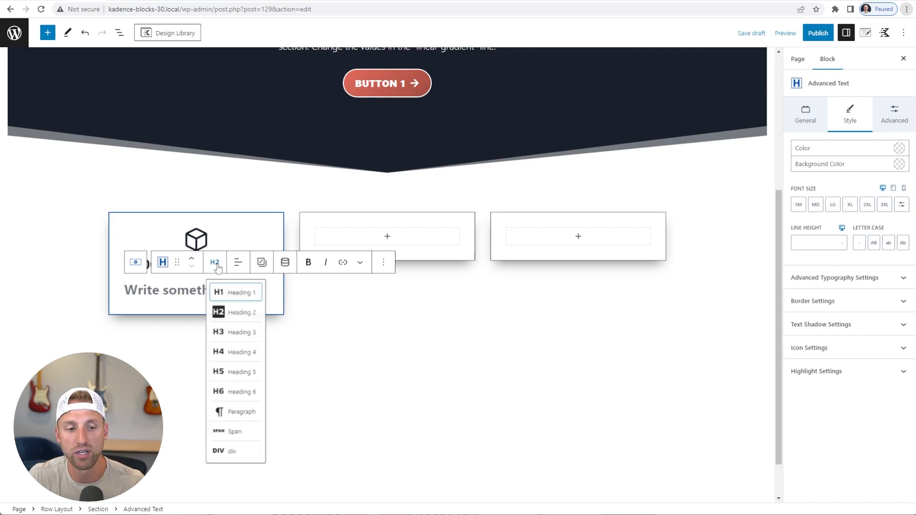
pyautogui.click(243, 417)
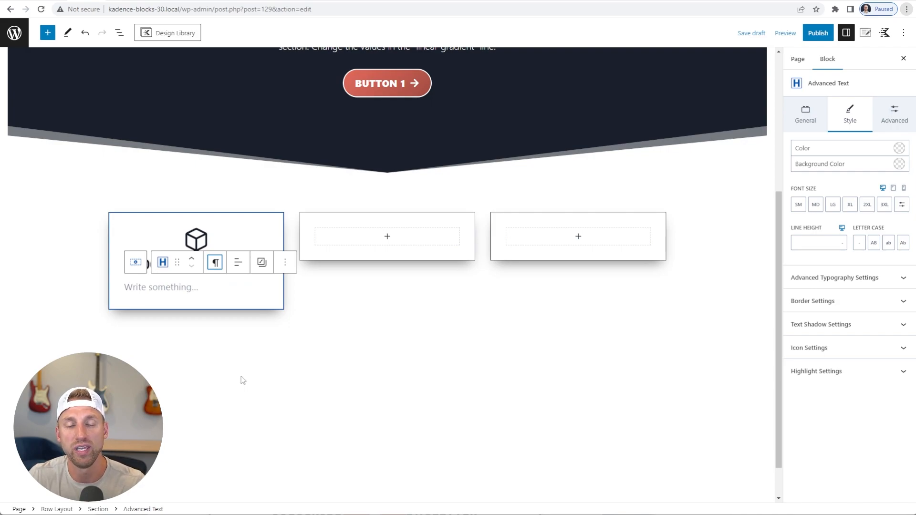
# Fill the first box's paragraph with the Start Blogging Blocks description, ending "Over 70 of our designs are 100% free.", and center its text
pyautogui.click(186, 288)
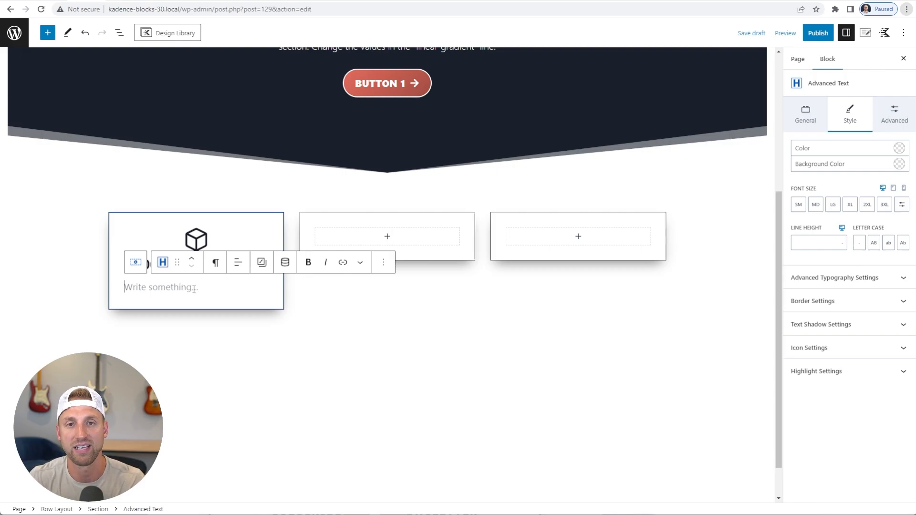
pyautogui.write('Start Blogging Blocks offers 300+ block designs (both free and pro) for building landing pages and affiliate blog posts quickly. Over 70 of our designs are 100% free.')
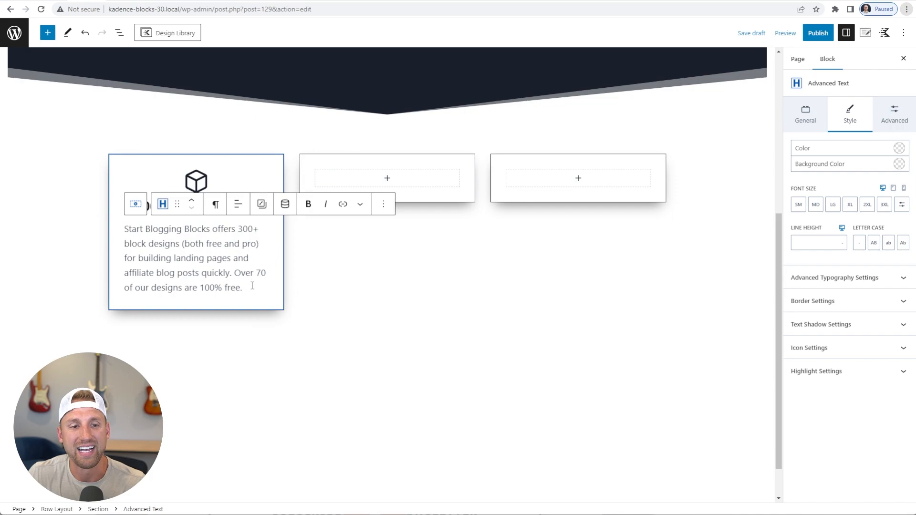
pyautogui.click(239, 210)
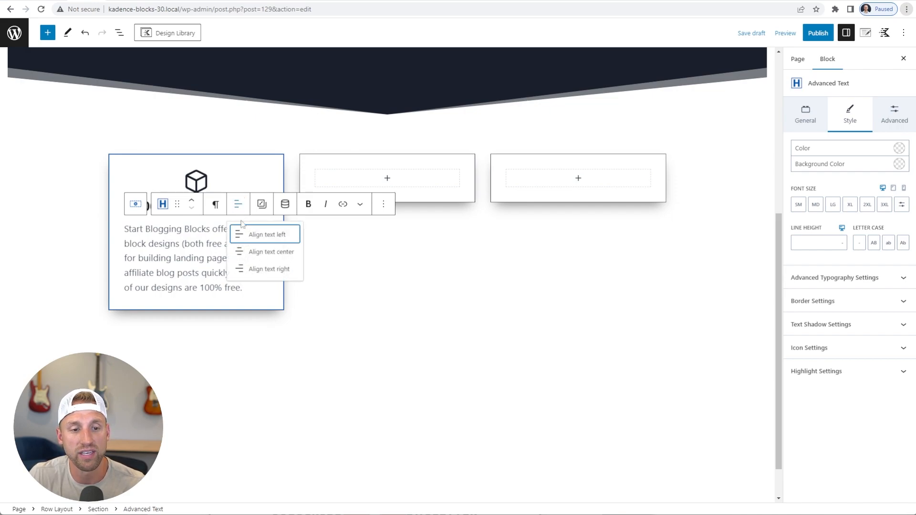
pyautogui.click(258, 253)
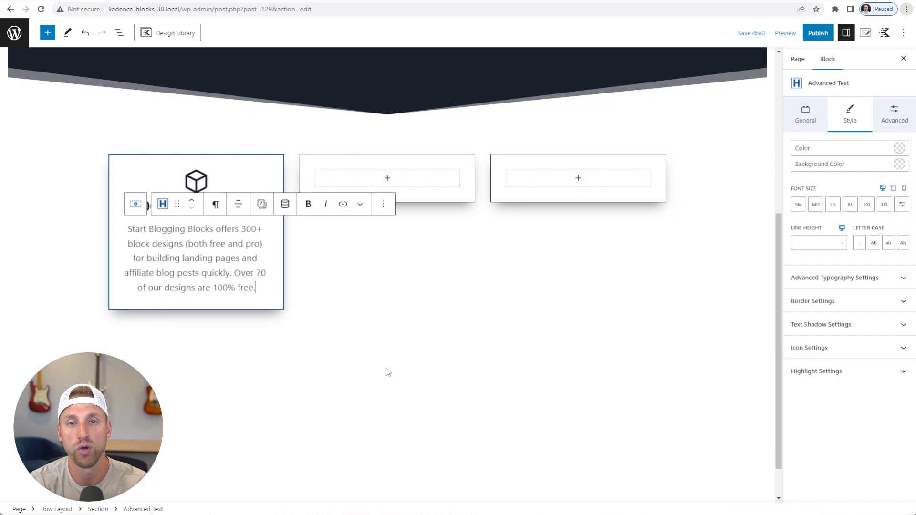
# Insert an Advanced Buttons block below the paragraph, label its button "Learn More" and set the button width to Full
pyautogui.press('Return')
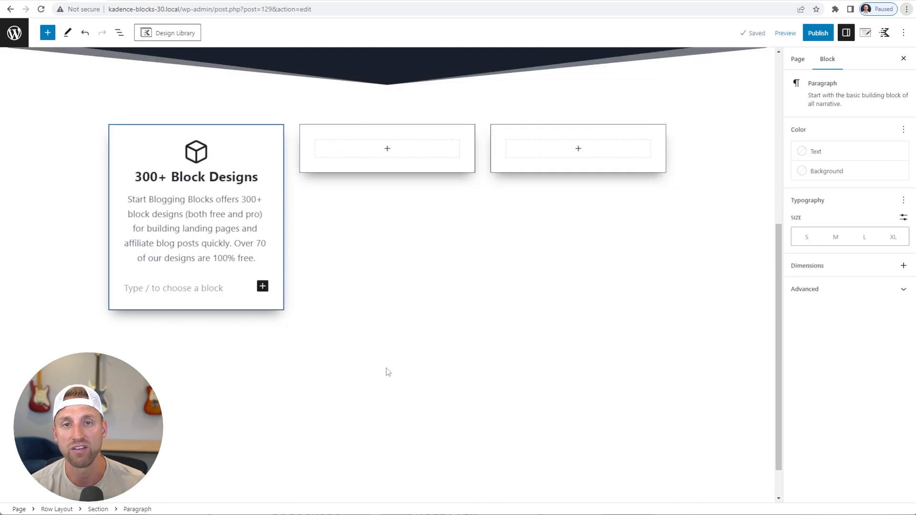
pyautogui.write('/advanced buttons')
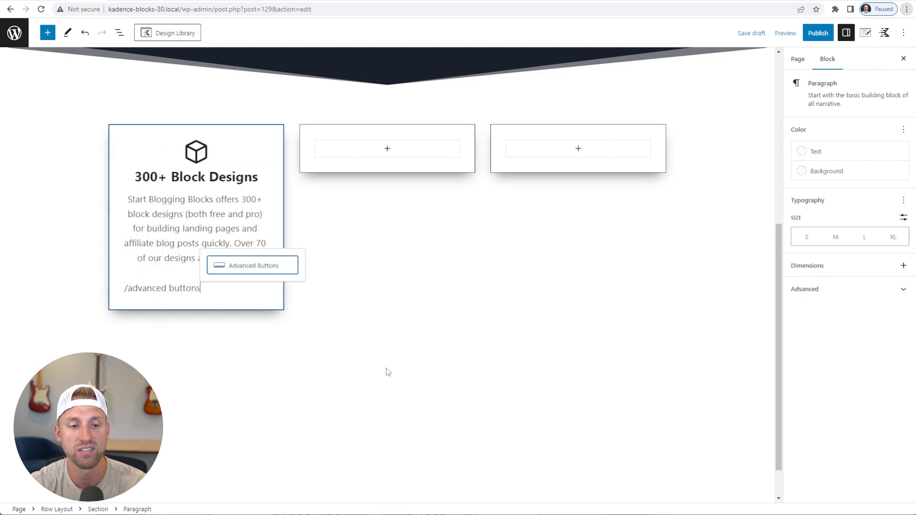
pyautogui.press('Return')
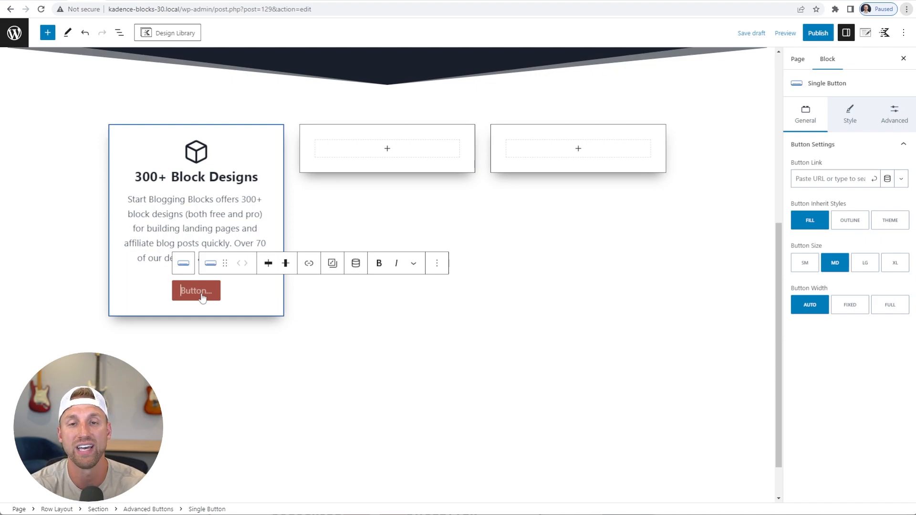
pyautogui.write('Learn More')
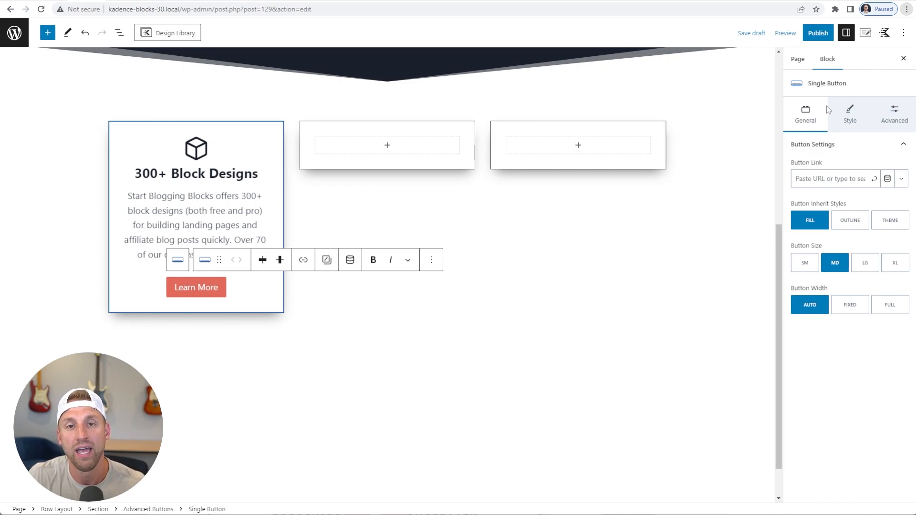
pyautogui.click(894, 309)
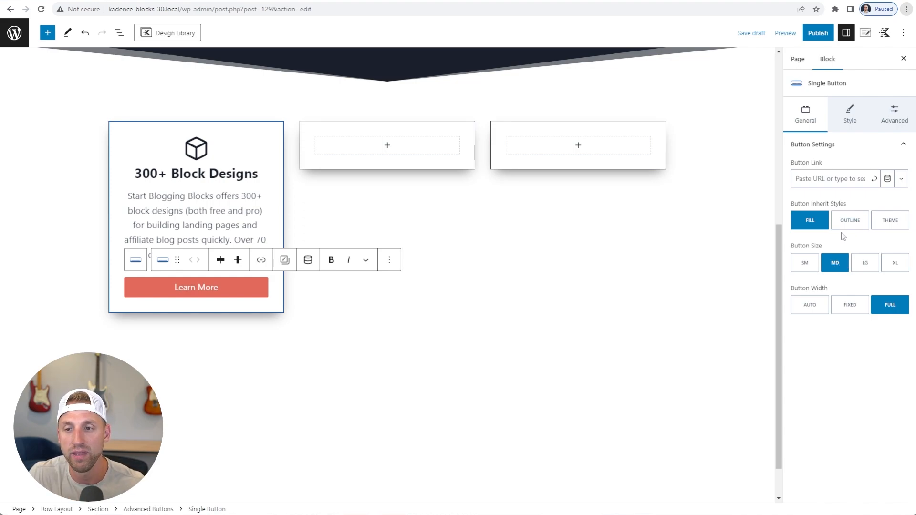
# Look over the button's normal and hover styles, try the gradient background type and switch back to Classic
pyautogui.click(850, 116)
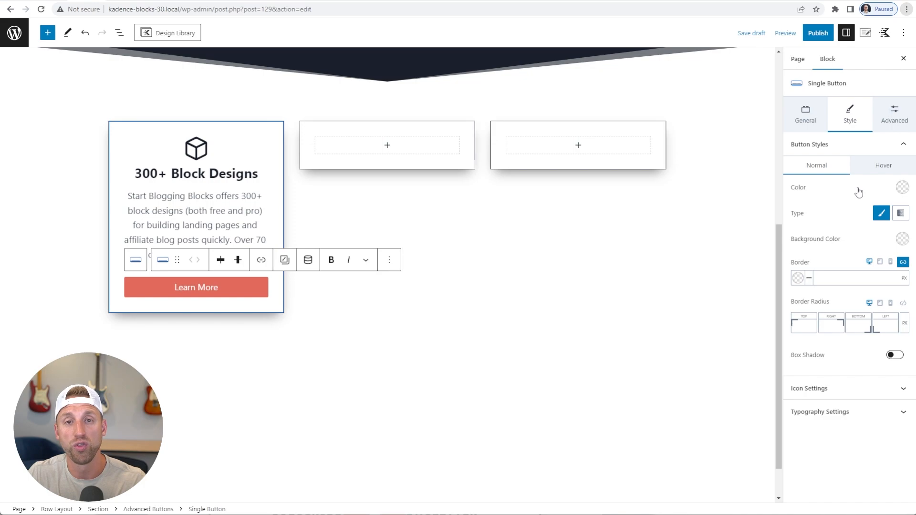
pyautogui.click(879, 169)
pyautogui.click(817, 171)
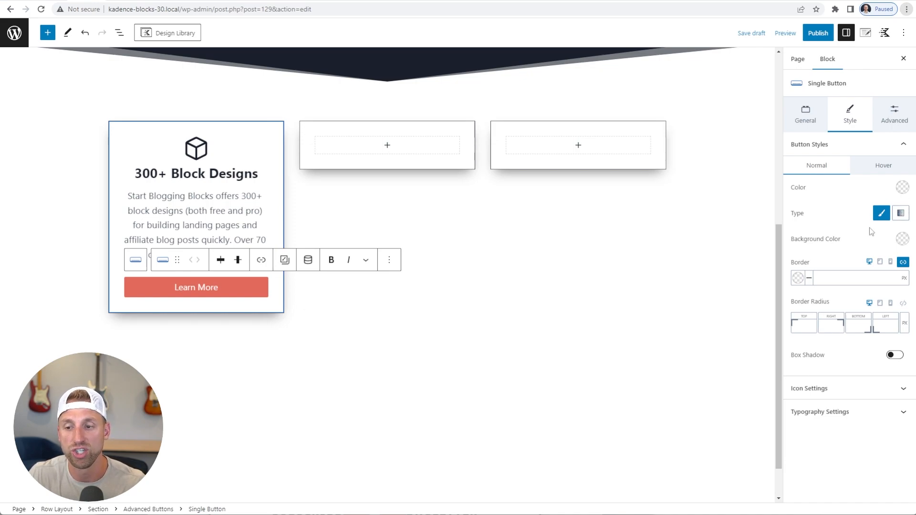
pyautogui.click(901, 214)
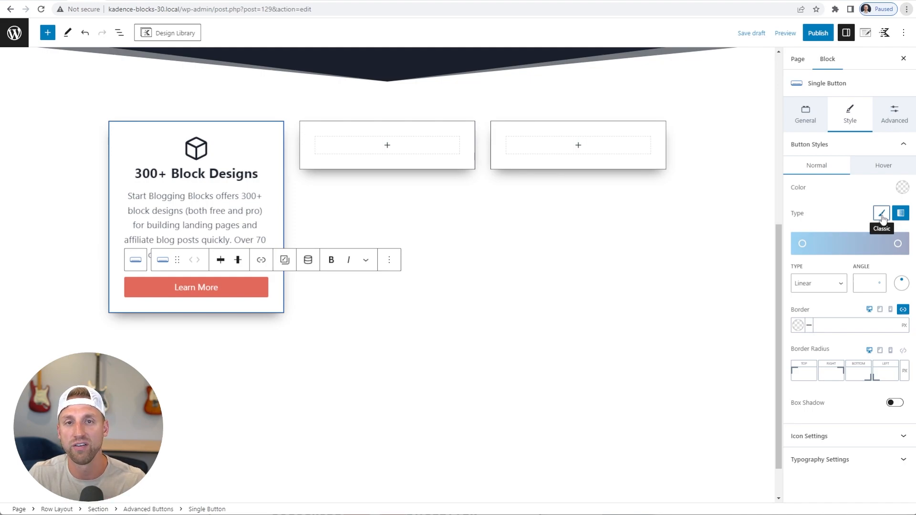
pyautogui.click(882, 215)
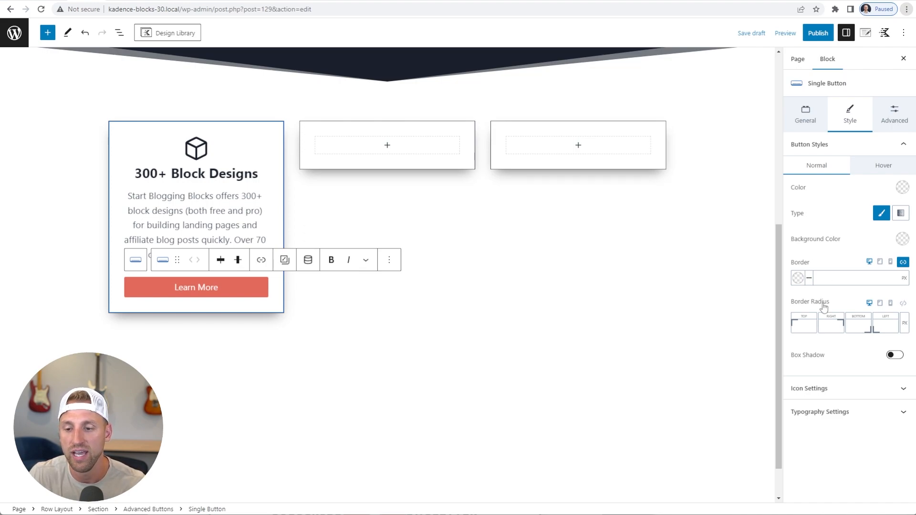
# Try the Bold font weight on the "Learn More" button in its typography settings and return it to Inherit
pyautogui.click(841, 414)
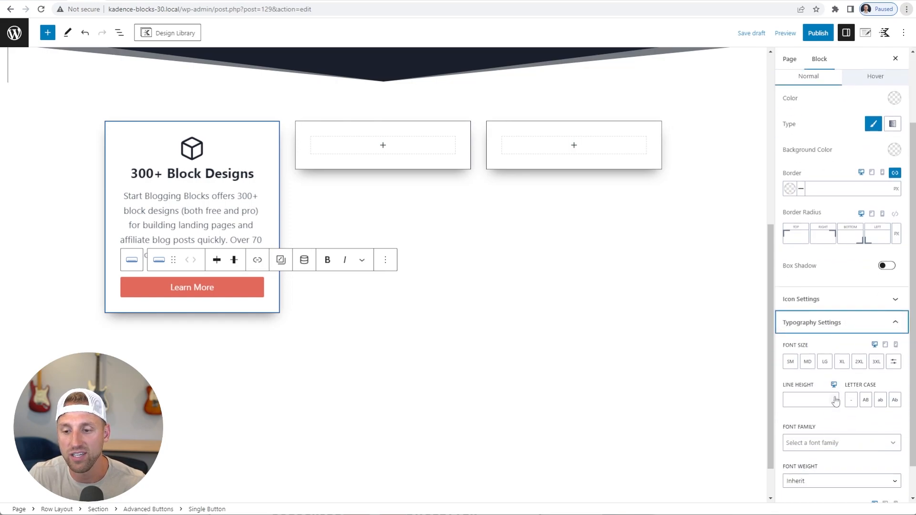
pyautogui.scroll(-1, 830, 382)
pyautogui.click(833, 444)
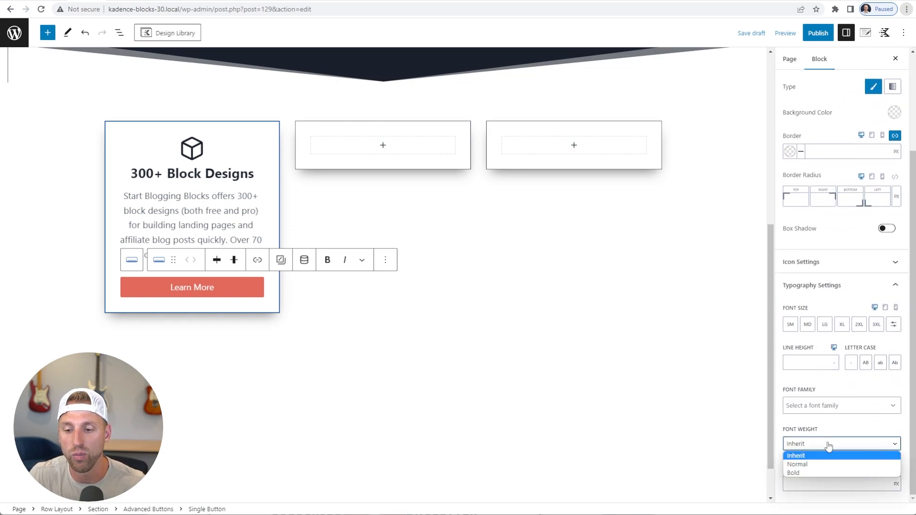
pyautogui.click(812, 474)
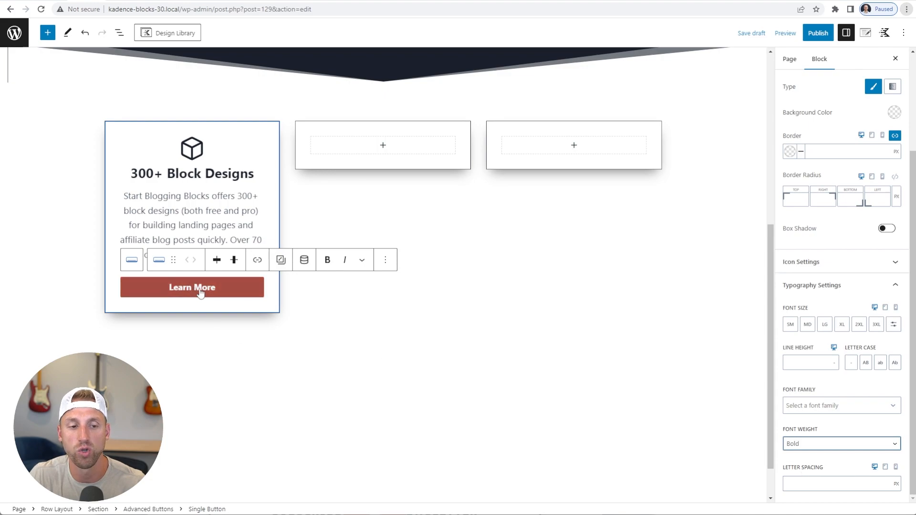
pyautogui.click(826, 445)
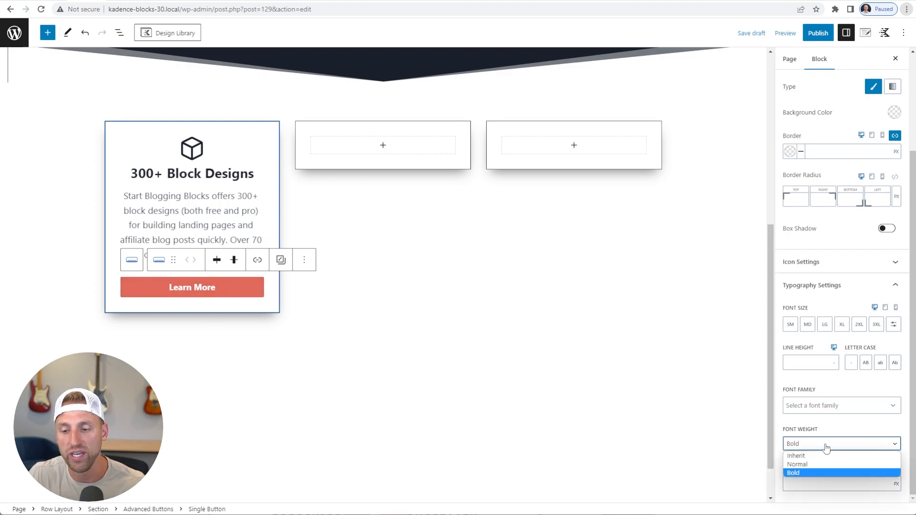
pyautogui.click(813, 457)
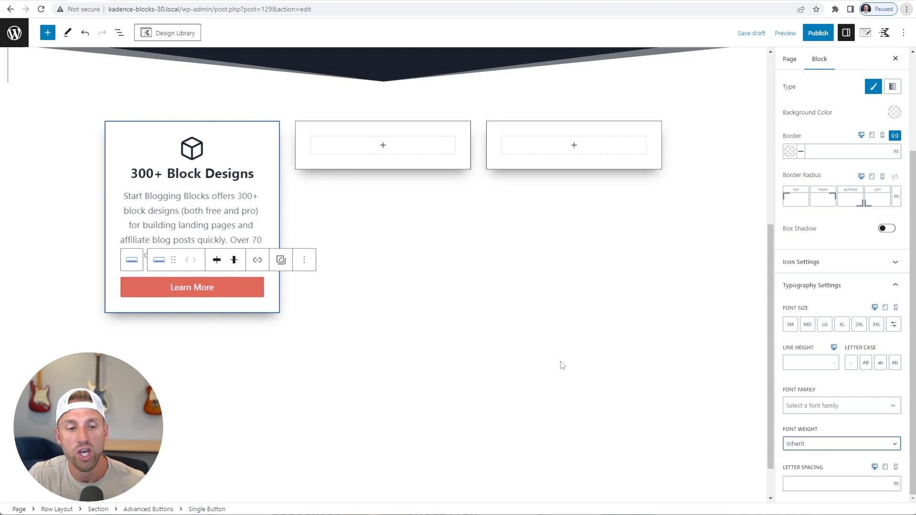
# Try inline bold formatting on the selected "Learn More" button text and remove it
pyautogui.click(201, 292)
pyautogui.hotkey('ctrl', 'a')
pyautogui.click(326, 264)
pyautogui.click(326, 263)
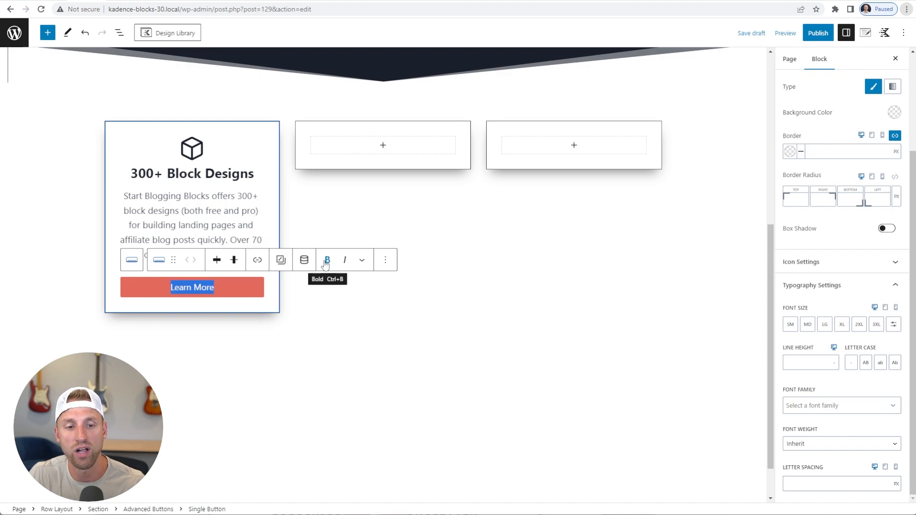
# Set the "Learn More" button's font weight to Bold and collapse its typography settings
pyautogui.click(830, 448)
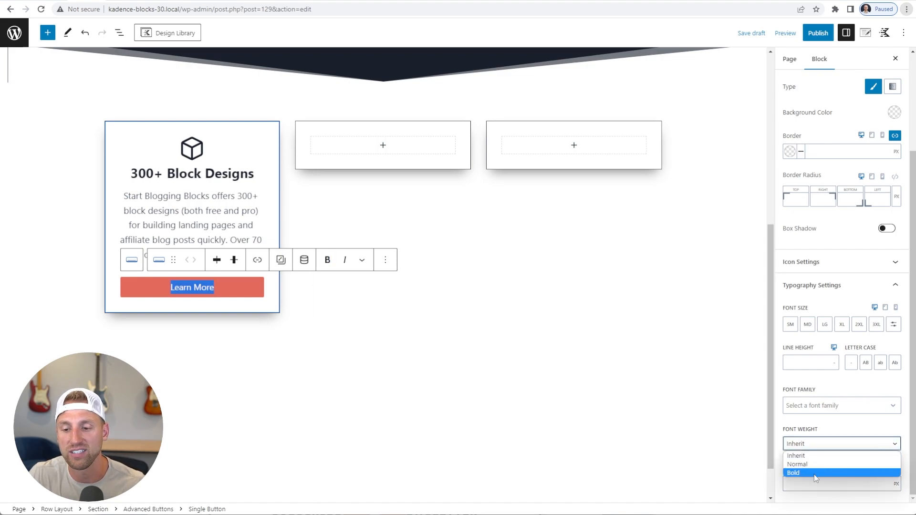
pyautogui.click(815, 474)
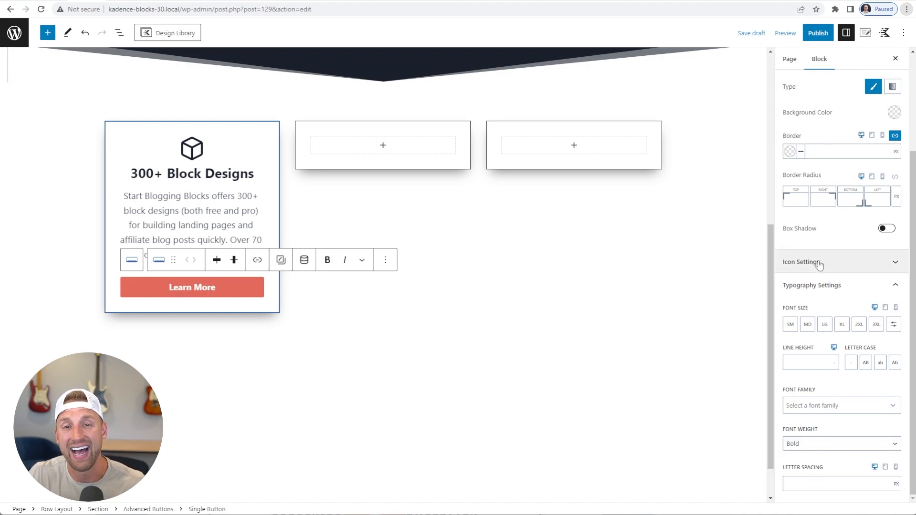
pyautogui.click(827, 286)
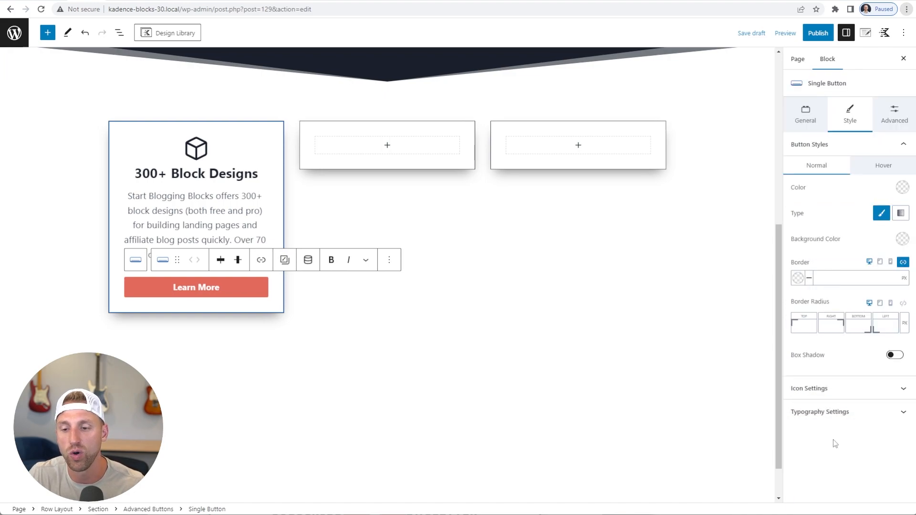
# Search the icons for "arrow", try a solid right arrow on the "Learn More" button and clear the icon
pyautogui.click(787, 390)
pyautogui.scroll(-1, 845, 394)
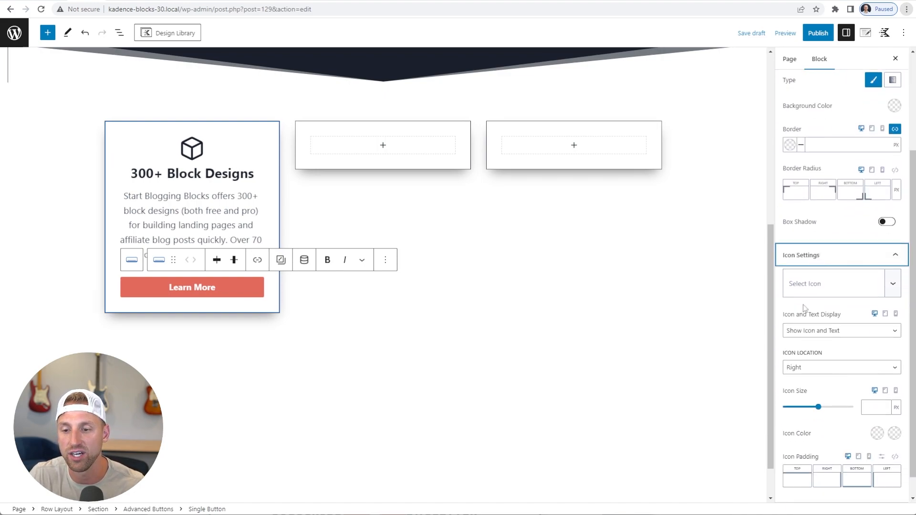
pyautogui.click(819, 293)
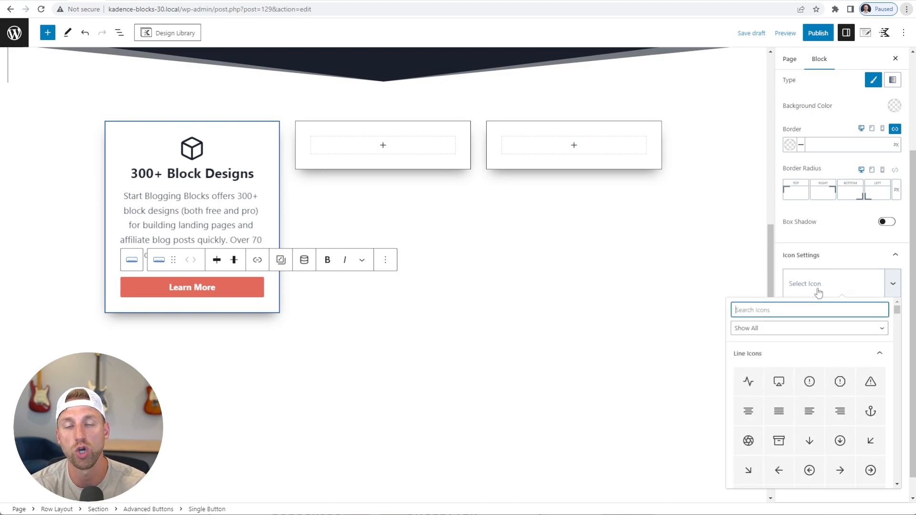
pyautogui.write('arrow')
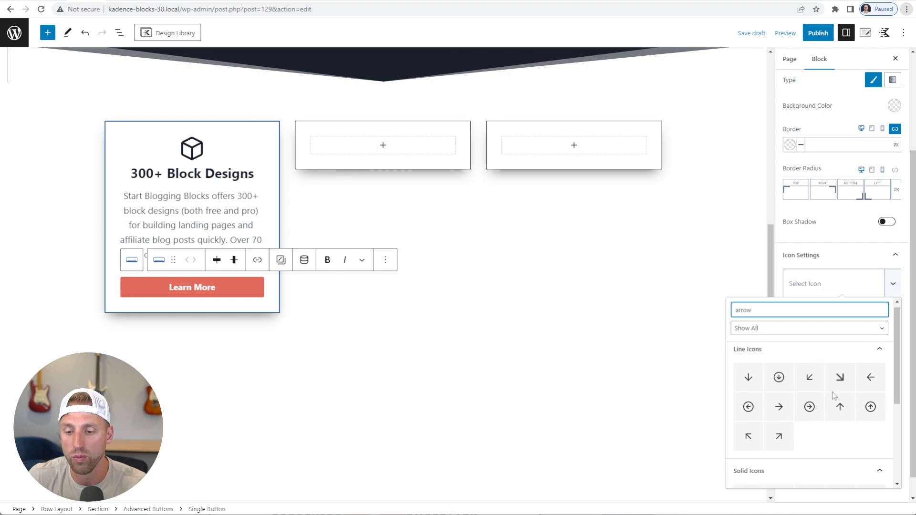
pyautogui.scroll(-3, 832, 392)
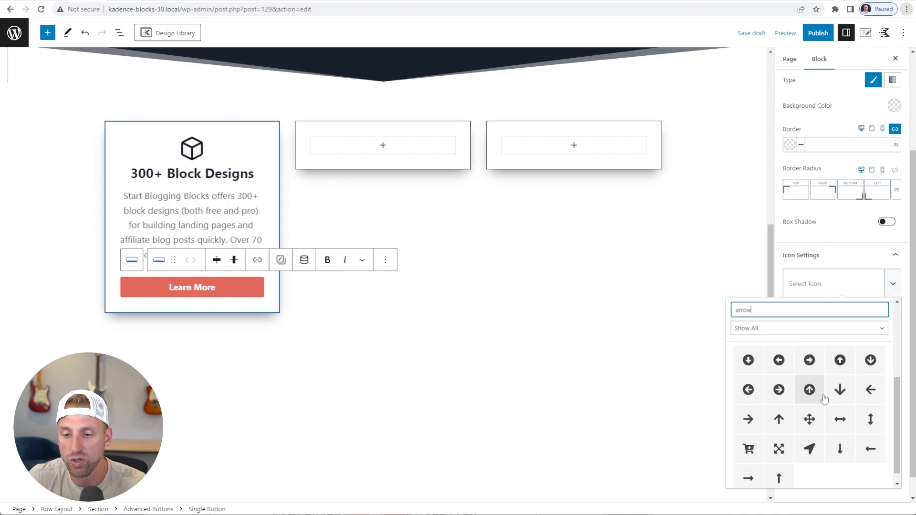
pyautogui.click(749, 419)
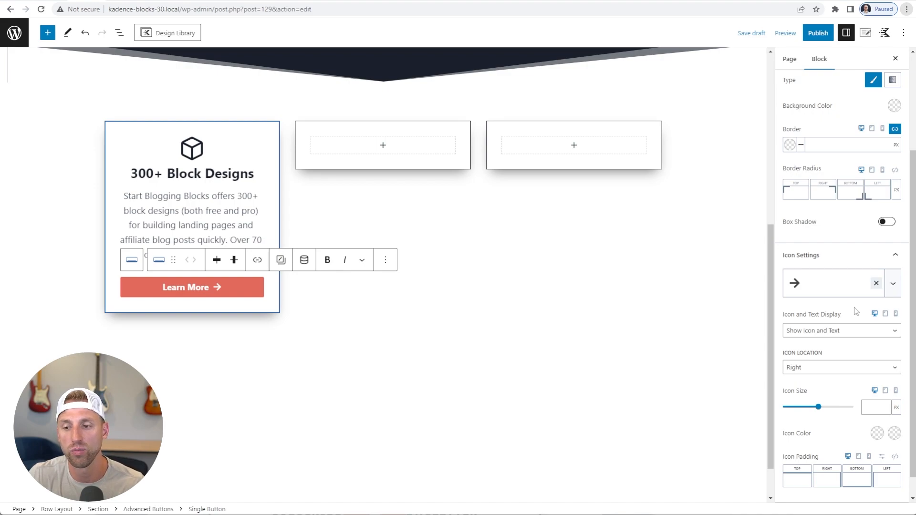
pyautogui.click(876, 283)
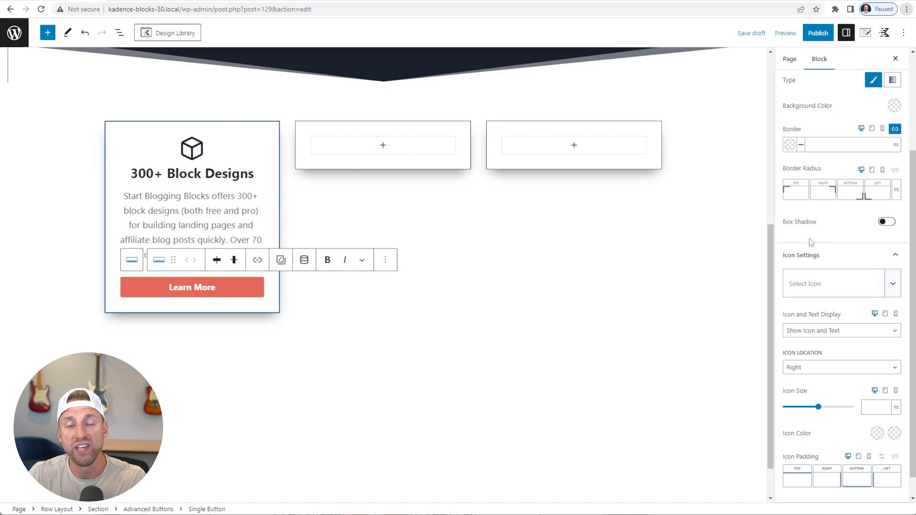
pyautogui.scroll(3, 810, 239)
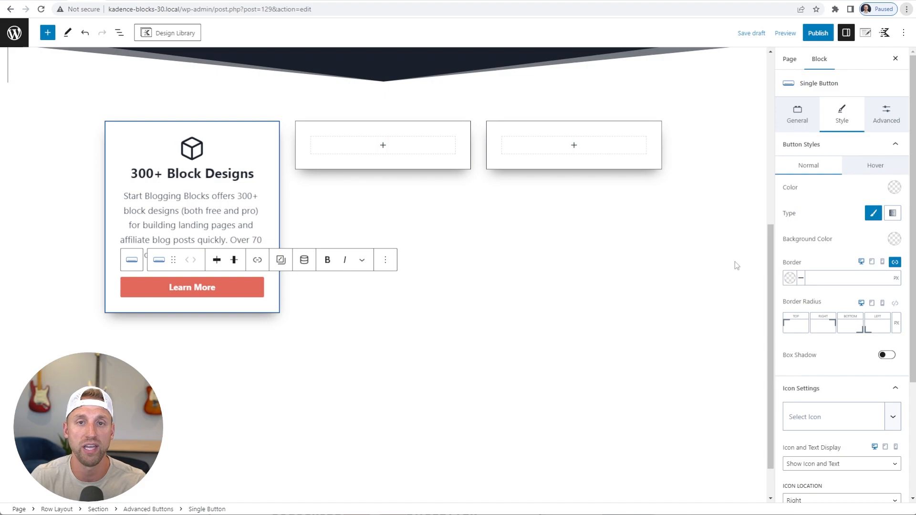
# Review the "Learn More" button's general and link settings, including the available Link Target options
pyautogui.click(235, 288)
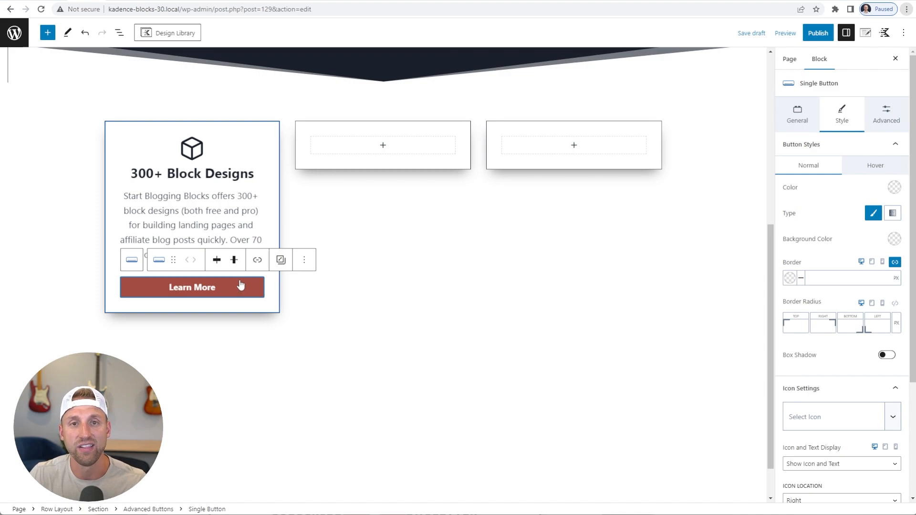
pyautogui.click(797, 118)
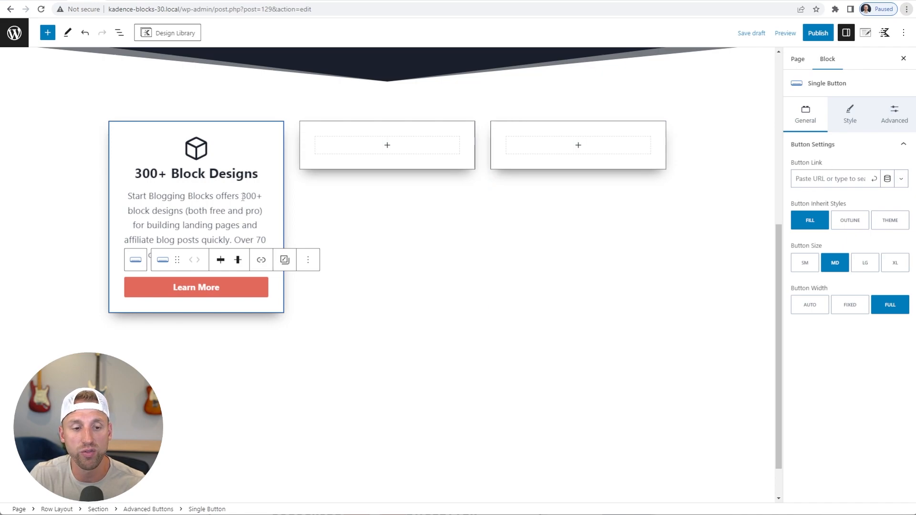
pyautogui.click(261, 262)
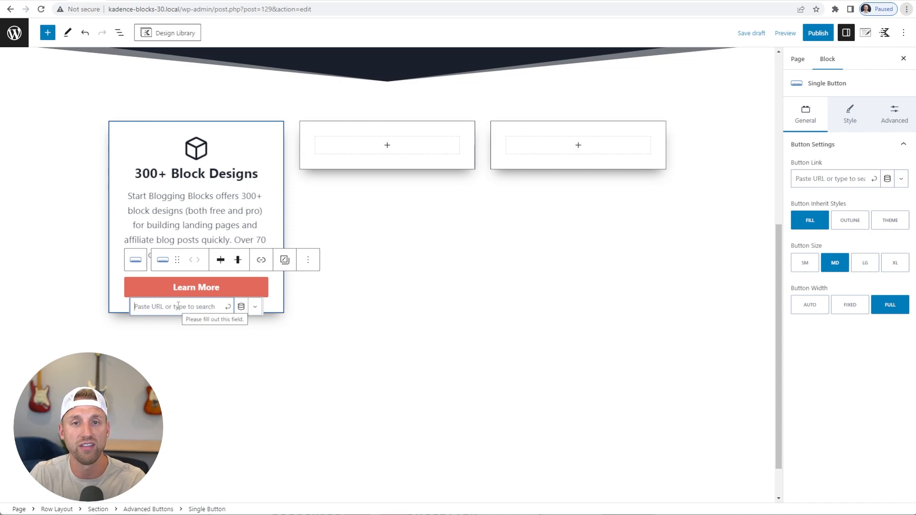
pyautogui.click(256, 308)
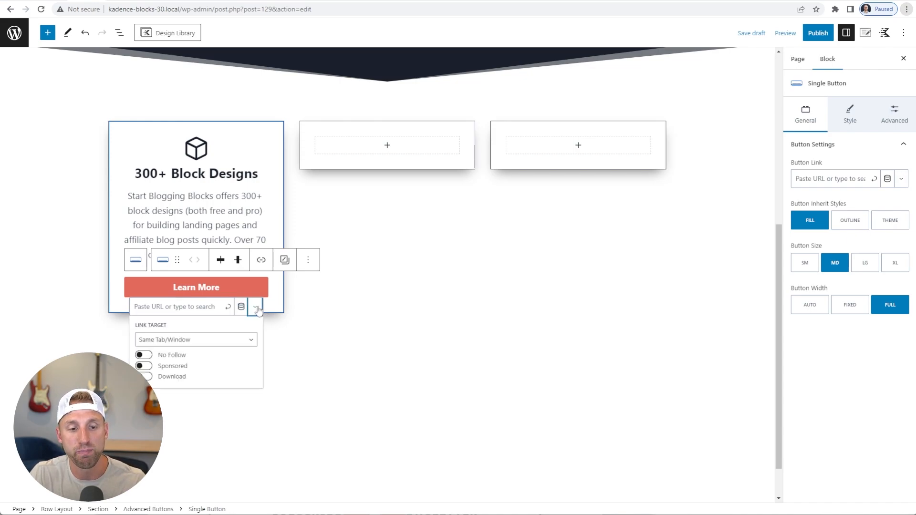
pyautogui.click(216, 341)
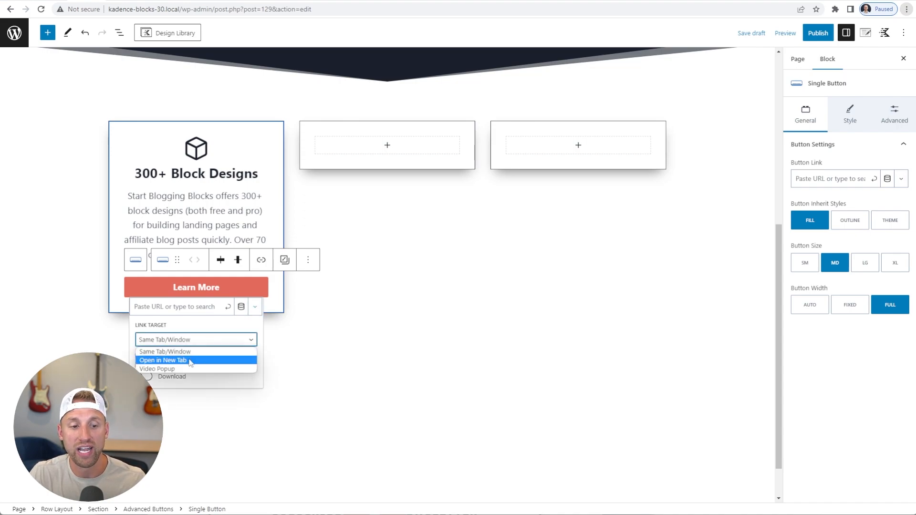
pyautogui.click(219, 336)
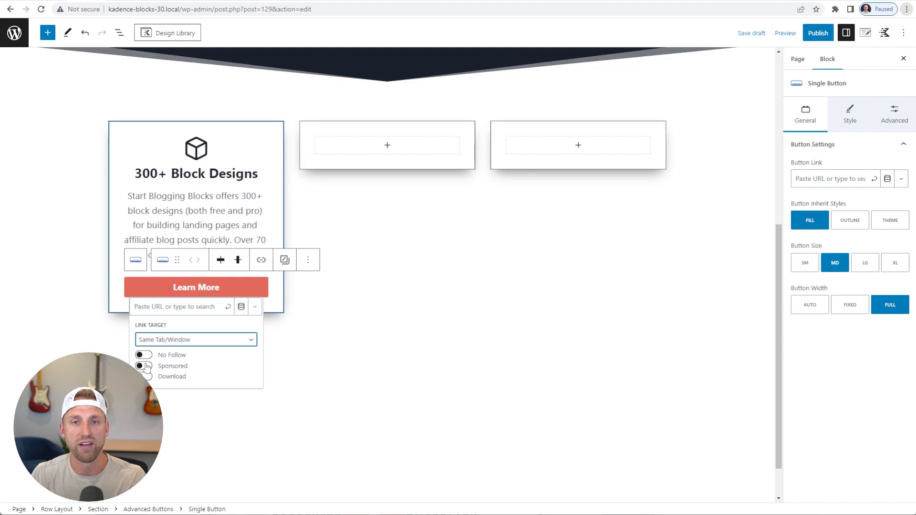
# Show the block list view and expand the second Row Layout and its first Section
pyautogui.click(323, 334)
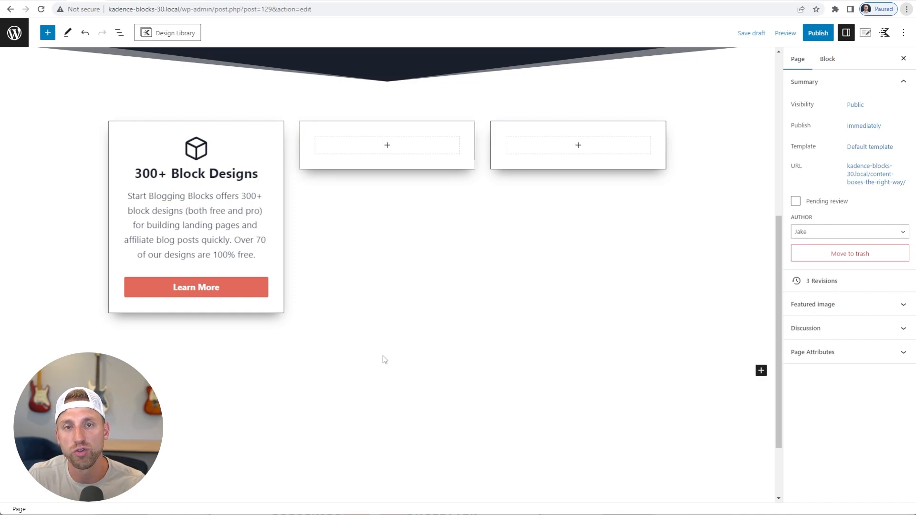
pyautogui.click(119, 34)
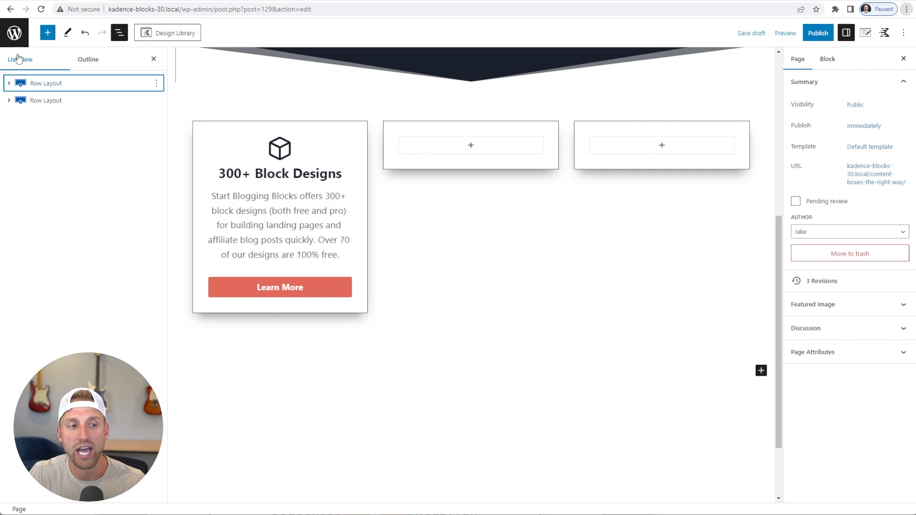
pyautogui.click(9, 101)
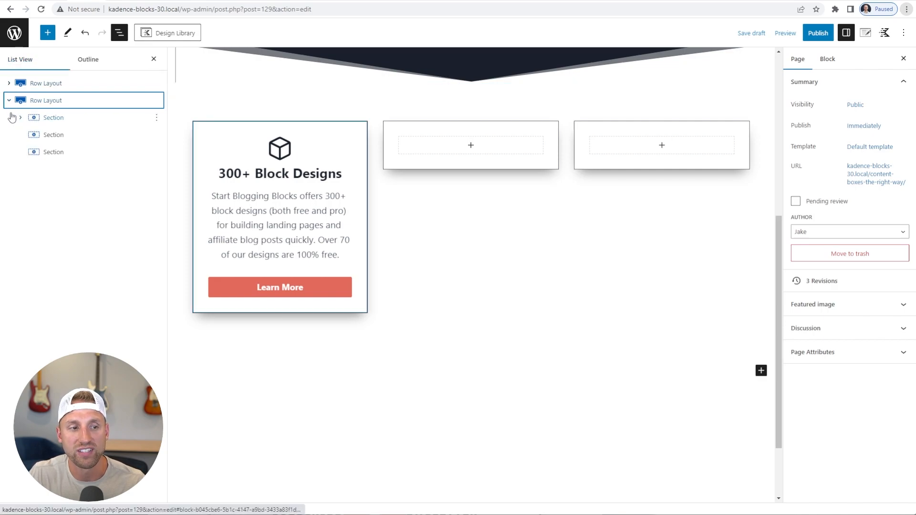
pyautogui.click(20, 119)
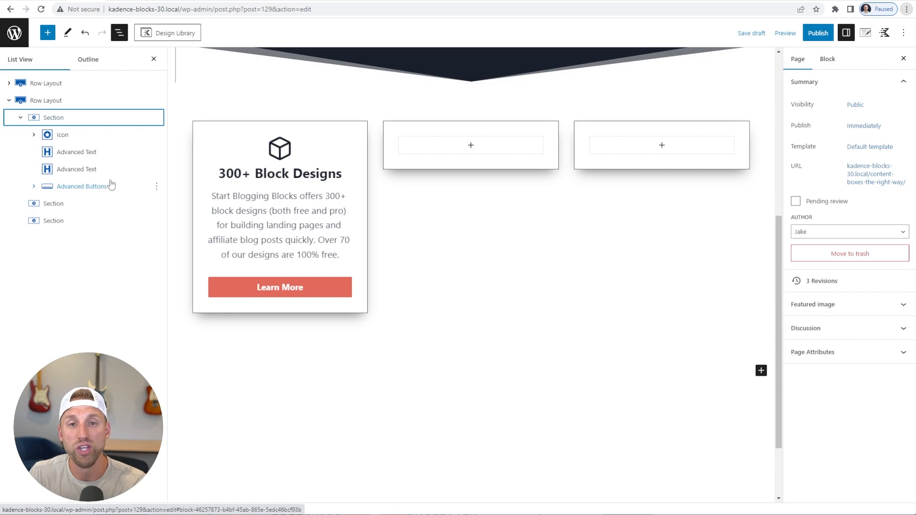
# Copy the first box's Icon, two Advanced Text blocks and Advanced Buttons block together from the block list
pyautogui.click(107, 138)
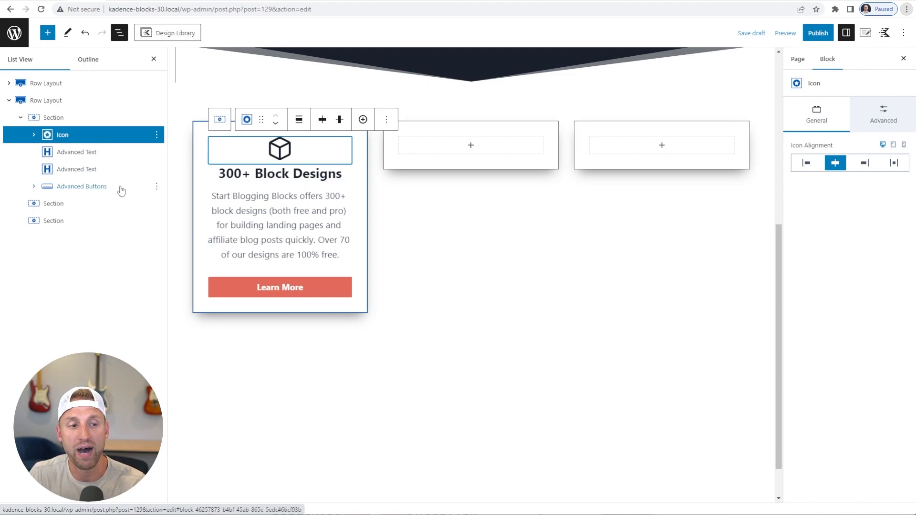
pyautogui.keyDown('shift'); pyautogui.click(121, 190); pyautogui.keyUp('shift')
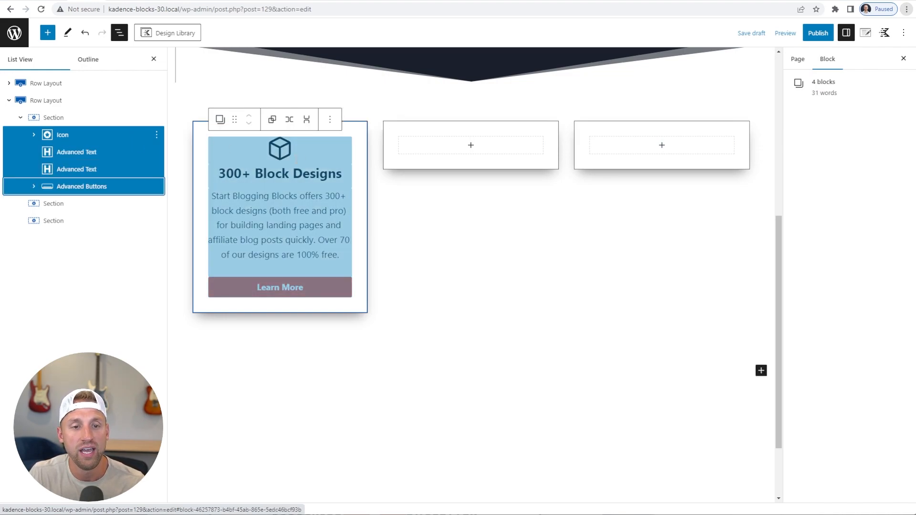
pyautogui.click(331, 122)
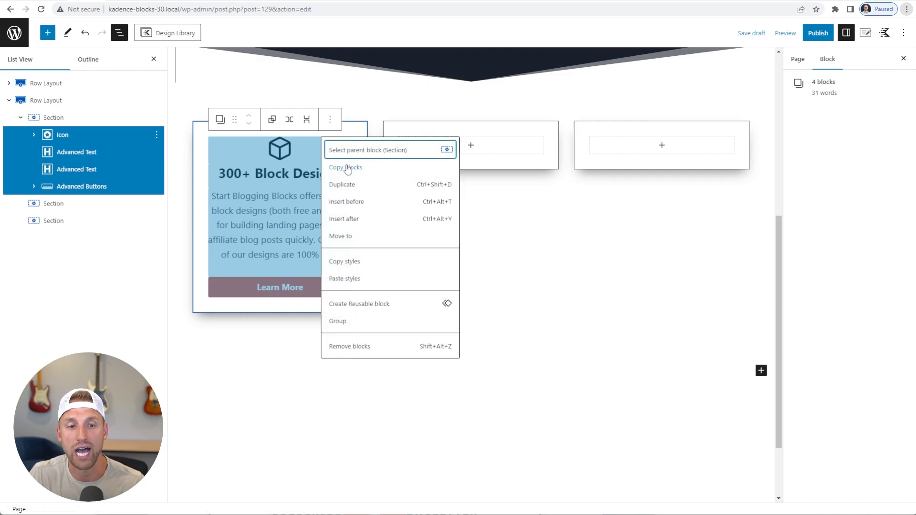
pyautogui.click(347, 168)
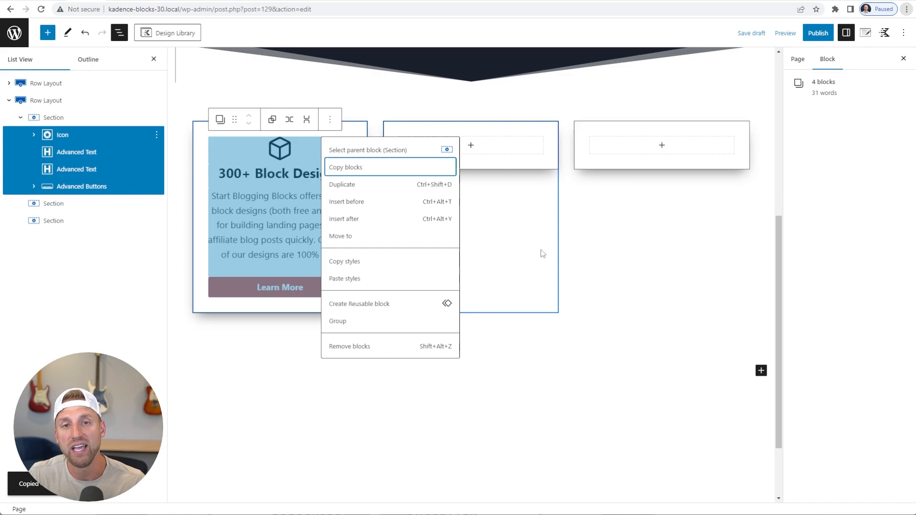
# Add a placeholder Paragraph in the second and third boxes and paste the copied blocks over each one
pyautogui.click(472, 146)
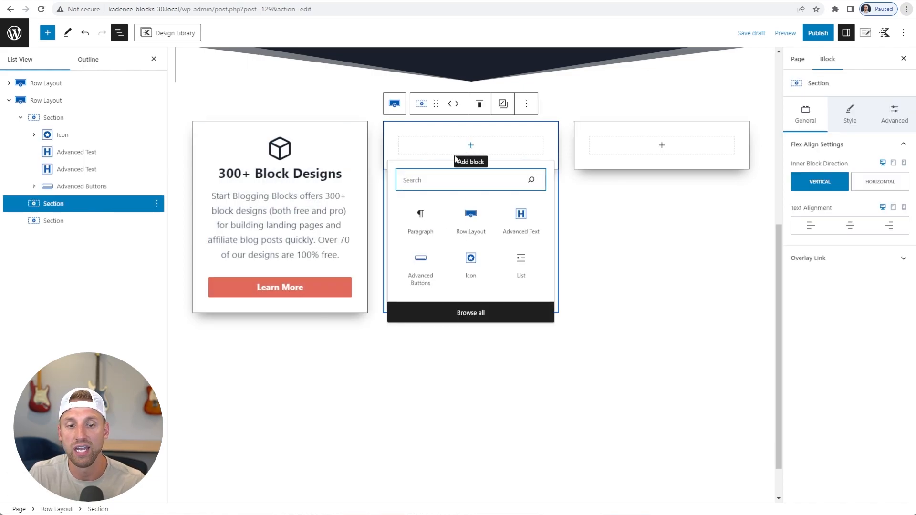
pyautogui.click(422, 219)
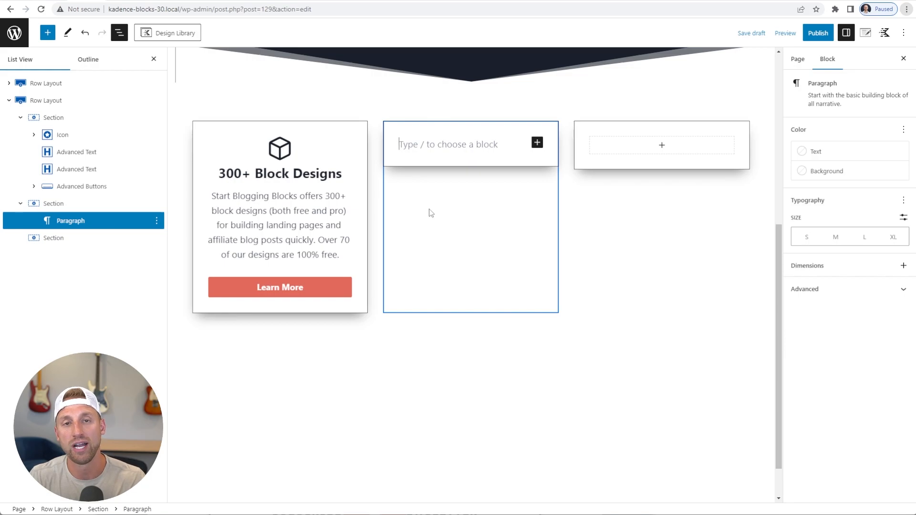
pyautogui.hotkey('ctrl', 'z')
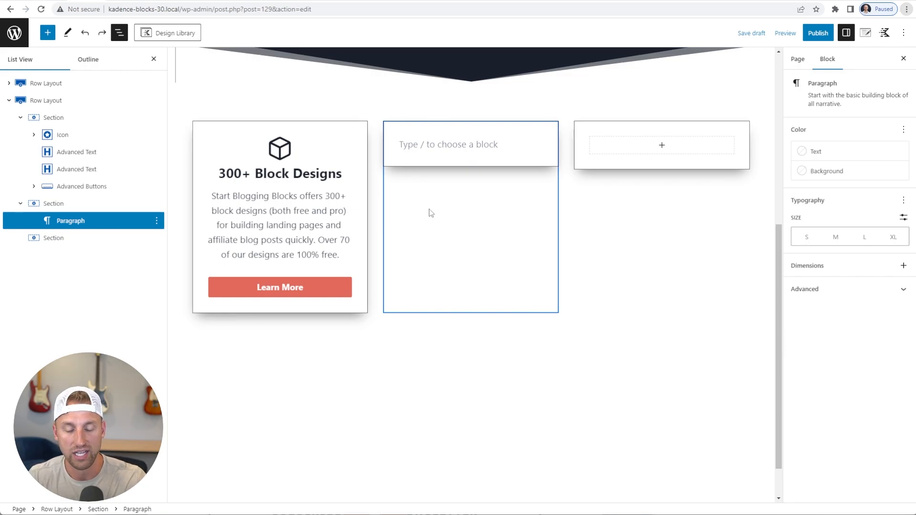
pyautogui.hotkey('ctrl', 'v')
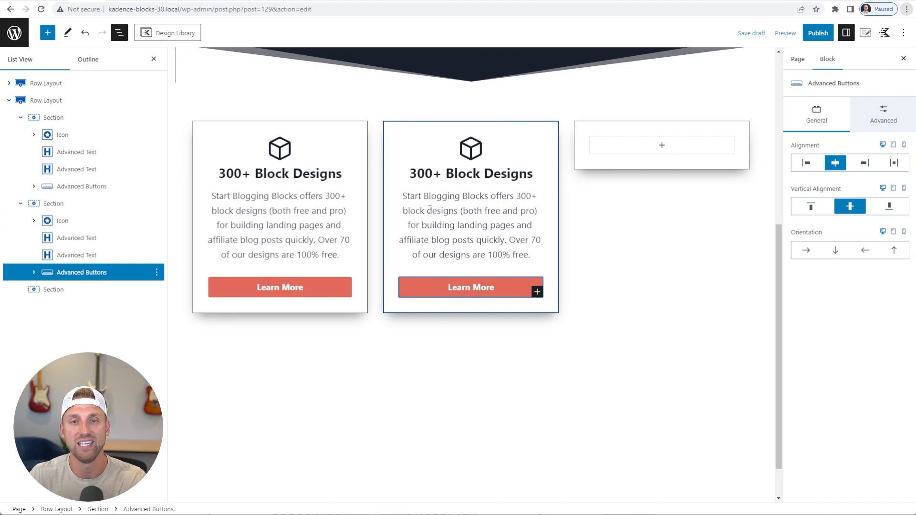
pyautogui.click(662, 146)
pyautogui.click(612, 228)
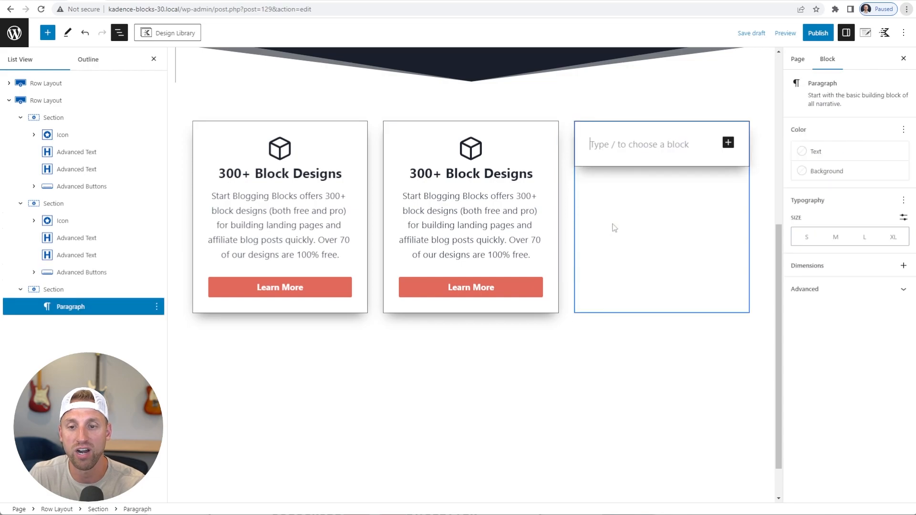
pyautogui.hotkey('ctrl', 'v')
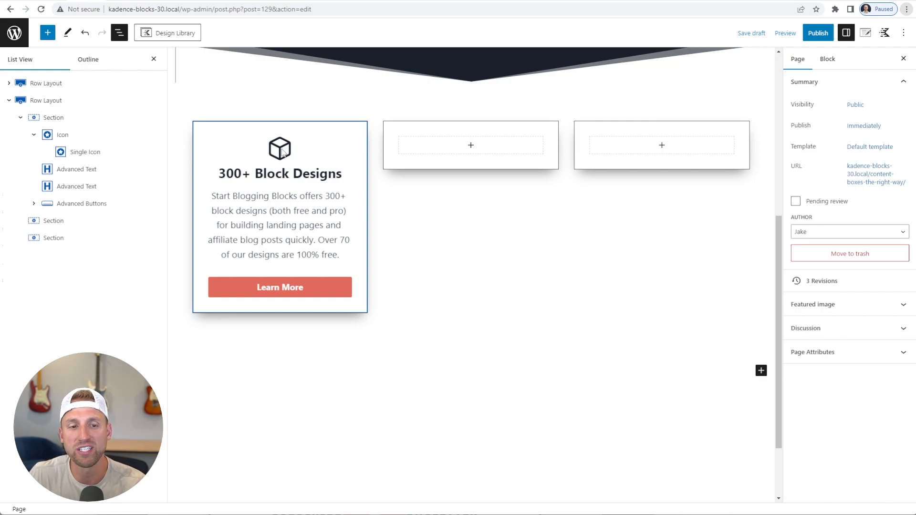
# Select the first box's whole Icon block through its Advanced Buttons block on the canvas and copy the four blocks
pyautogui.click(282, 150)
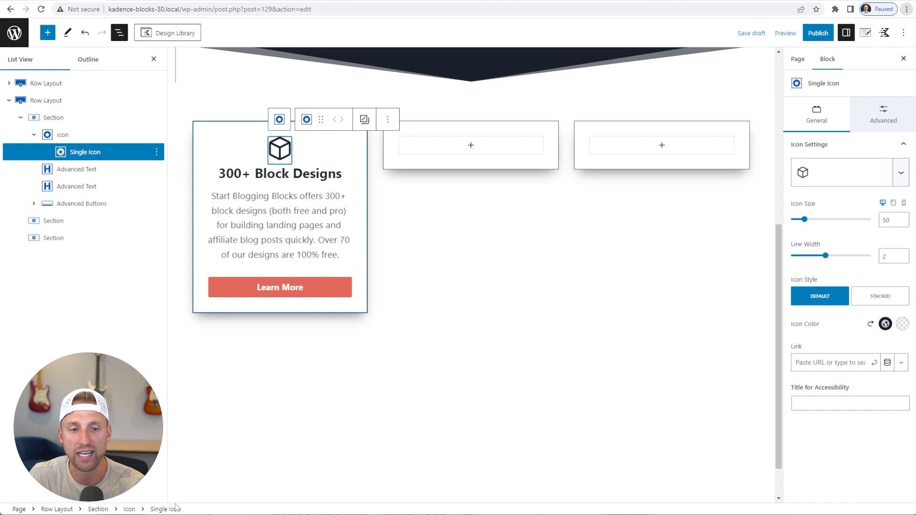
pyautogui.click(304, 292)
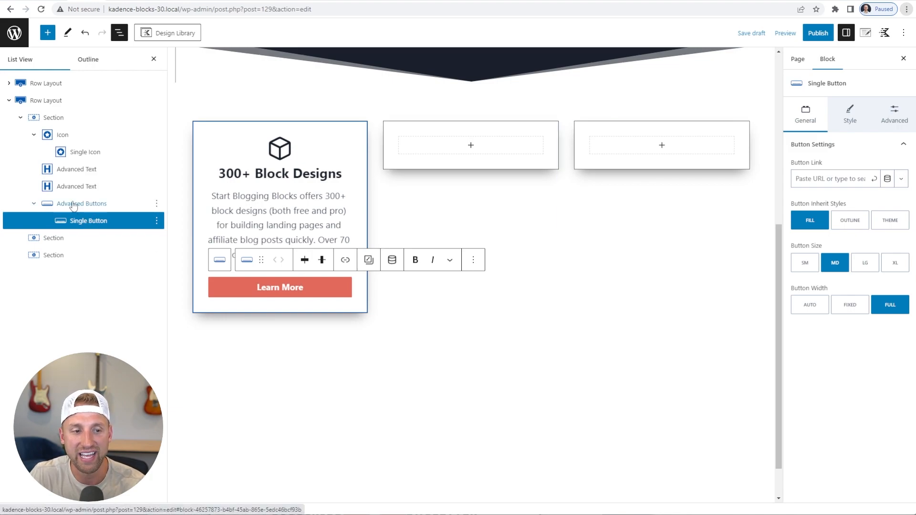
pyautogui.click(333, 151)
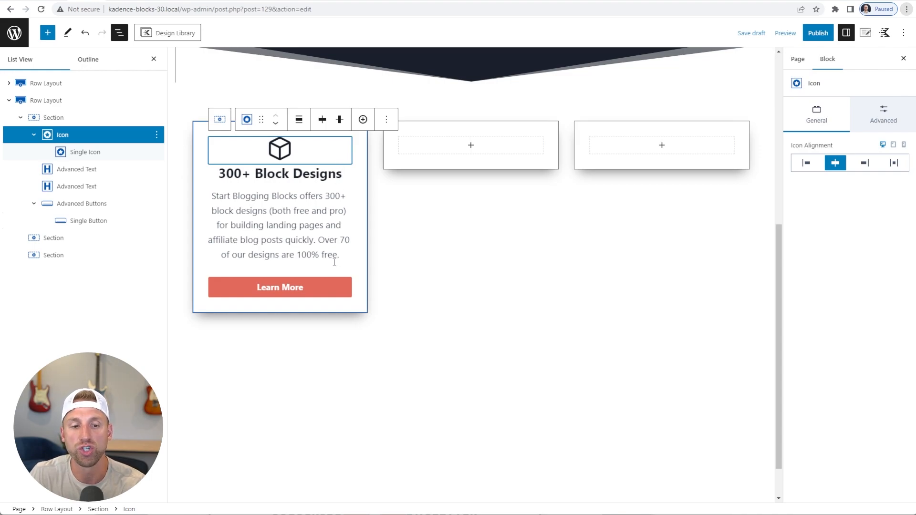
pyautogui.keyDown('shift'); pyautogui.click(332, 290); pyautogui.keyUp('shift')
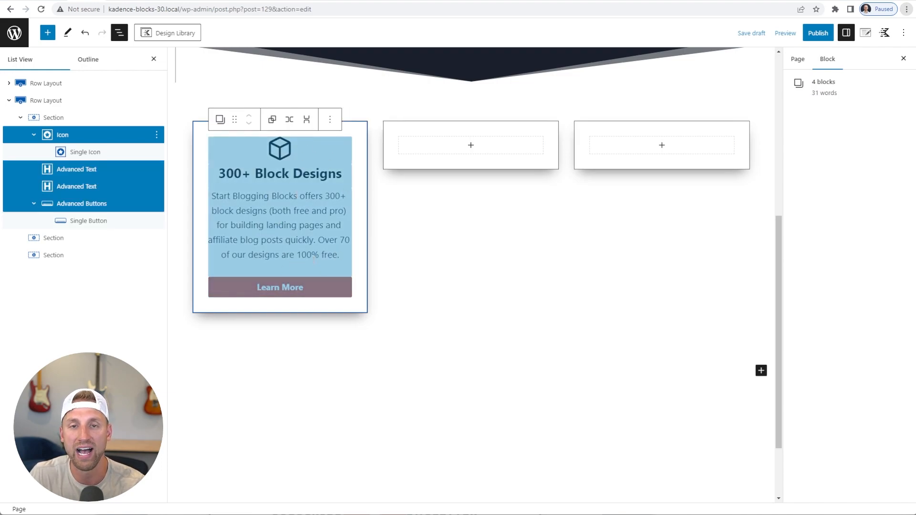
pyautogui.click(330, 122)
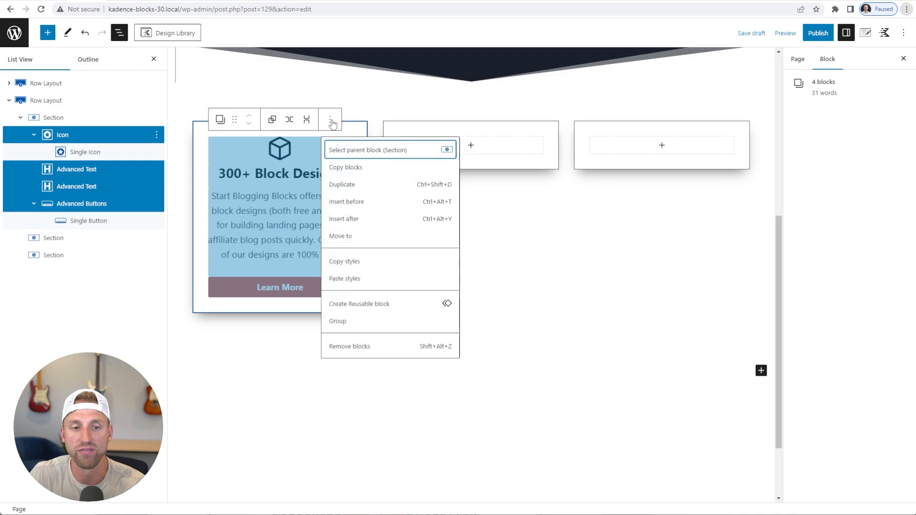
pyautogui.click(377, 168)
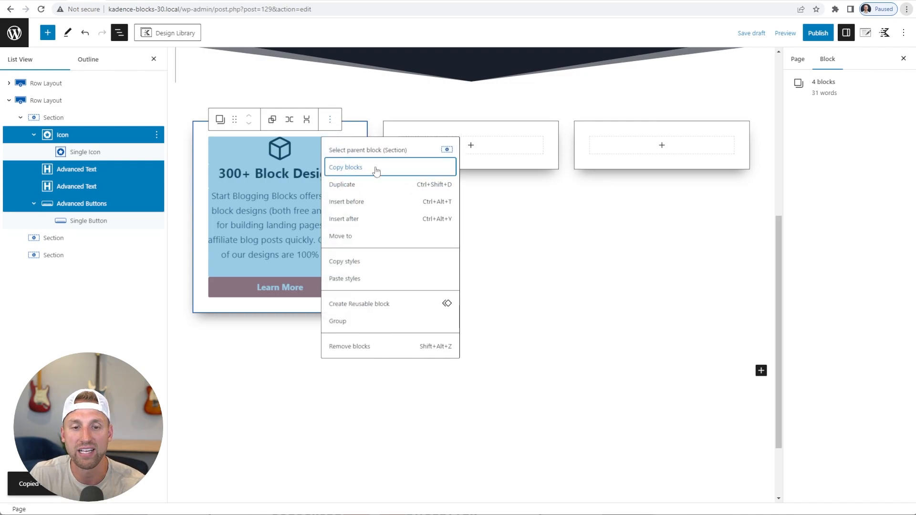
# Paste the copied blocks into placeholder paragraphs in the second and third boxes, and close the block list view
pyautogui.click(488, 147)
pyautogui.click(423, 216)
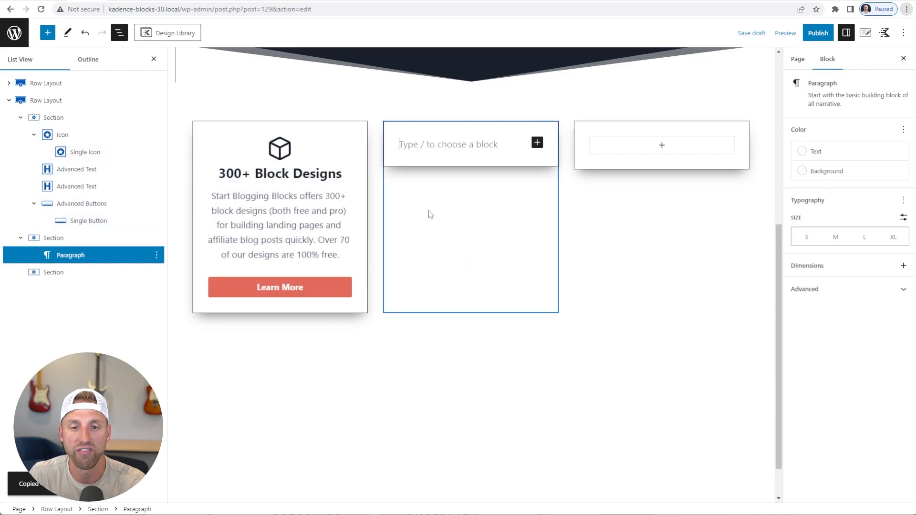
pyautogui.hotkey('ctrl', 'v')
pyautogui.click(662, 146)
pyautogui.click(611, 213)
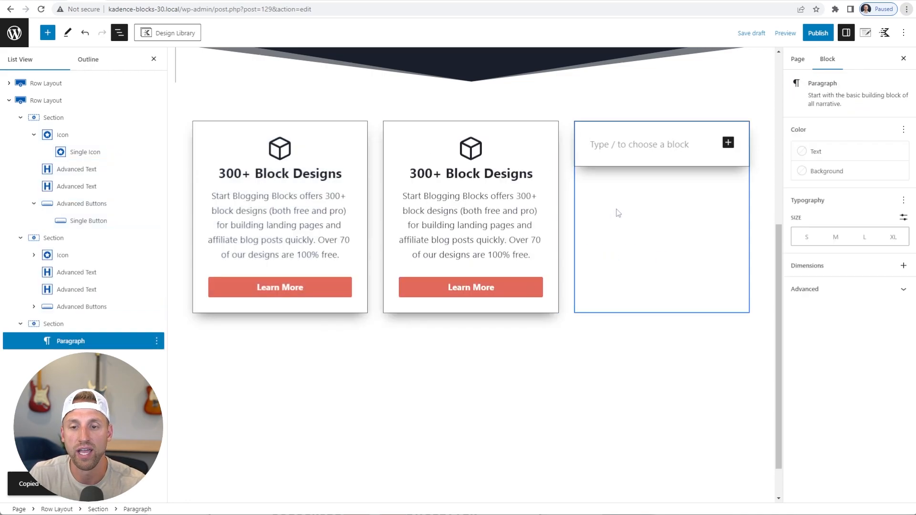
pyautogui.hotkey('ctrl', 'v')
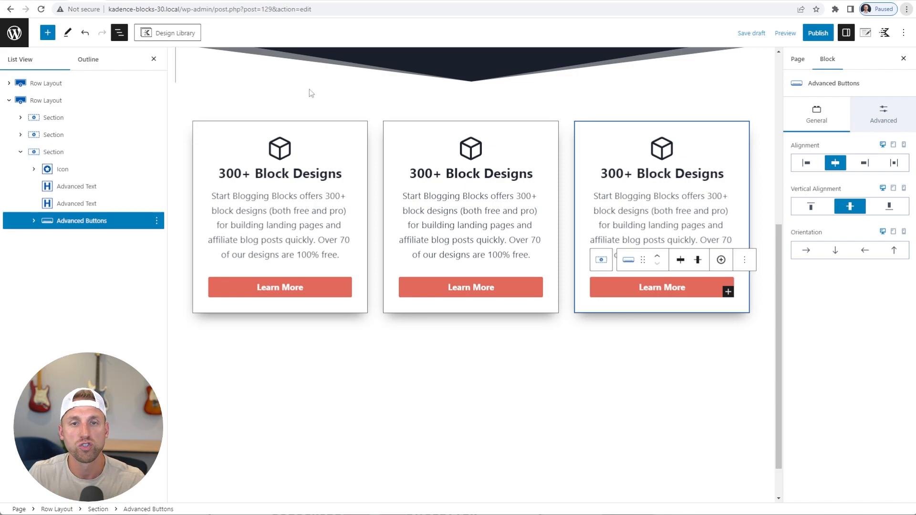
pyautogui.click(154, 59)
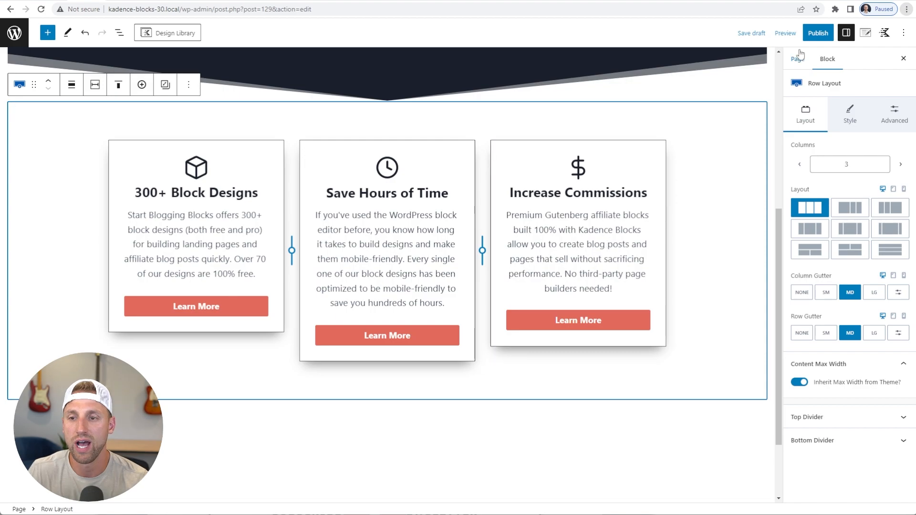
# Preview the page in a new tab and examine the three content boxes below the hero
pyautogui.click(786, 33)
pyautogui.click(741, 120)
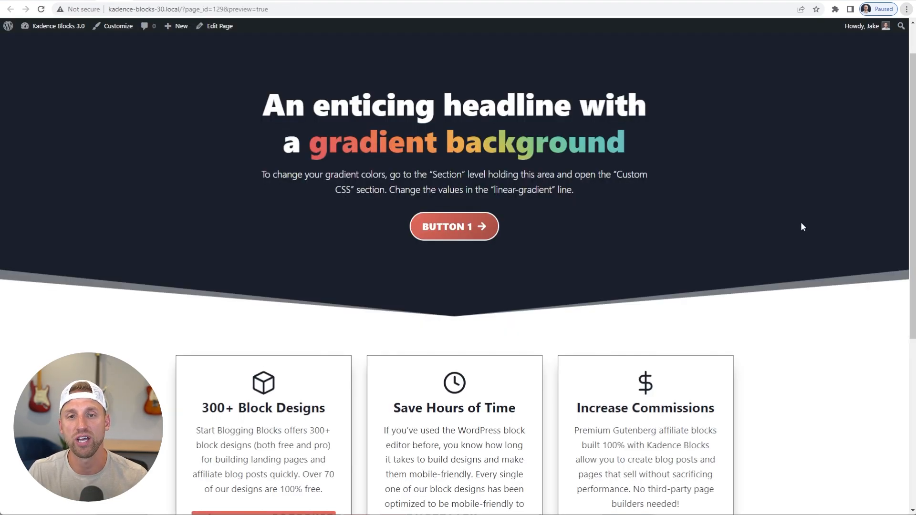
pyautogui.scroll(-4, 803, 230)
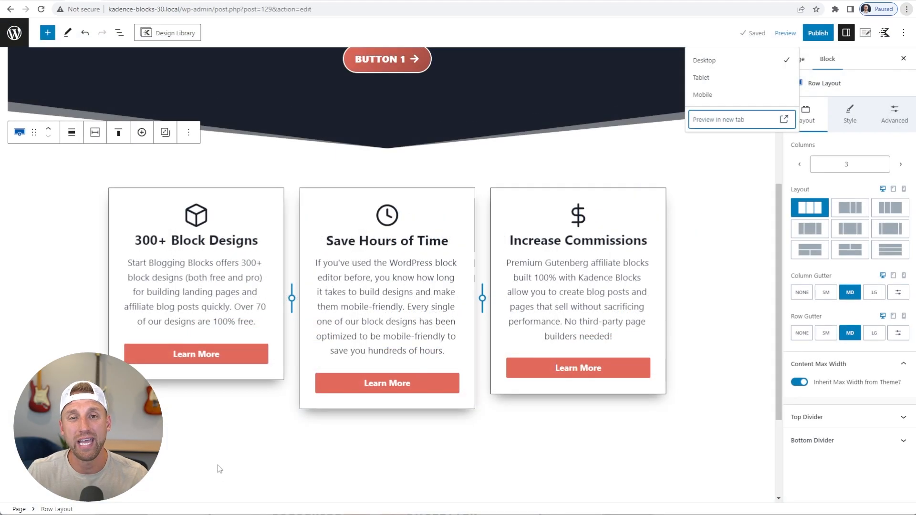
# Enable Inner Column Height 100% in the structure settings of the row holding the three boxes
pyautogui.click(53, 281)
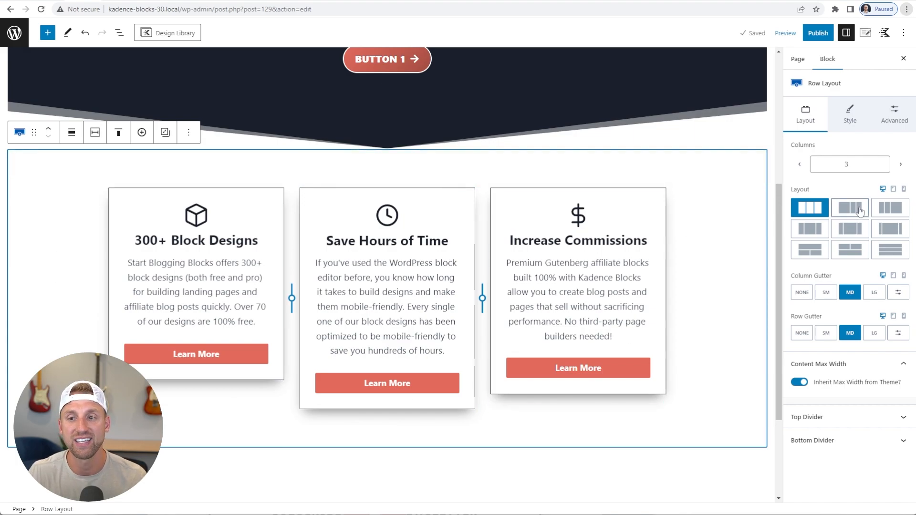
pyautogui.click(895, 115)
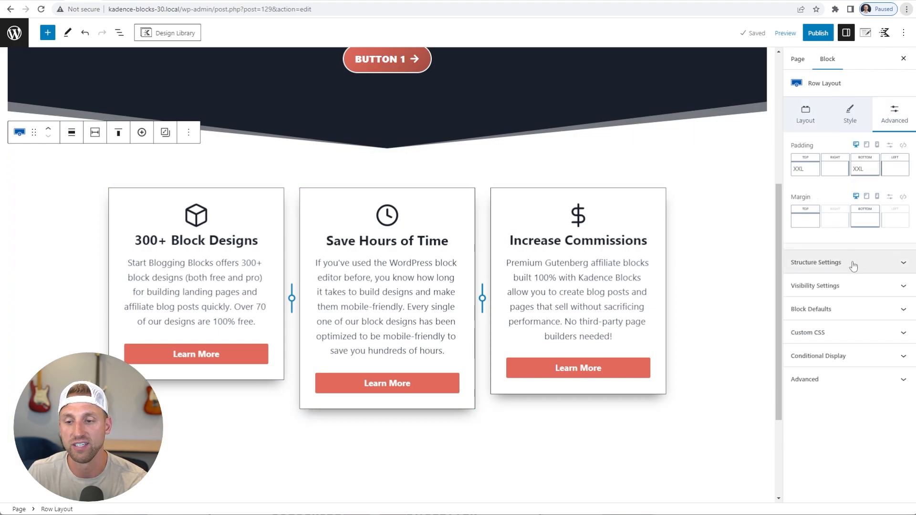
pyautogui.click(854, 264)
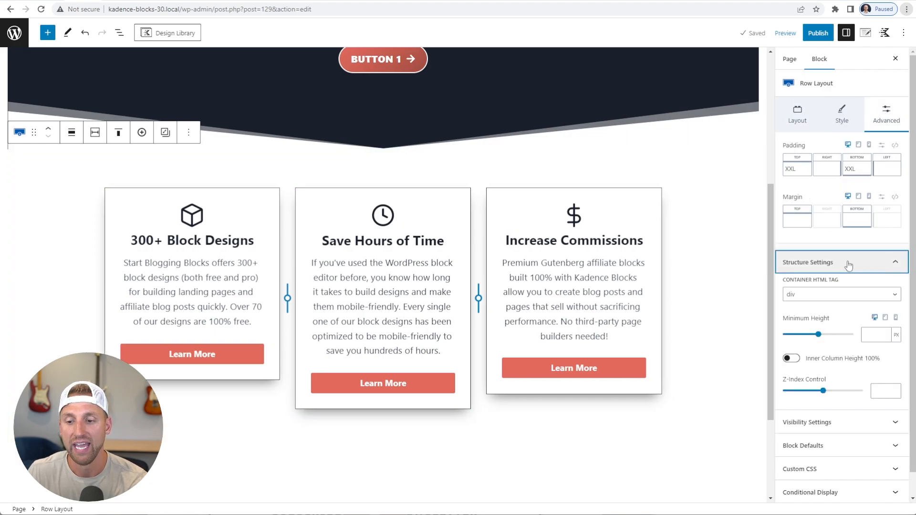
pyautogui.click(793, 361)
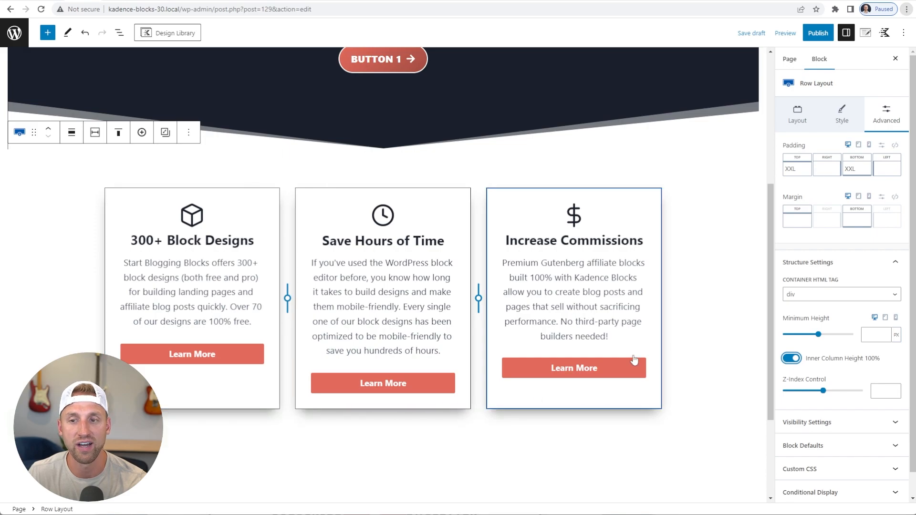
# Preview the page again in a new tab and check the heights of the three boxes
pyautogui.click(784, 34)
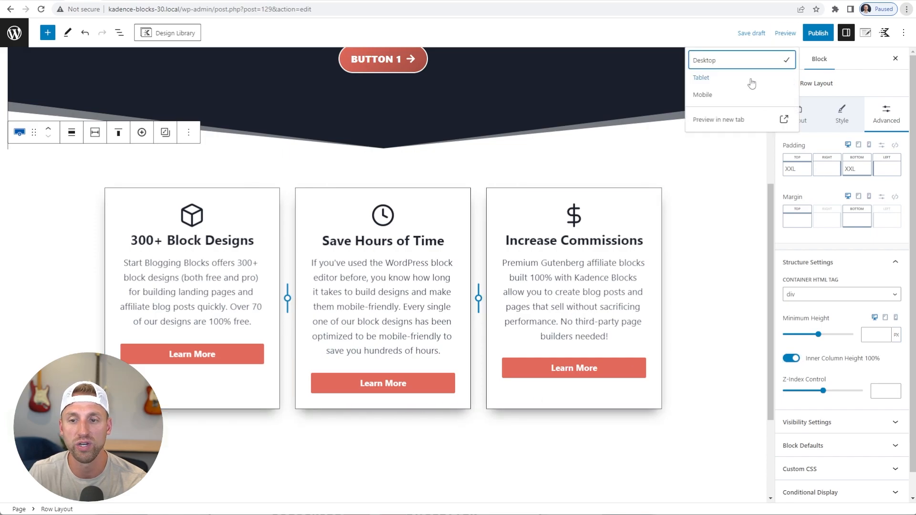
pyautogui.click(742, 120)
pyautogui.scroll(-5, 735, 315)
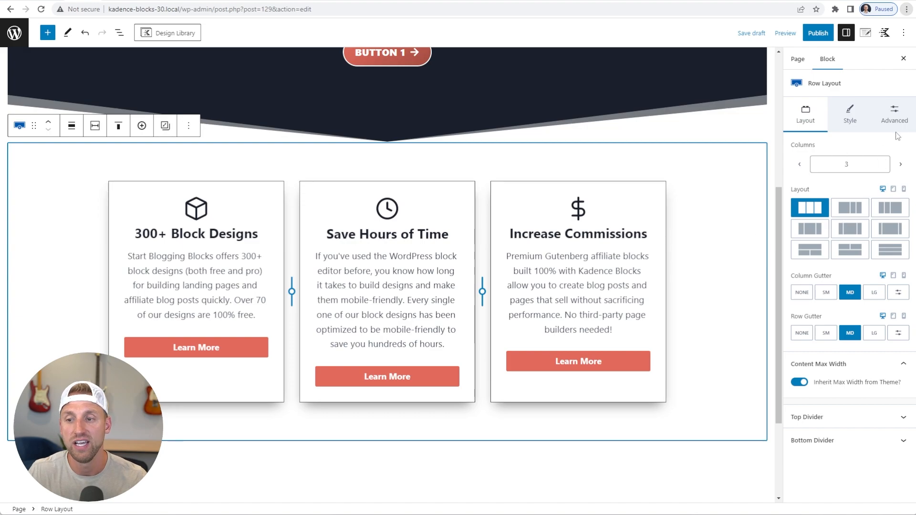
# Replace the three-box row's custom CSS with inner-column rules display: flex, flex-direction: column, flex: 1, and margin-top: auto for the advanced buttons
pyautogui.click(895, 113)
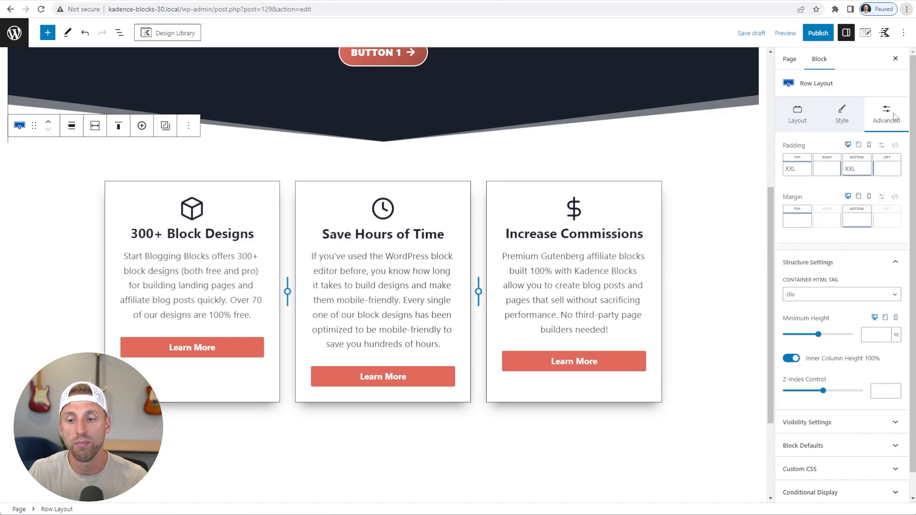
pyautogui.scroll(-1, 879, 406)
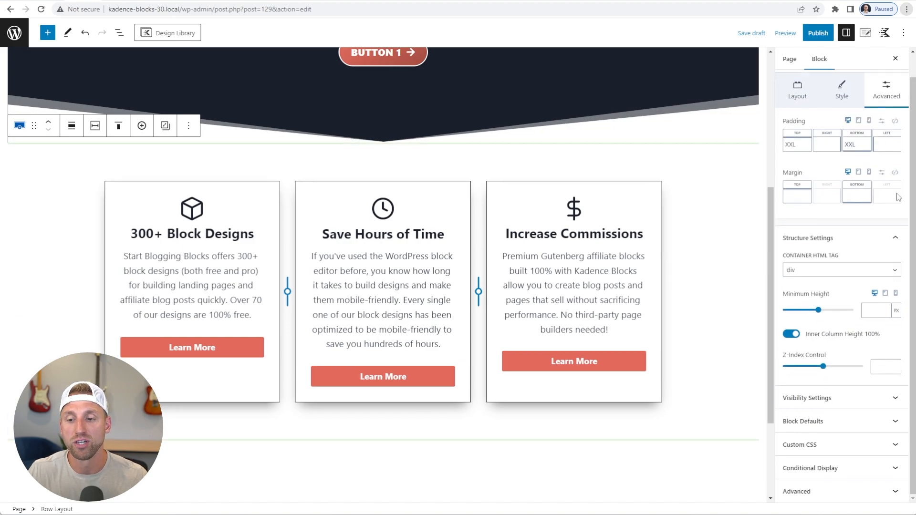
pyautogui.click(848, 449)
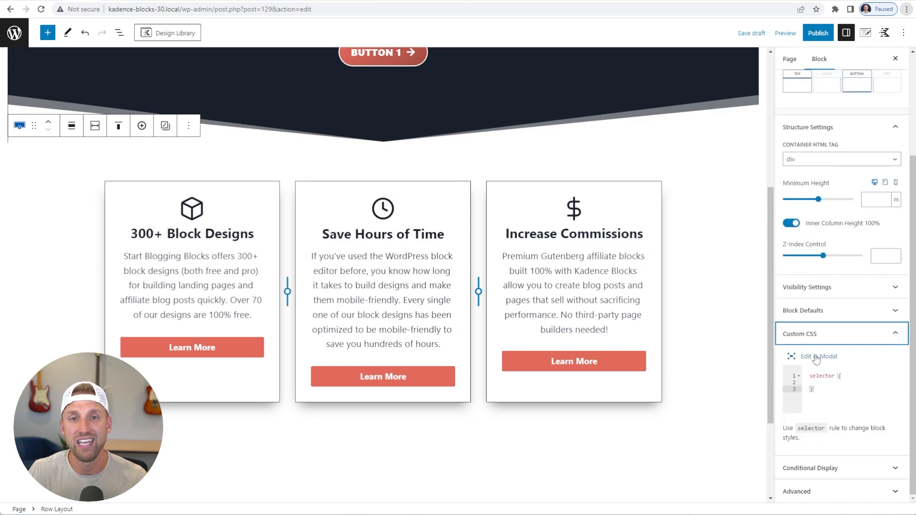
pyautogui.click(817, 358)
pyautogui.hotkey('ctrl', 'a')
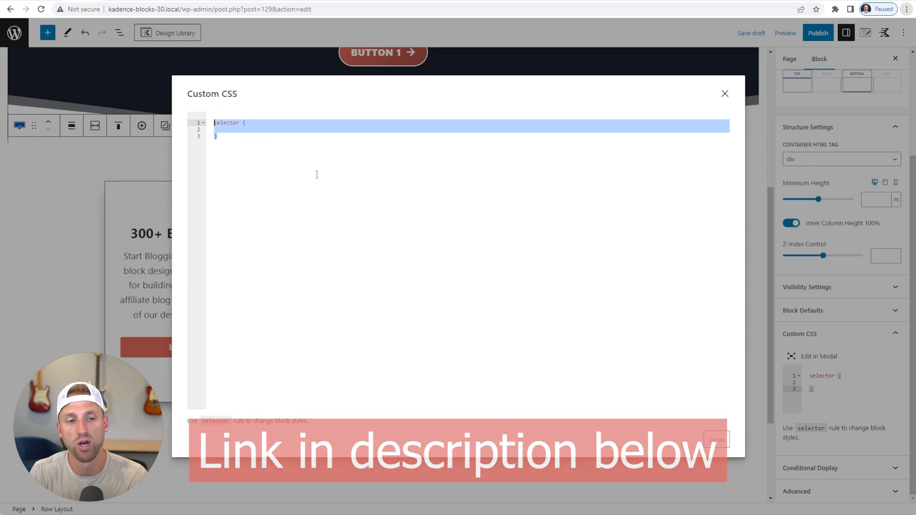
pyautogui.hotkey('ctrl', 'v')
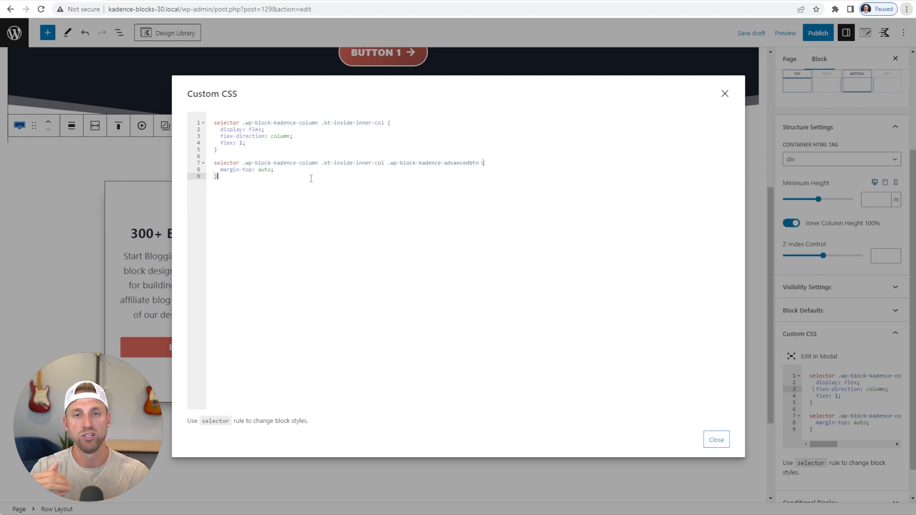
pyautogui.click(715, 440)
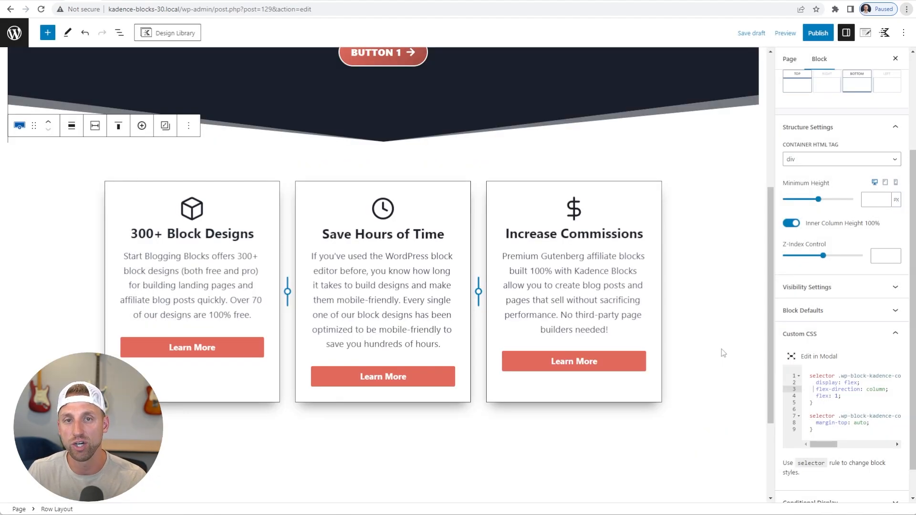
# Preview the page in a new tab and check the button alignment across the three content boxes
pyautogui.click(787, 35)
pyautogui.click(754, 121)
pyautogui.scroll(-4, 778, 316)
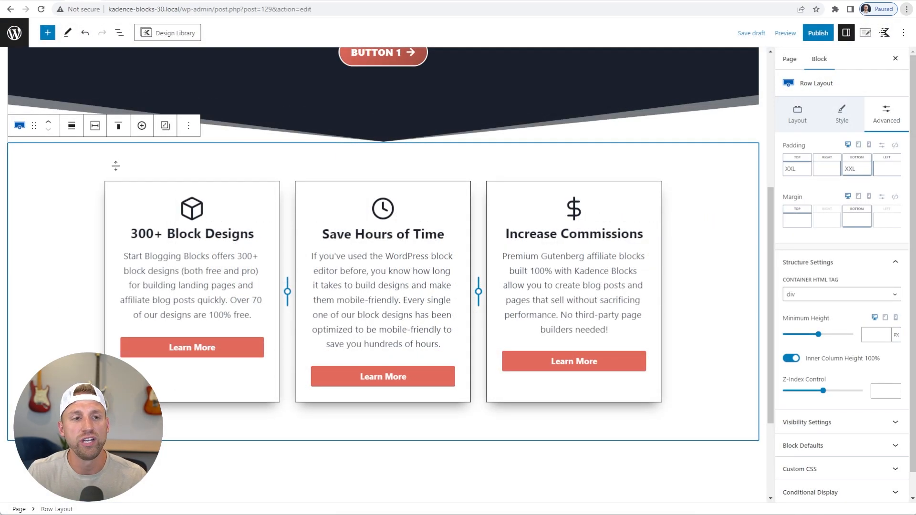
# Insert the white three-box design with centered icons from the SB Blocks Content category of the Design Library below the existing boxes
pyautogui.click(168, 34)
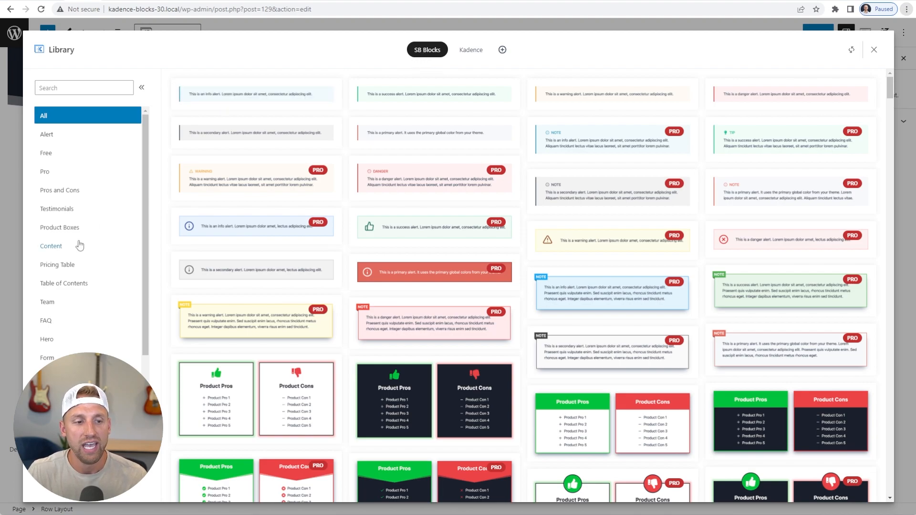
pyautogui.click(69, 251)
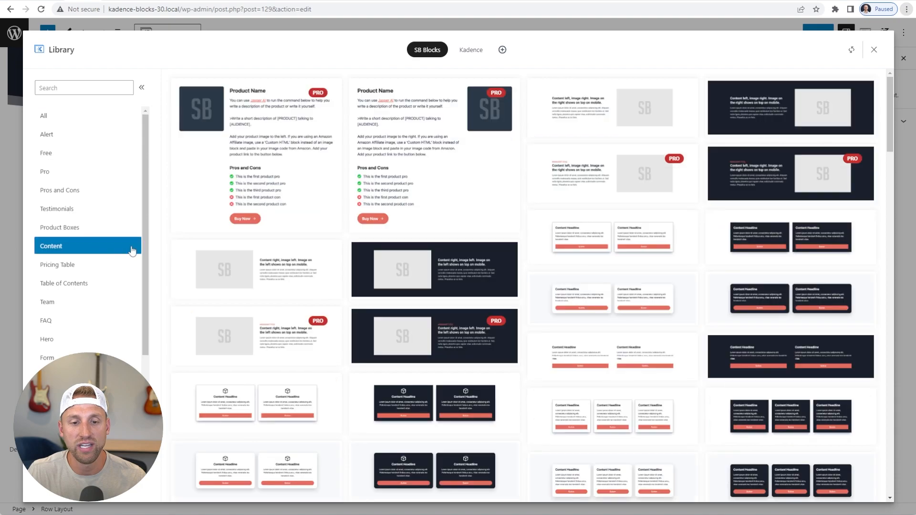
pyautogui.scroll(-5, 307, 211)
pyautogui.scroll(-3, 306, 213)
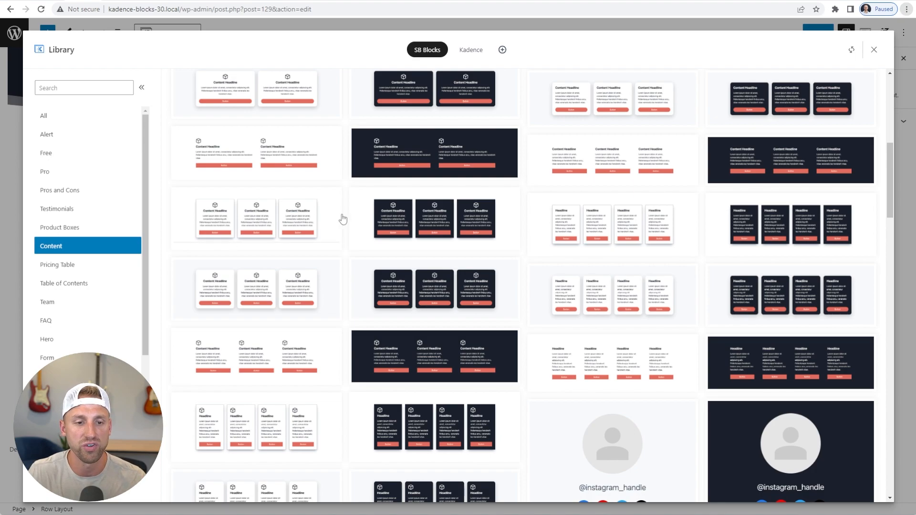
pyautogui.click(285, 210)
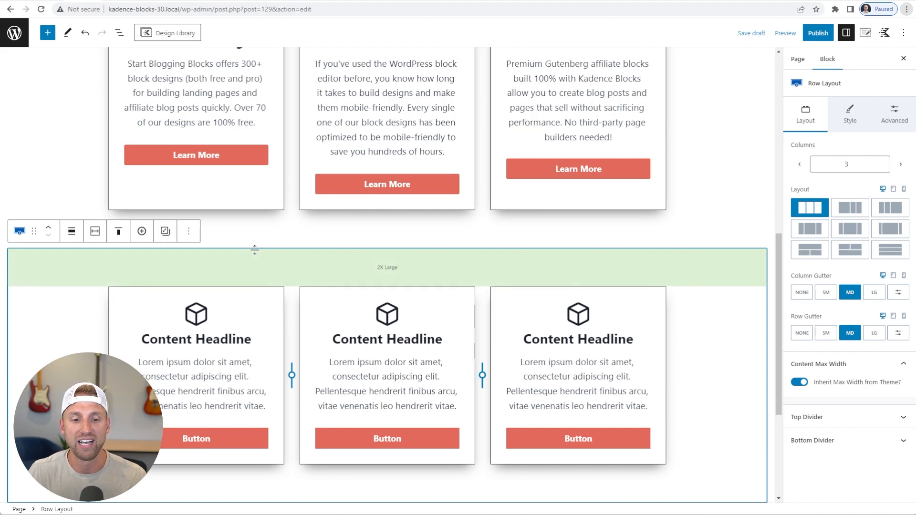
pyautogui.scroll(-1, 255, 249)
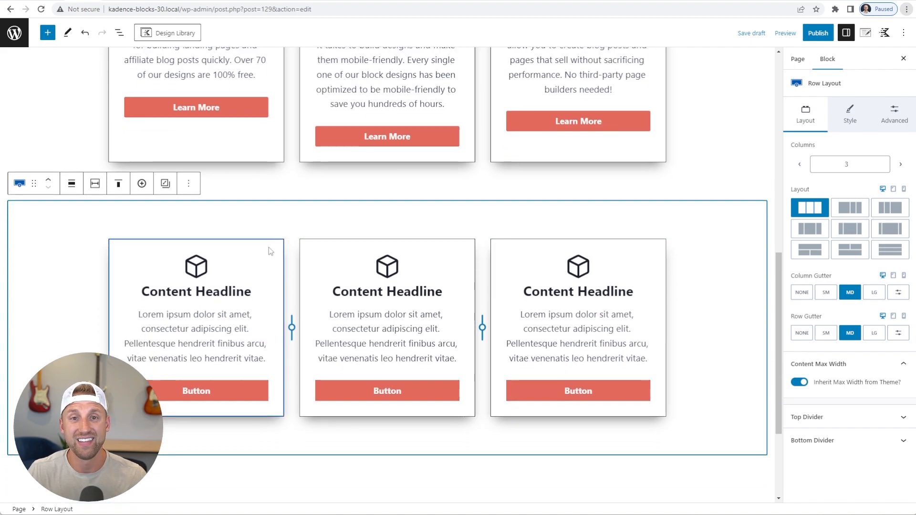
# Examine the inserted row's inner column height setting and custom CSS, and inspect the headline and icon blocks in its boxes
pyautogui.click(896, 117)
pyautogui.click(843, 263)
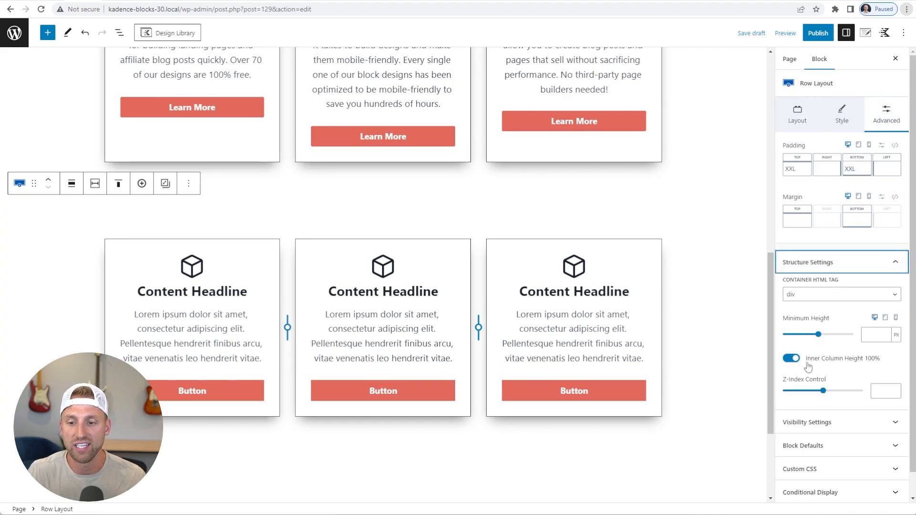
pyautogui.scroll(-1, 806, 367)
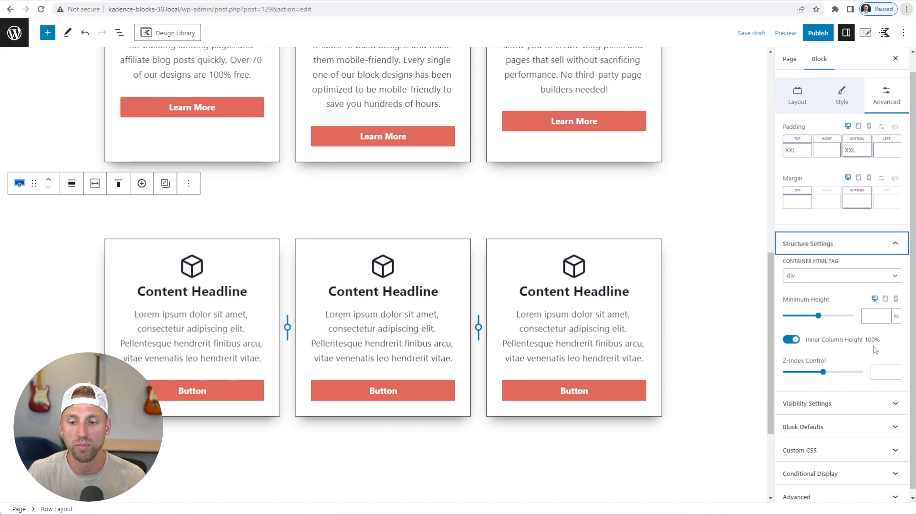
pyautogui.click(812, 445)
pyautogui.click(816, 467)
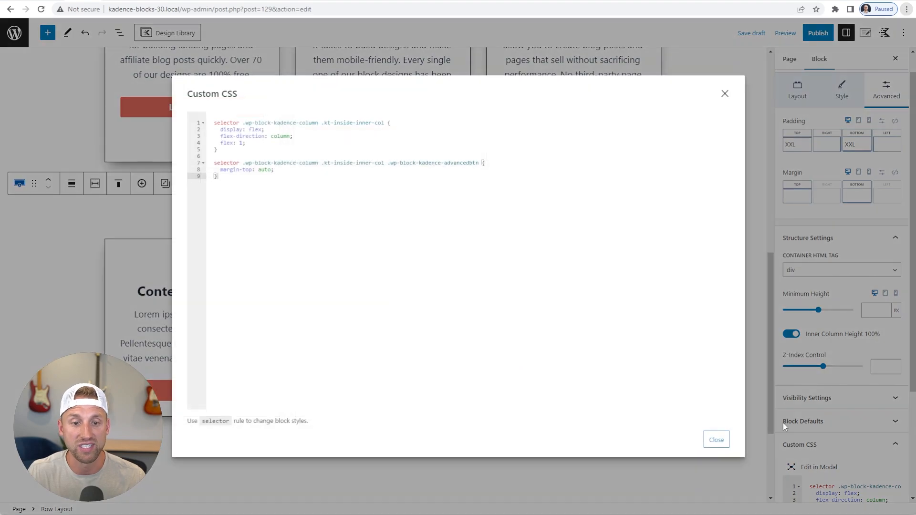
pyautogui.moveTo(262, 188); pyautogui.dragTo(200, 121)
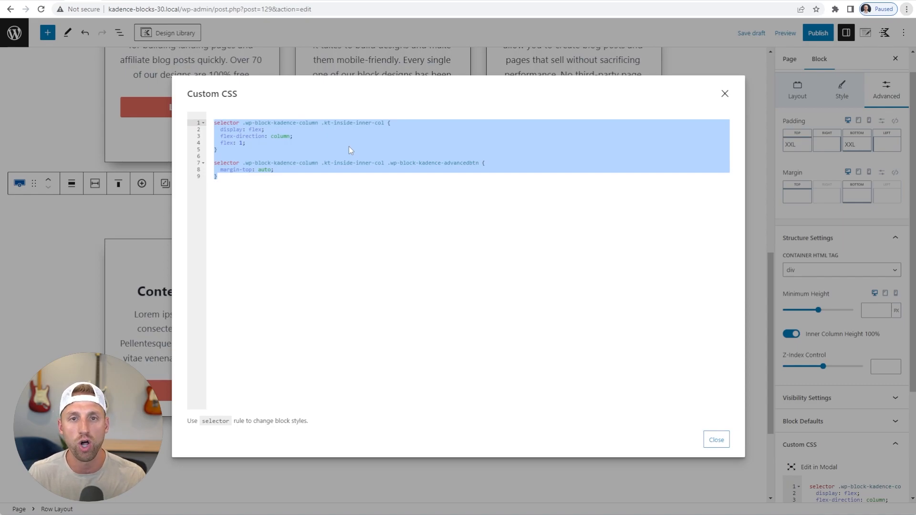
pyautogui.click(725, 94)
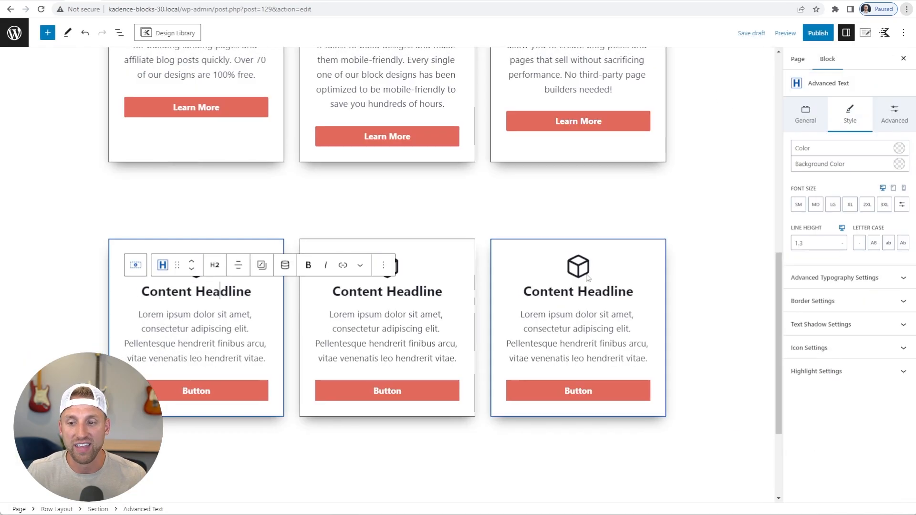
pyautogui.click(420, 294)
pyautogui.click(203, 267)
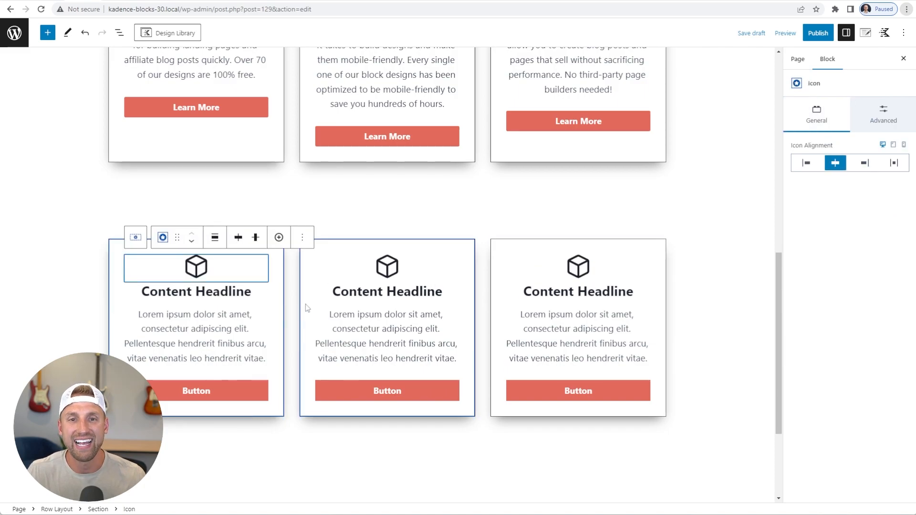